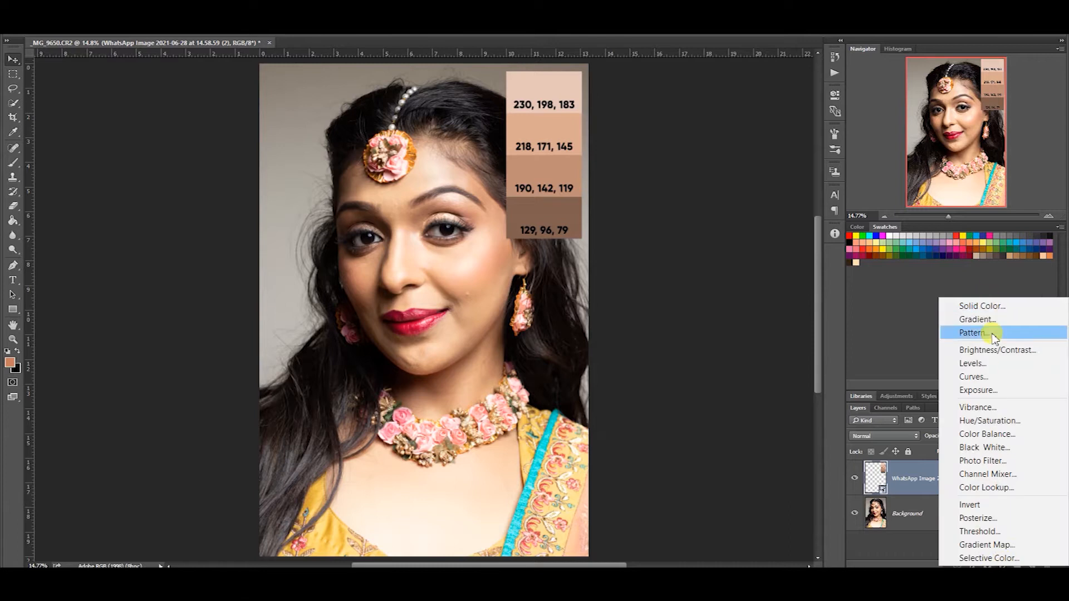
Add a Curves adjustment layer and set its target midtone color to cea991, based on the 218, 171, 145 swatch.
left_click(989, 377)
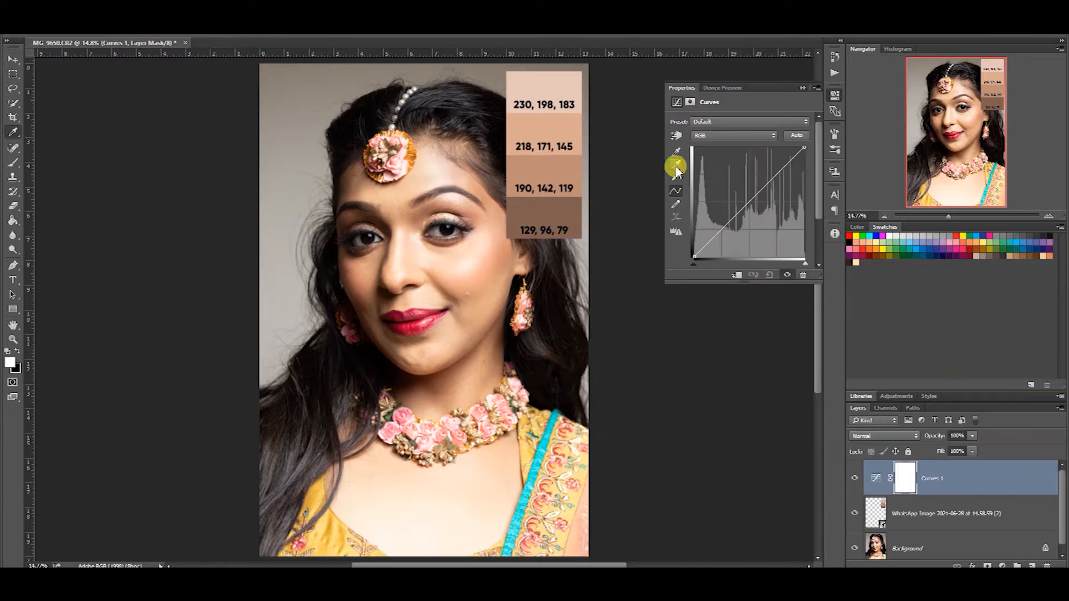
double_click(676, 166)
left_click(884, 199)
left_click(547, 123)
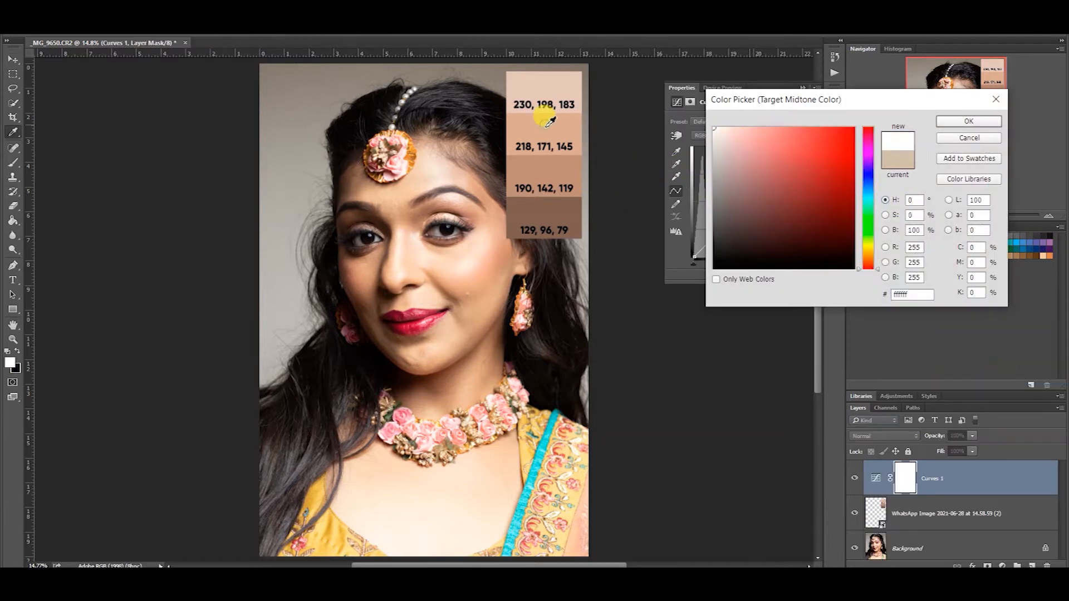
left_click(968, 137)
double_click(675, 166)
left_click(546, 129)
left_click(885, 199)
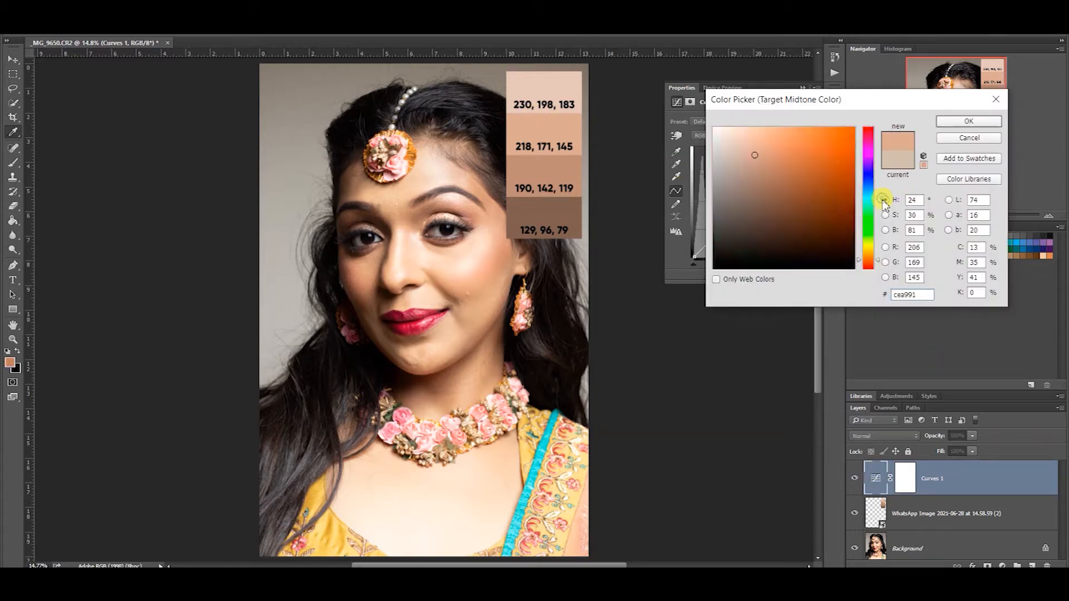
left_click(969, 121)
Sample the midtone on the reference chart, cheek and chin shadow to try different skin tone corrections.
left_click(565, 222)
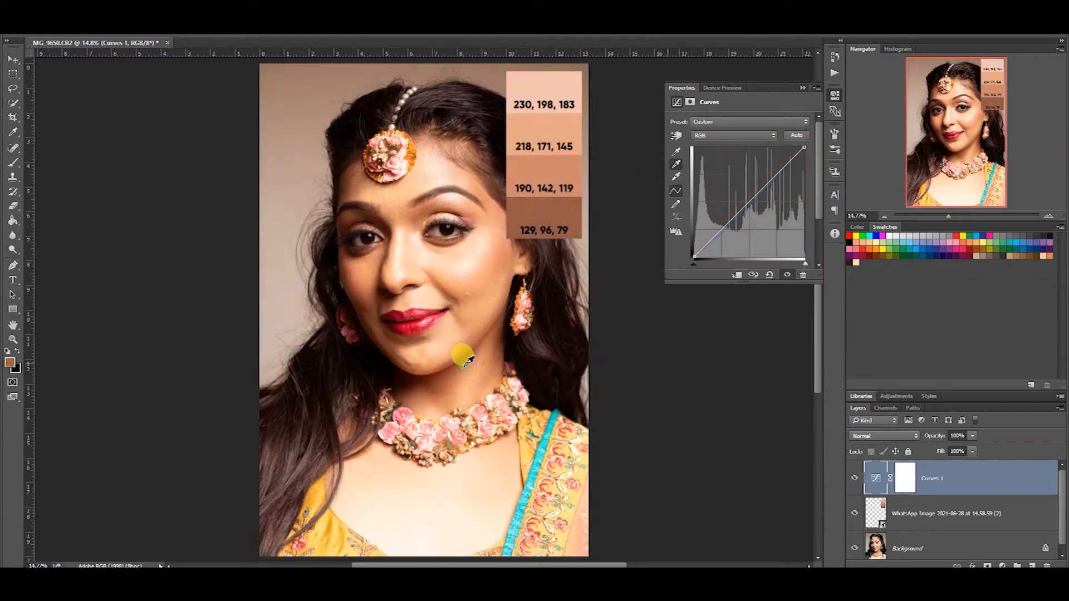
left_click(494, 269)
left_click(460, 272)
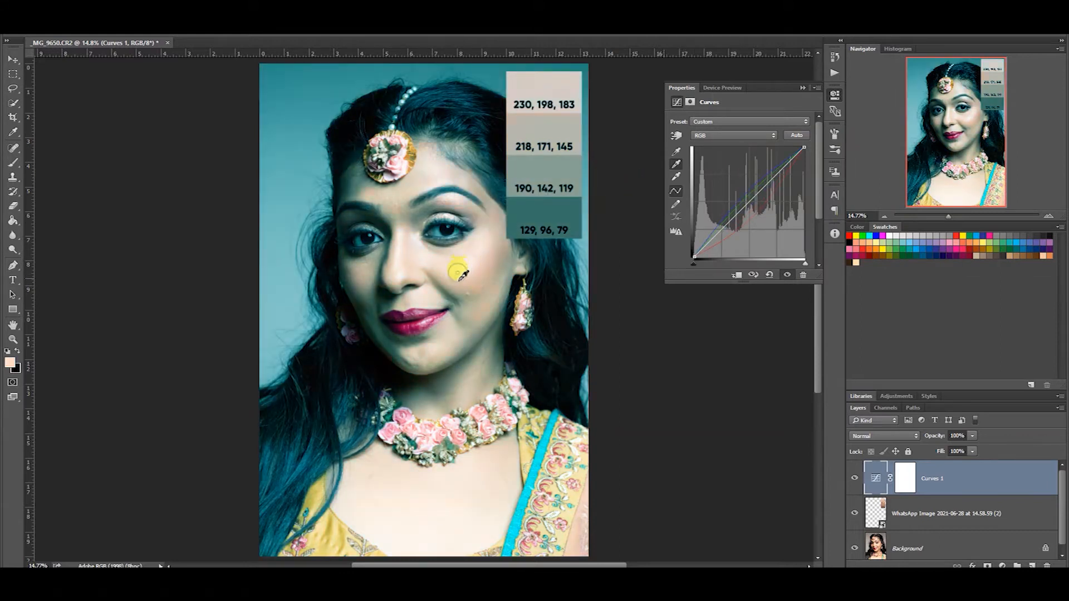
left_click(452, 367)
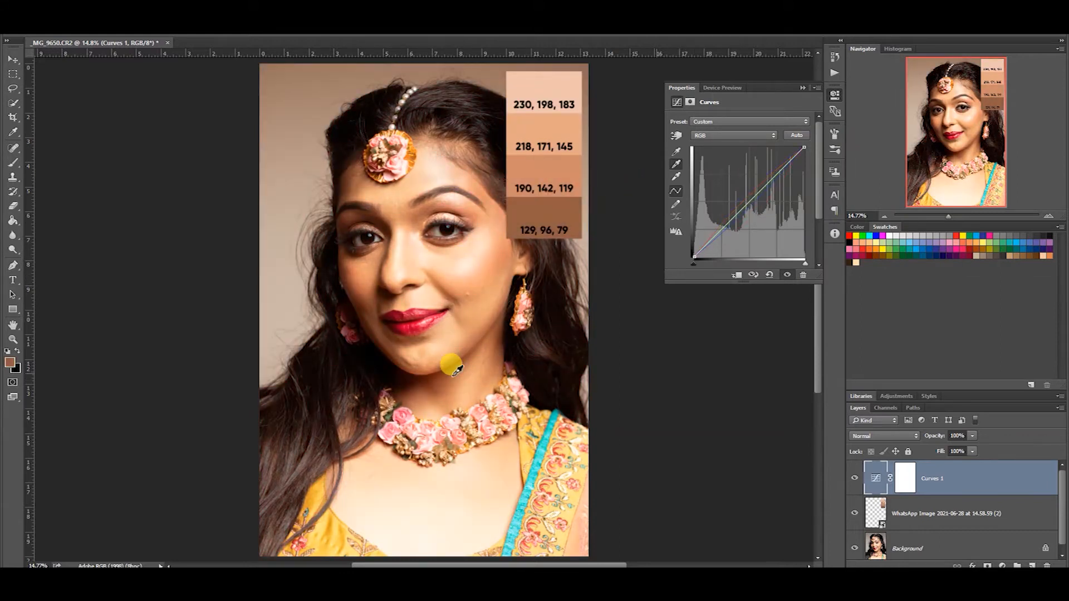
Reduce the target midtone's saturation to 24% (ceb09d) and resample the skin at the chin.
double_click(677, 164)
left_click(886, 215)
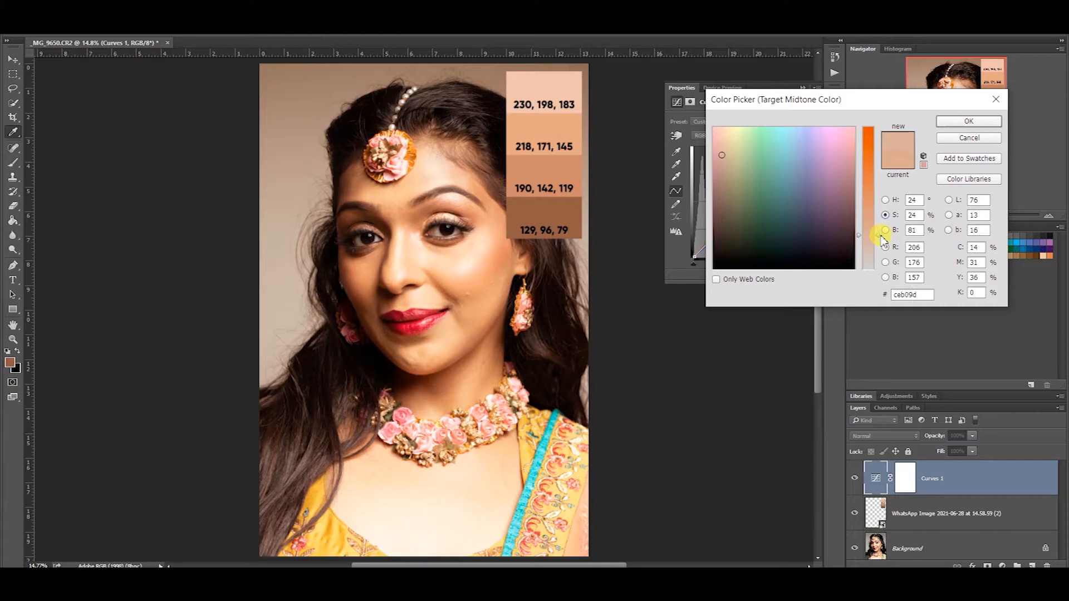
left_click(940, 121)
key("Return")
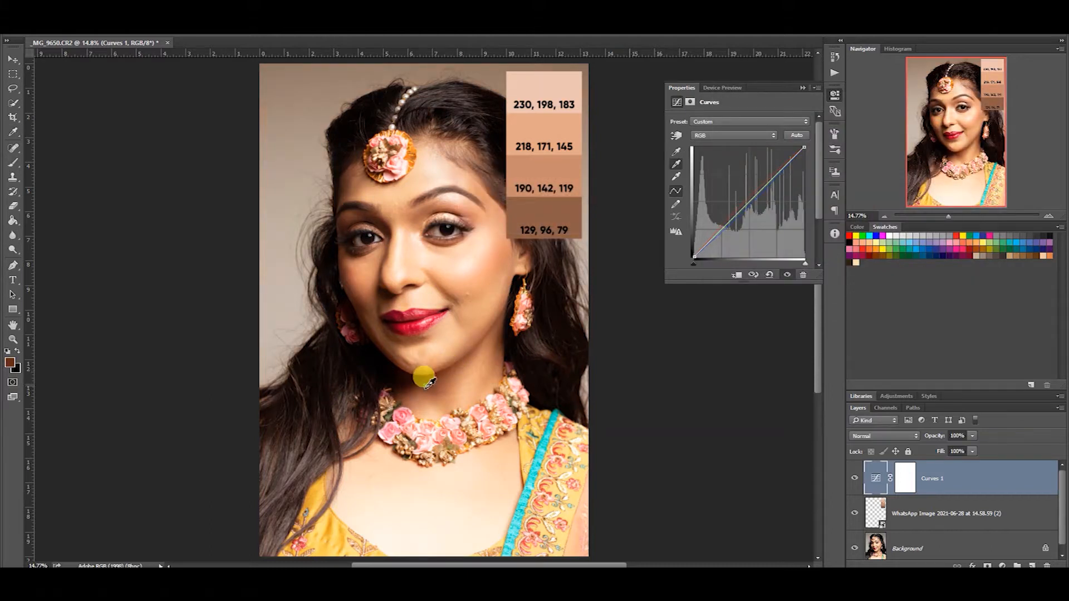
left_click(803, 89)
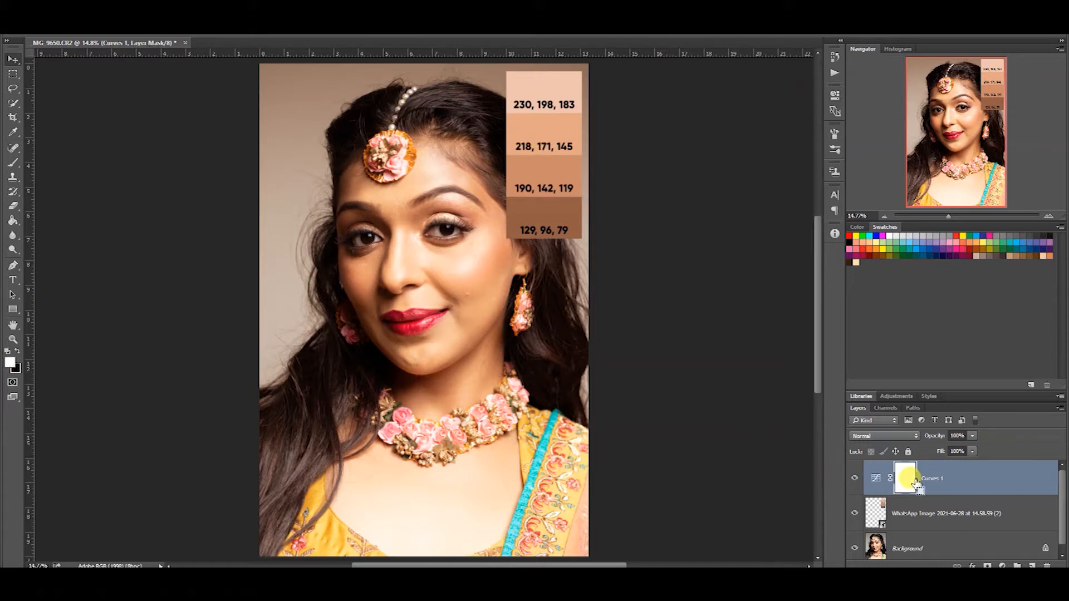
Invert the Curves 1 layer mask to black and ready a white brush for painting on the face.
mouse_move(402, 242)
left_mouse_down()
mouse_move(462, 280)
mouse_move(473, 253)
left_mouse_up()
left_click_drag(448, 228, 634, 227)
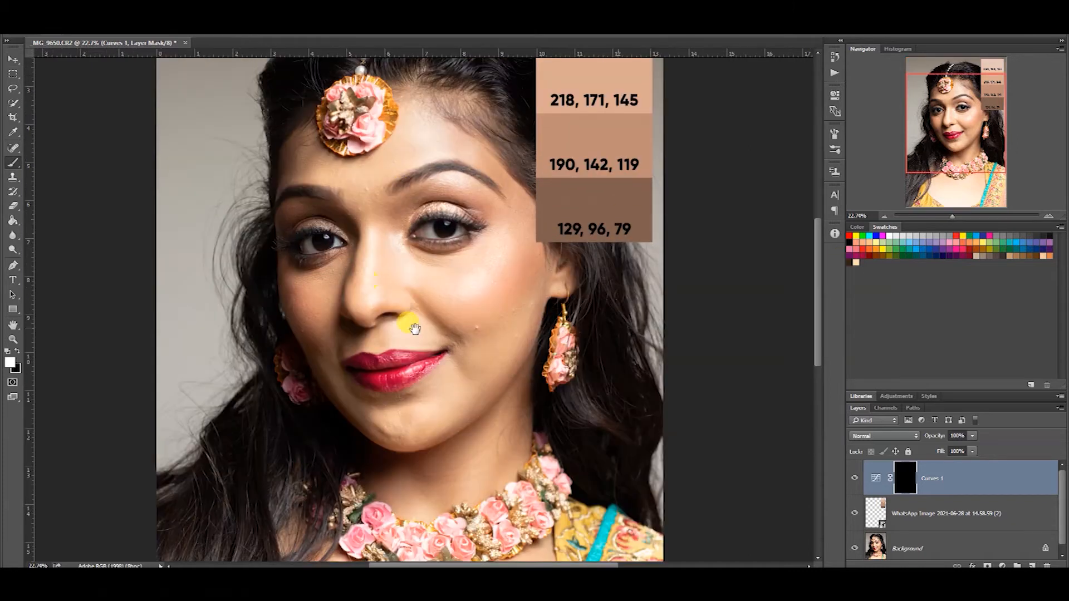
scroll(412, 328, "up", 3)
mouse_move(465, 263)
left_mouse_down()
mouse_move(467, 357)
mouse_move(438, 354)
mouse_move(392, 293)
left_mouse_up()
scroll(466, 348, "up", 2)
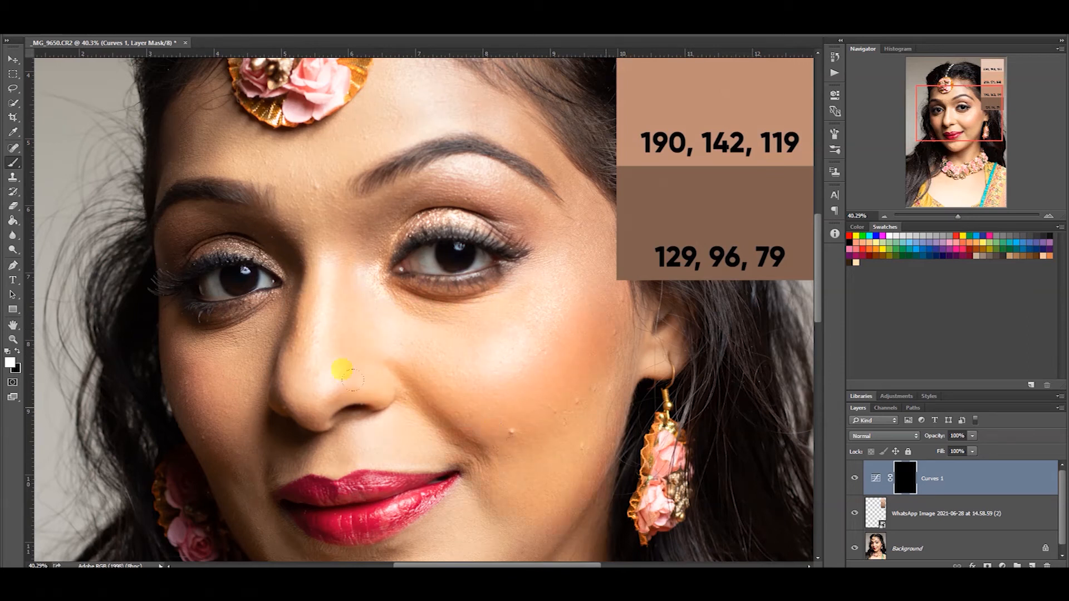
Paint white on the Curves 1 mask over the nose, upper cheek and forehead skin.
scroll(298, 170, "up", 3)
scroll(334, 234, "up", 2)
left_click_drag(384, 262, 288, 234)
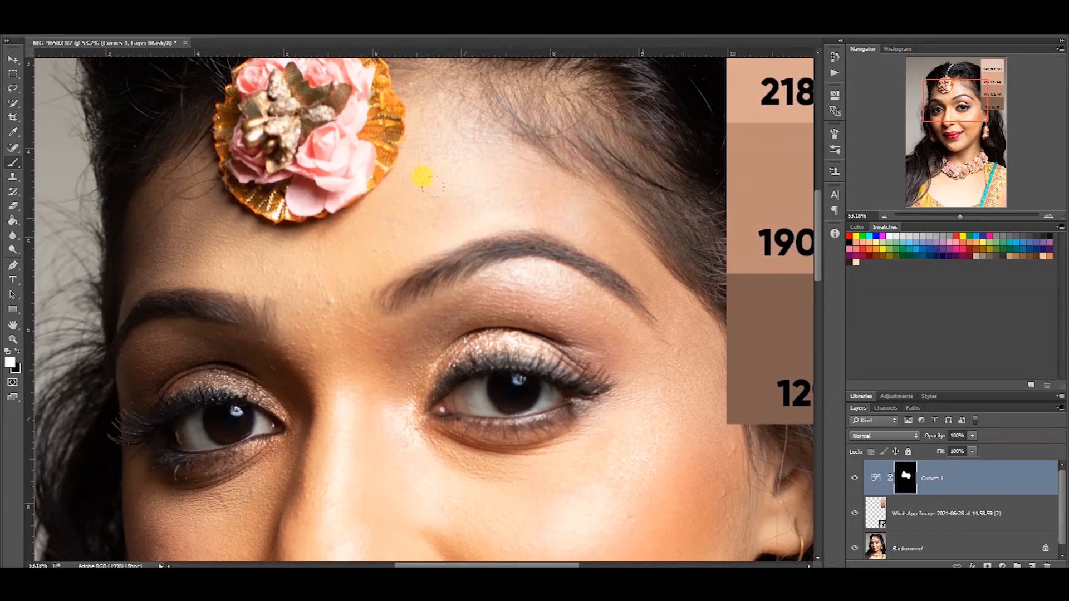
scroll(531, 161, "right", 5)
scroll(502, 165, "down", 2)
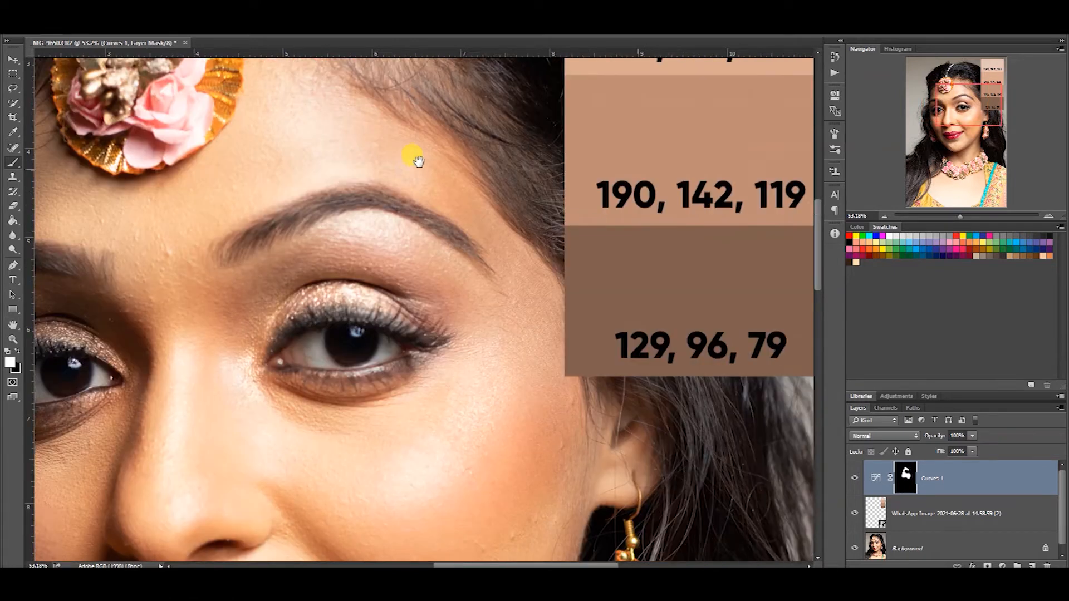
Hide the skin tone reference layer and paint the correction onto the temple and the cheek near the ear.
left_click(854, 513)
scroll(342, 209, "up", 1)
scroll(341, 209, "up", 1)
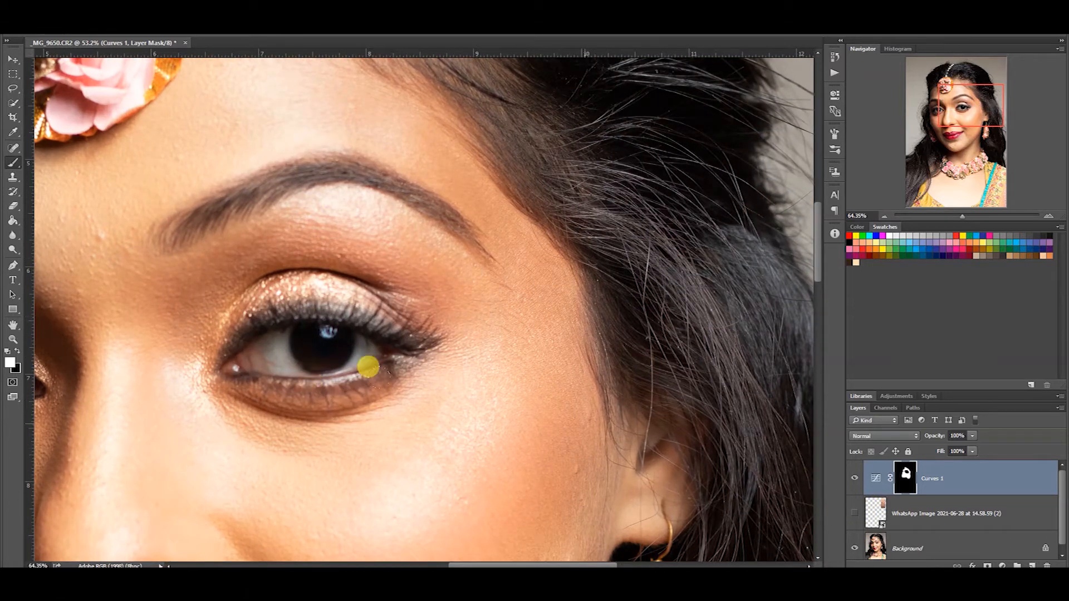
scroll(505, 324, "down", 5)
scroll(479, 278, "right", 1)
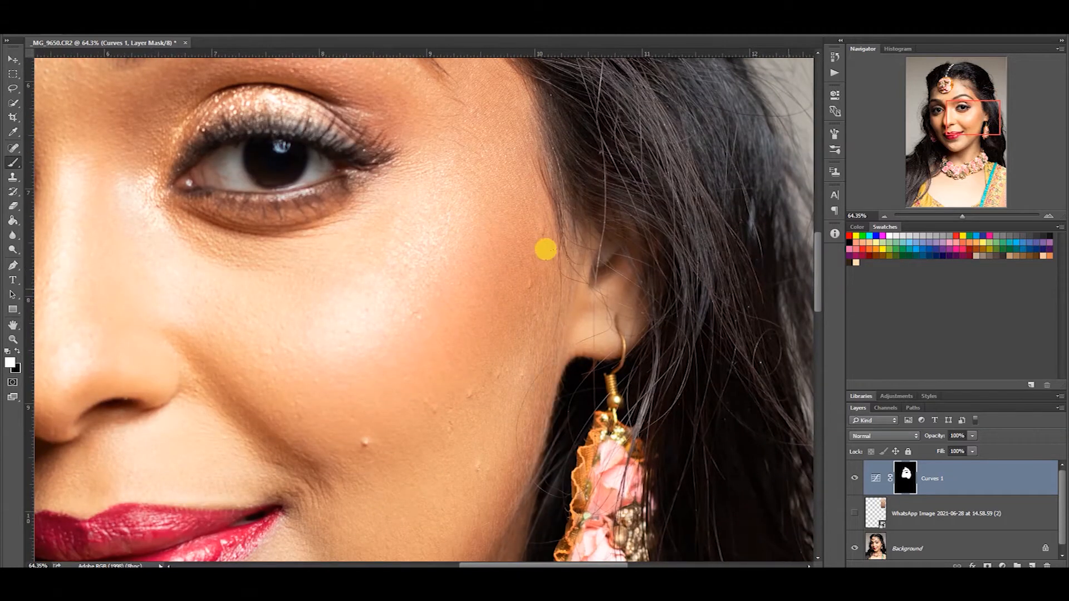
Extend the white mask painting over the lower cheek, jawline and chin.
scroll(423, 267, "down", 6)
scroll(406, 265, "left", 1)
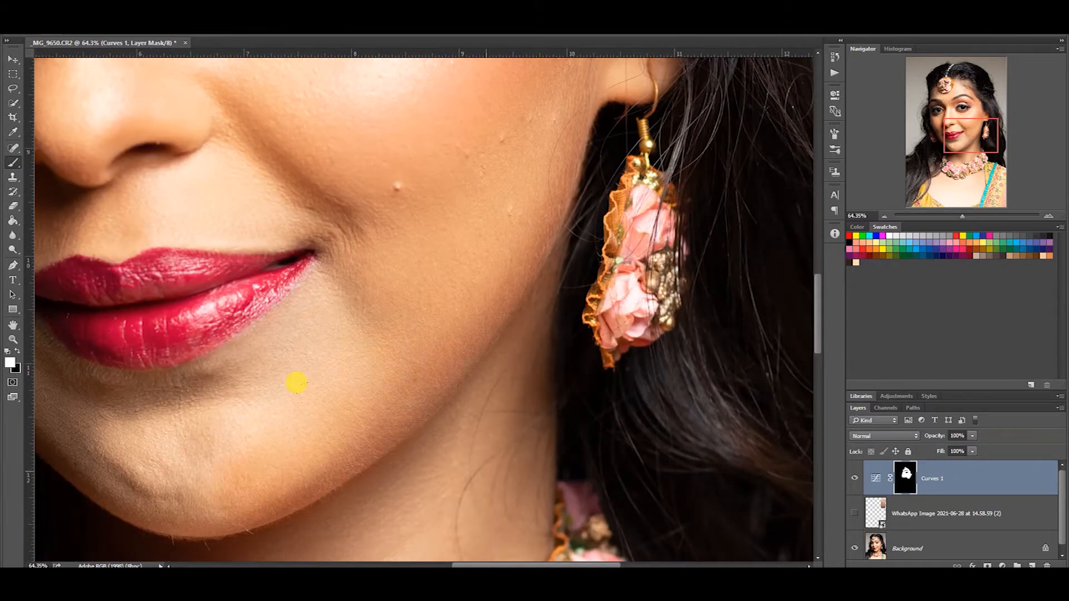
scroll(296, 383, "left", 6)
scroll(296, 383, "down", 2)
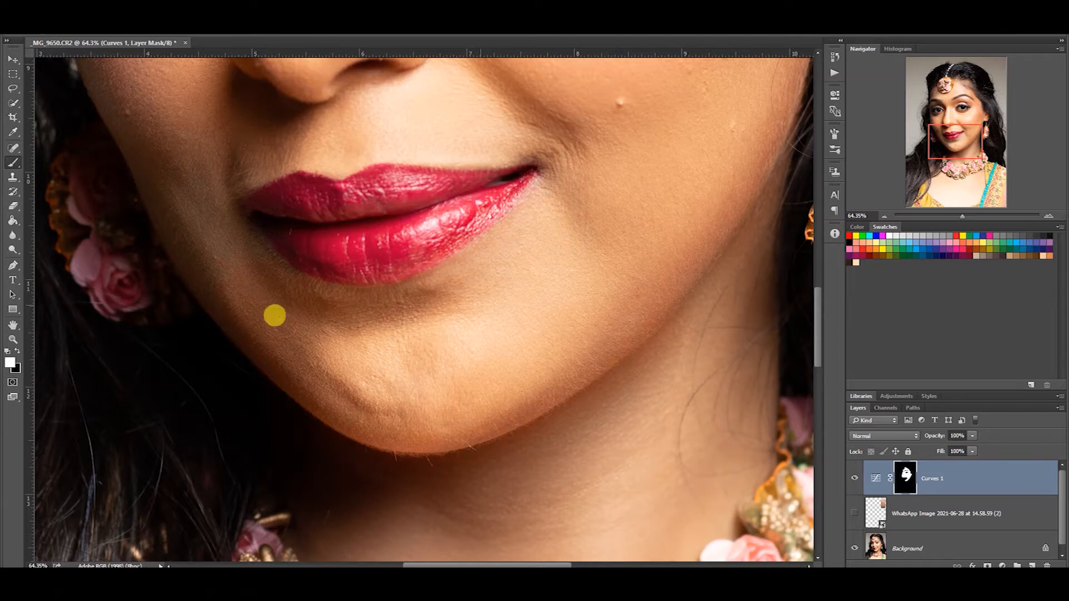
Paint the mask white over the shaded cheek, the under-eye area and the eyelid on that side.
left_click_drag(233, 237, 384, 437)
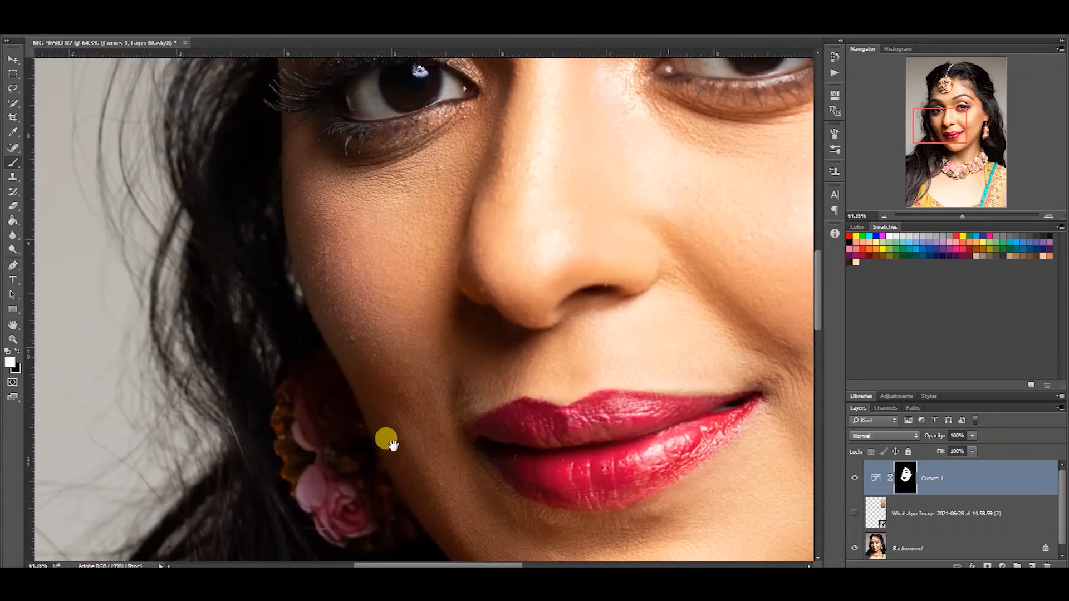
left_click_drag(293, 189, 362, 293)
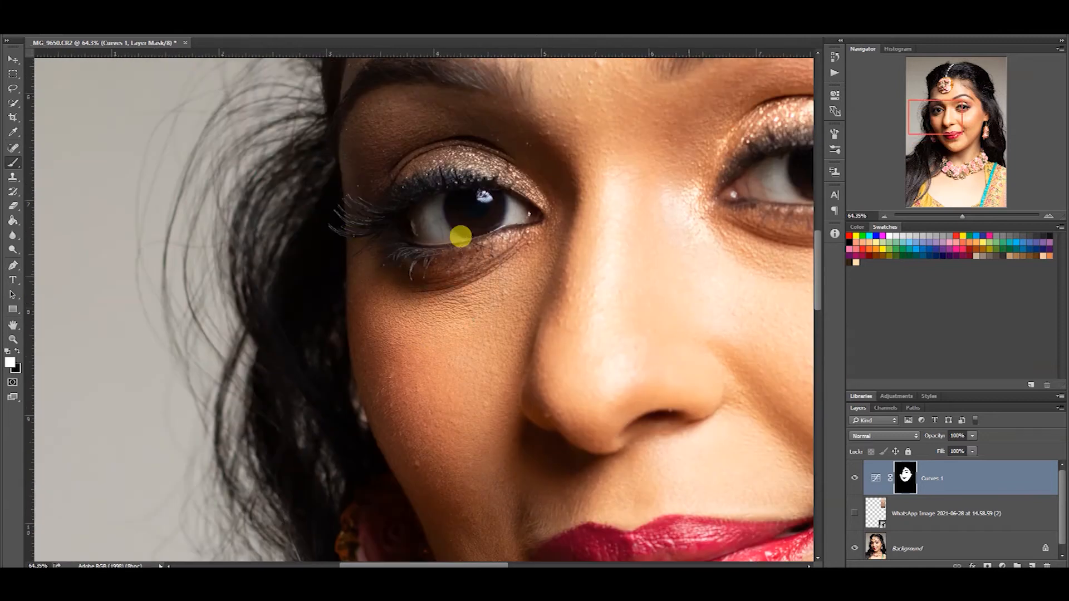
scroll(322, 241, "up", 2)
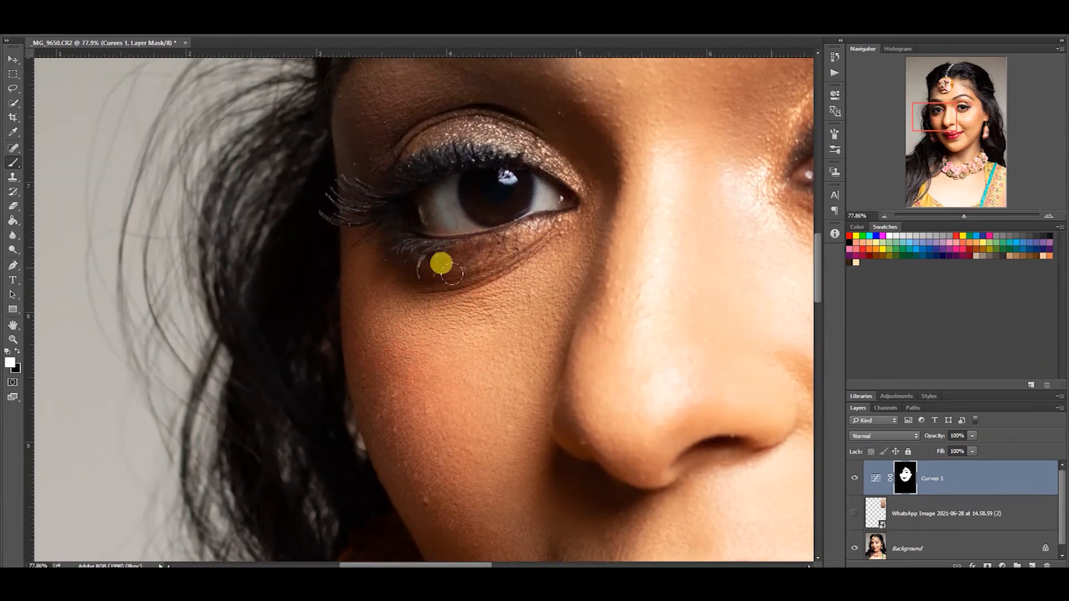
scroll(580, 286, "up", 3)
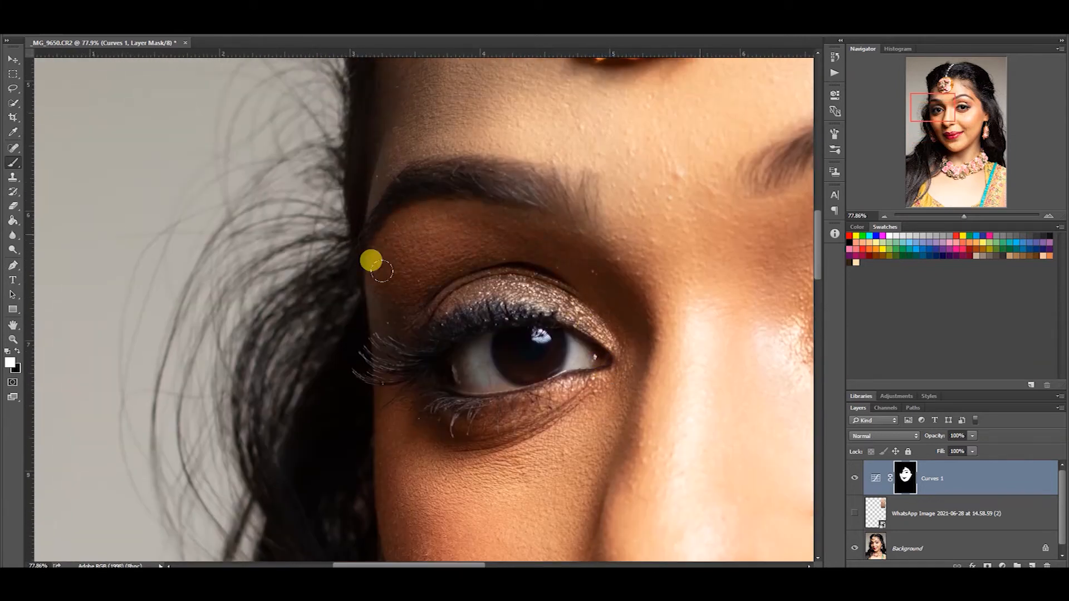
Paint the correction across the forehead around the flower ornament and up to the hairline.
scroll(609, 372, "up", 3)
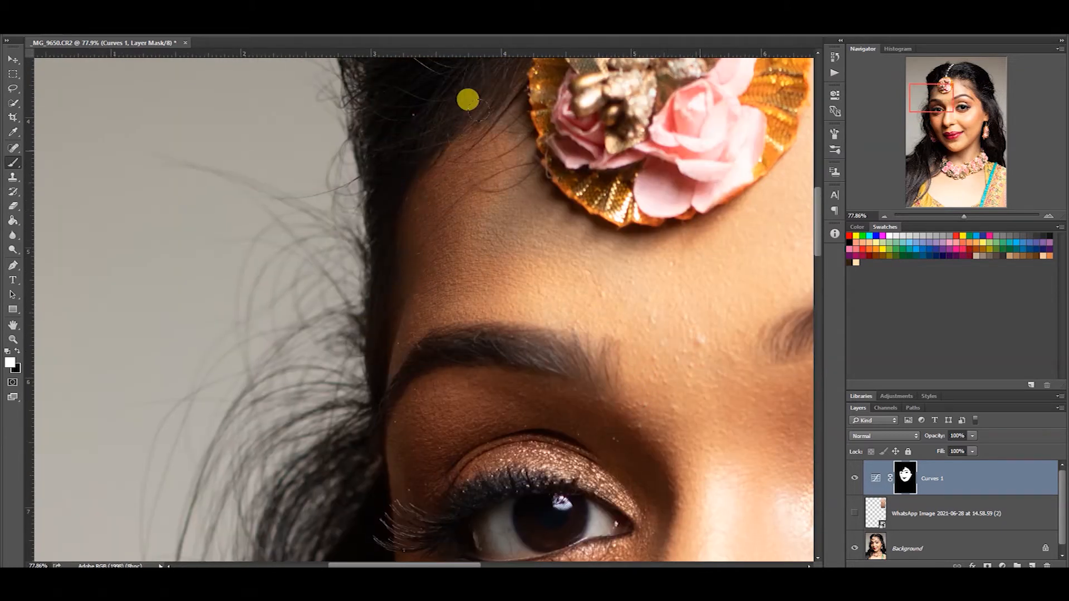
scroll(596, 278, "right", 5)
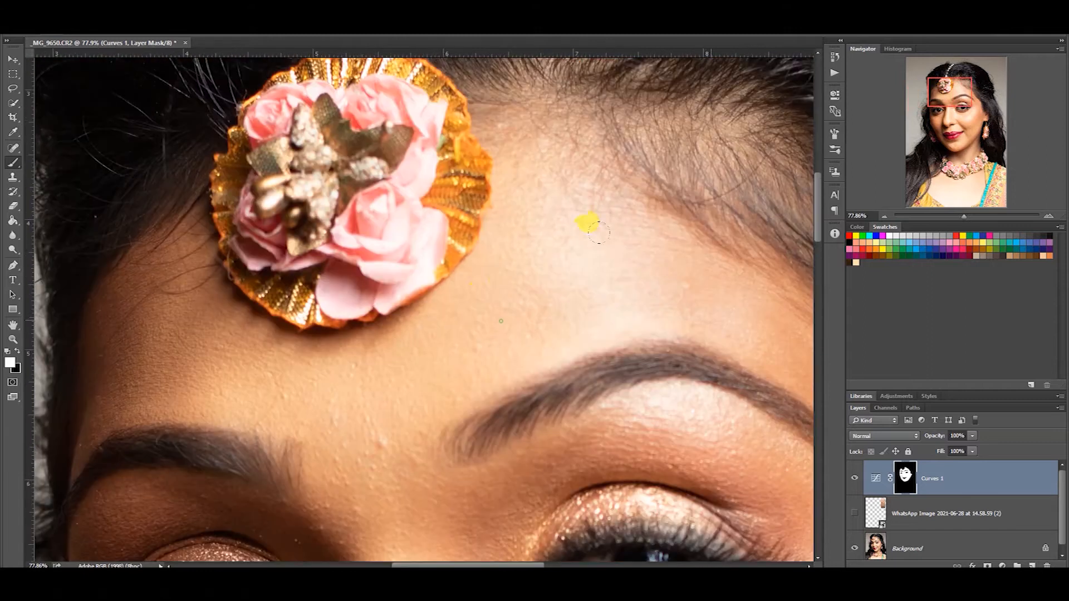
left_click_drag(671, 137, 505, 98)
Refine the mask on the skin around the lips and along the chin edge.
left_click_drag(447, 354, 451, 227)
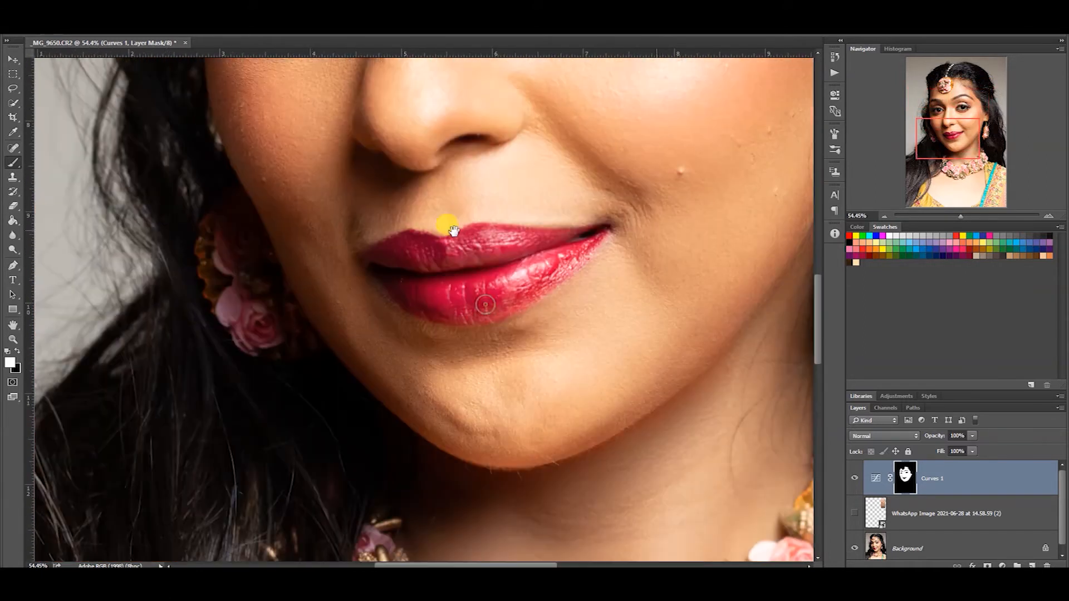
scroll(570, 246, "up", 3)
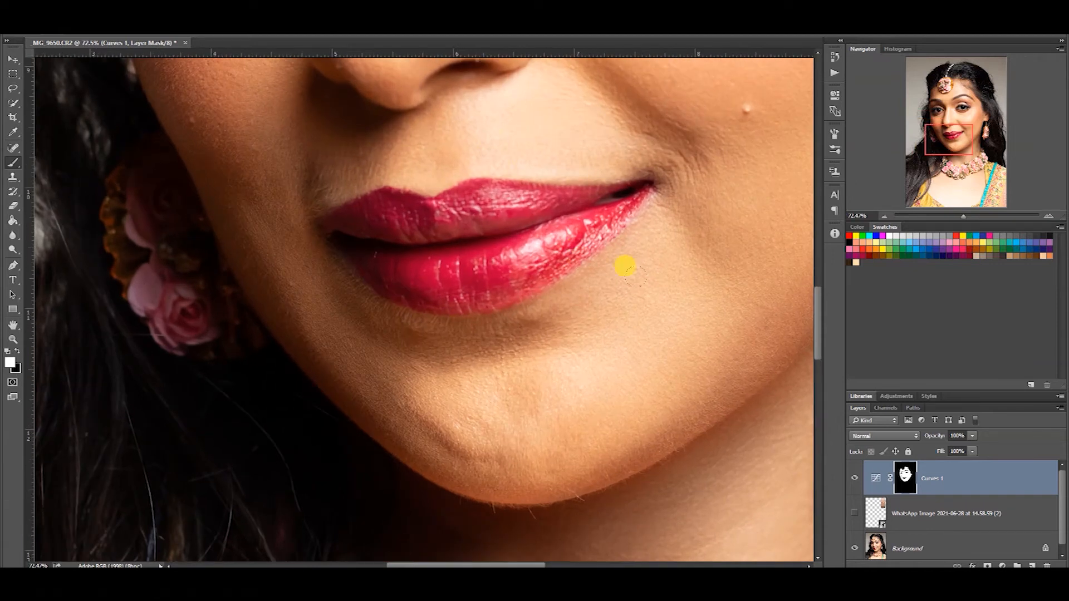
left_click_drag(542, 406, 392, 124)
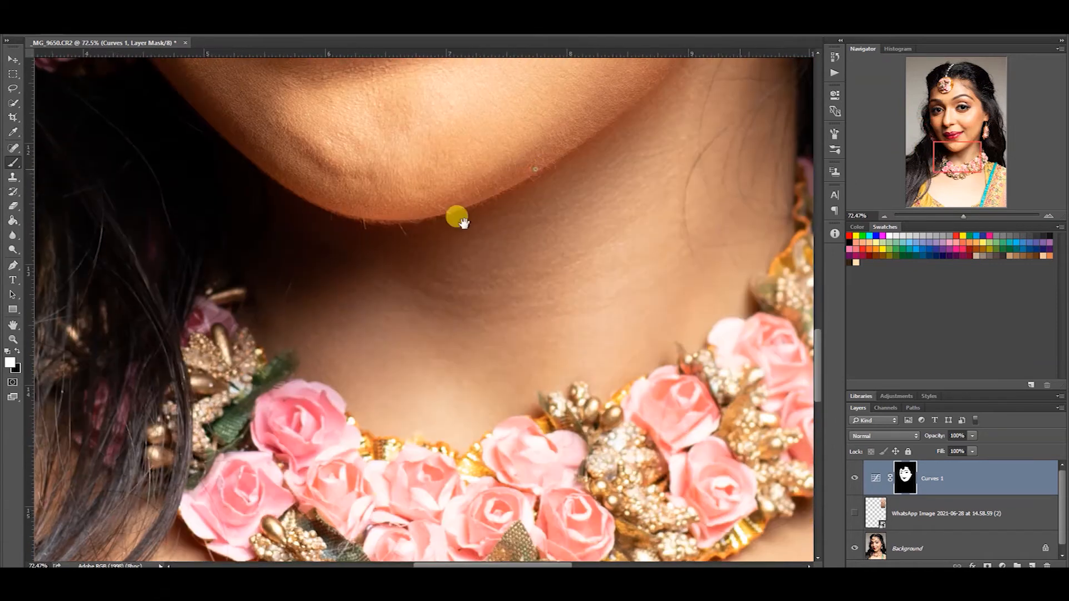
Paint the mask white over the neck between the jawline and the flower necklace.
left_click_drag(461, 217, 381, 263)
left_click_drag(398, 332, 423, 352)
left_click(277, 305)
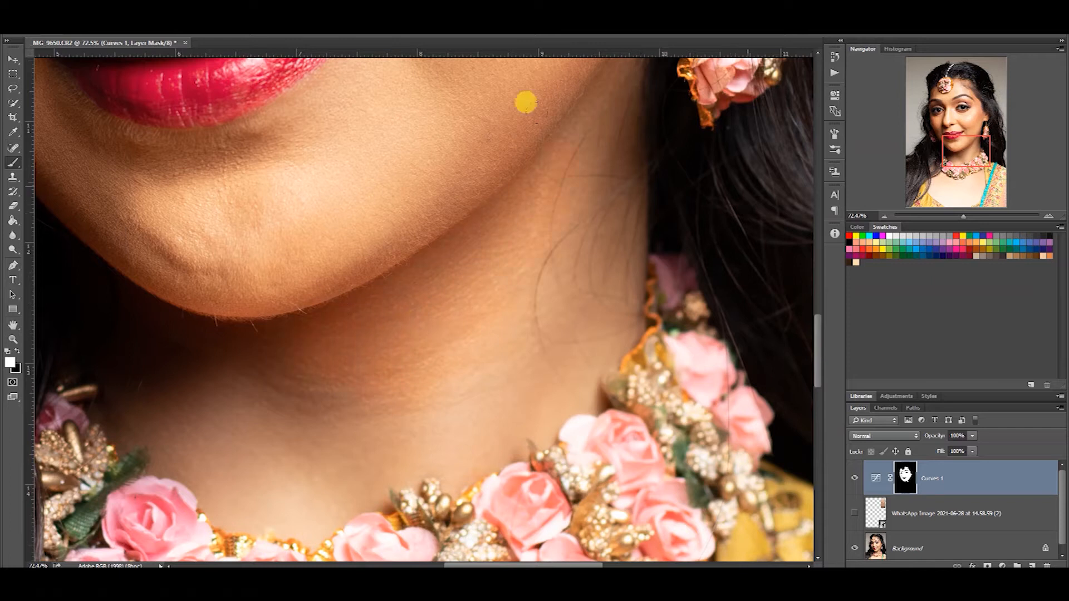
left_click_drag(577, 149, 551, 238)
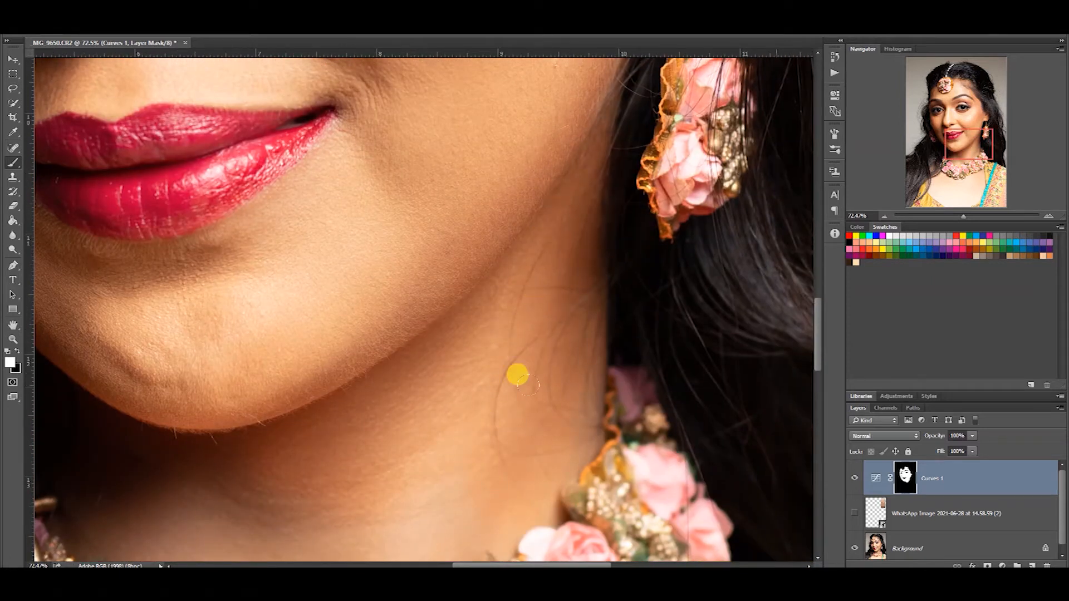
left_click_drag(518, 378, 502, 265)
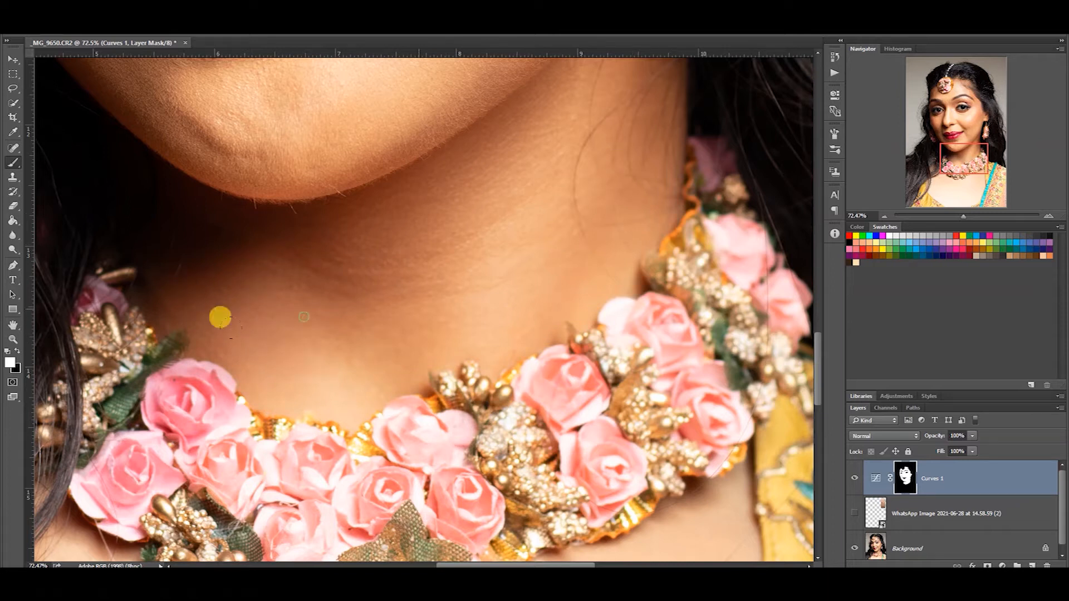
Paint the skin correction onto the chest below the necklace with a resized brush.
scroll(214, 347, "down", 3)
mouse_move(326, 258)
left_mouse_down()
mouse_move(490, 252)
mouse_move(337, 262)
left_mouse_up()
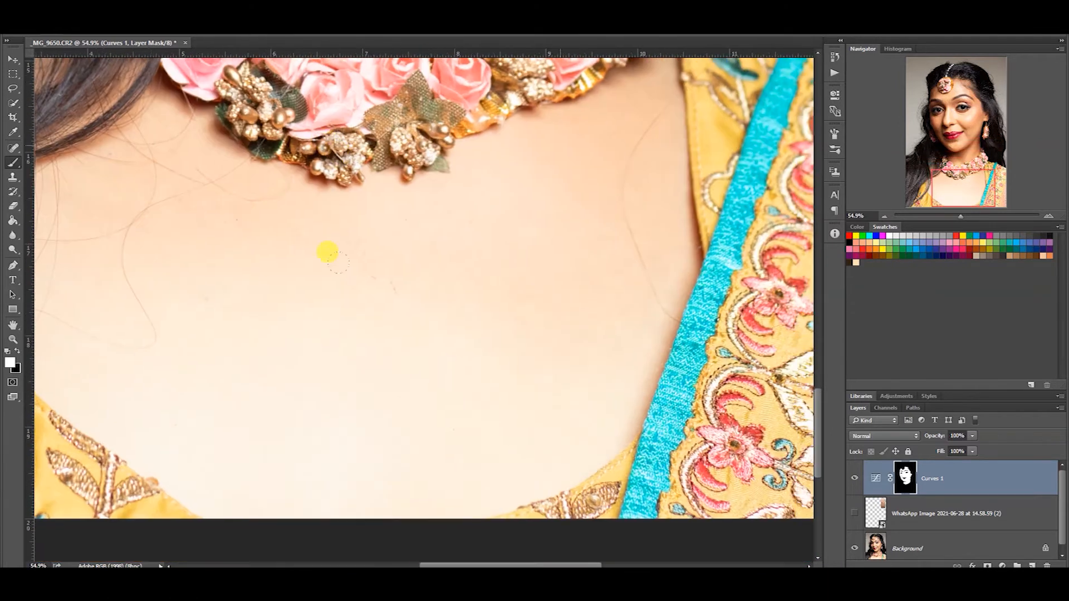
scroll(338, 262, "down", 3)
right_click(273, 316, "alt")
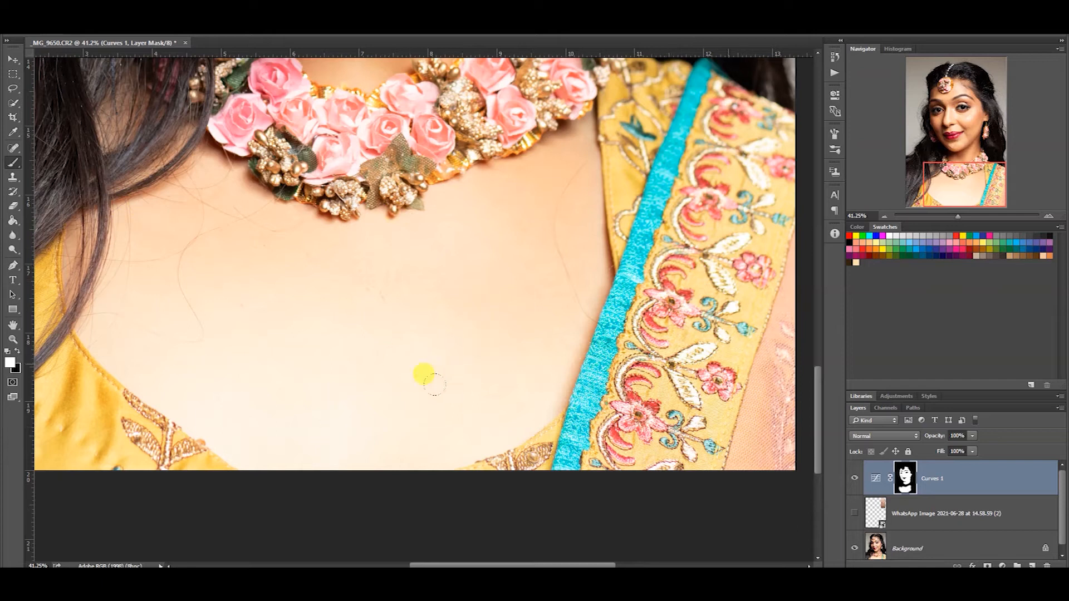
Paint the remaining chest skin along the necklace, the yellow blouse and the turquoise border.
scroll(433, 384, "down", 3)
scroll(318, 398, "up", 6)
mouse_move(402, 333)
left_mouse_down()
mouse_move(367, 339)
mouse_move(334, 398)
left_mouse_up()
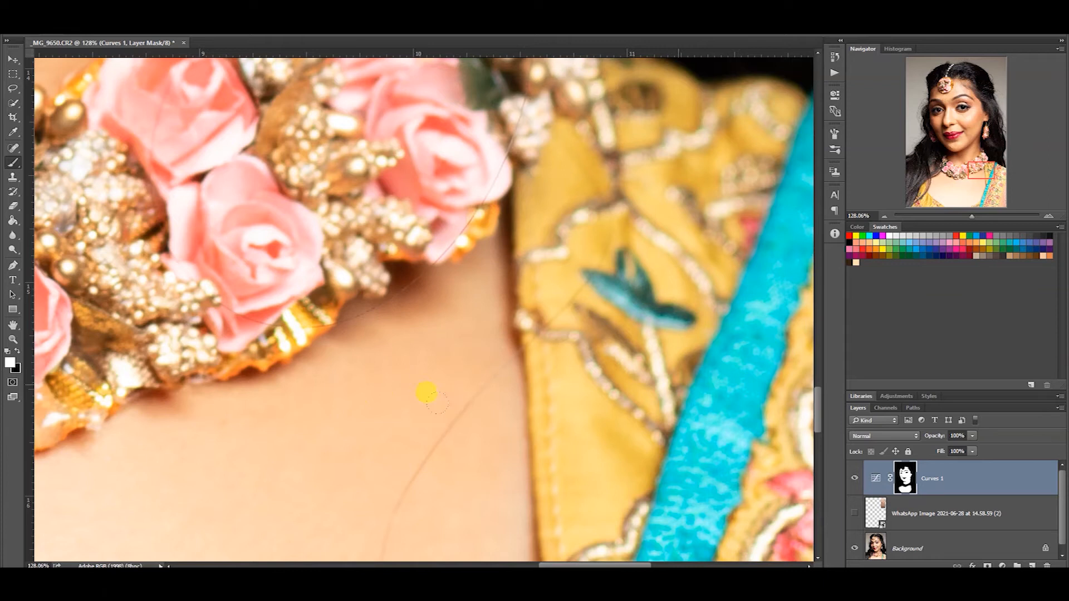
left_click_drag(437, 402, 390, 184)
left_click_drag(394, 449, 335, 212)
left_click_drag(180, 486, 363, 153)
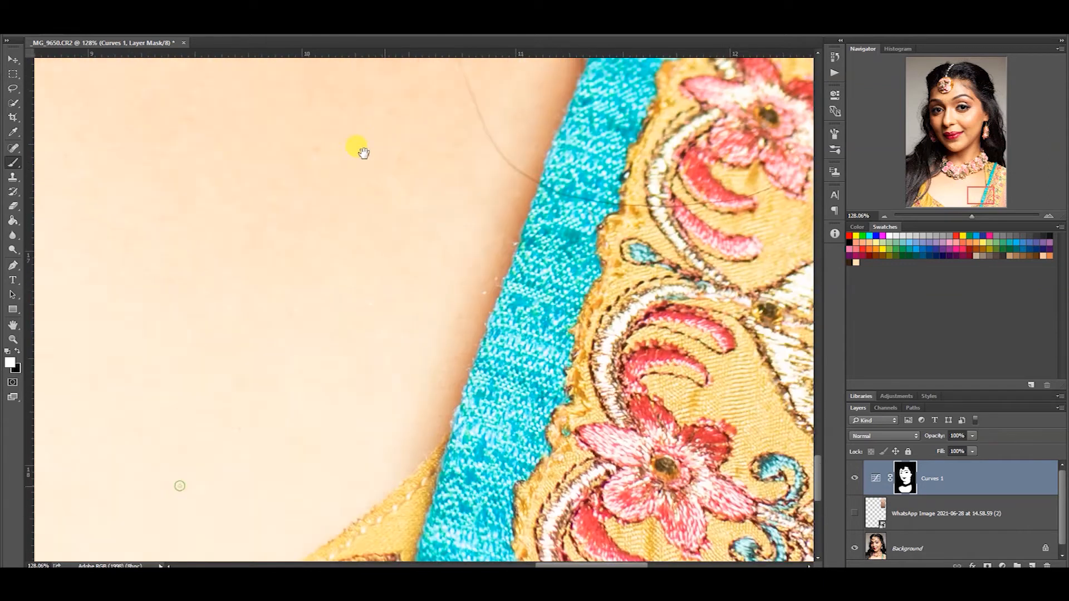
Compare the whole portrait with and without the Curves 1 layer, and show the skin tone reference layer again.
key("ctrl+0")
left_click(854, 479)
left_click(854, 479)
left_click(854, 479)
left_click(855, 479)
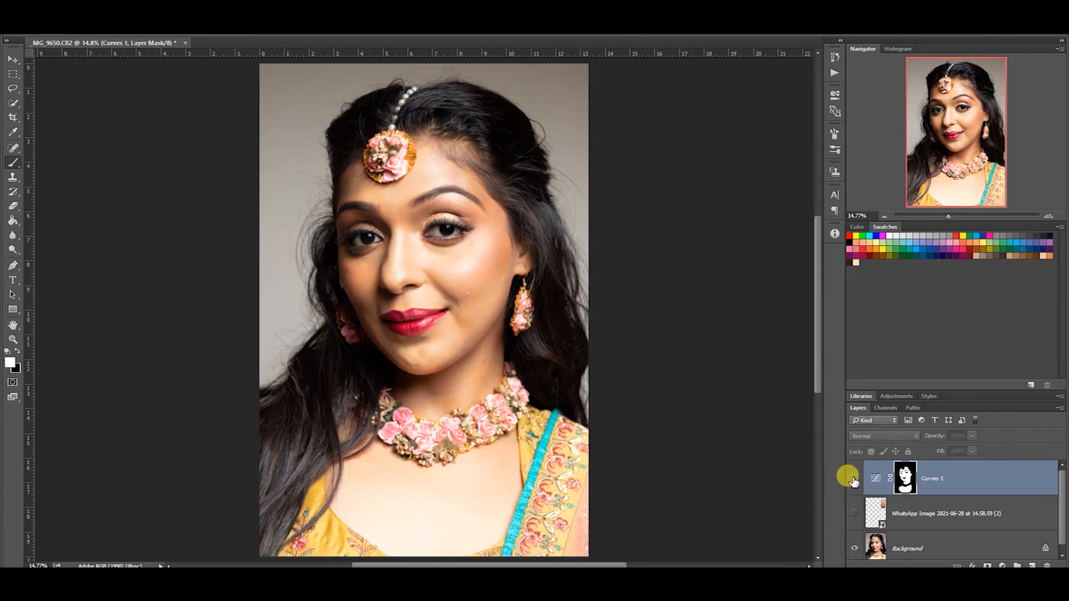
left_click(854, 513)
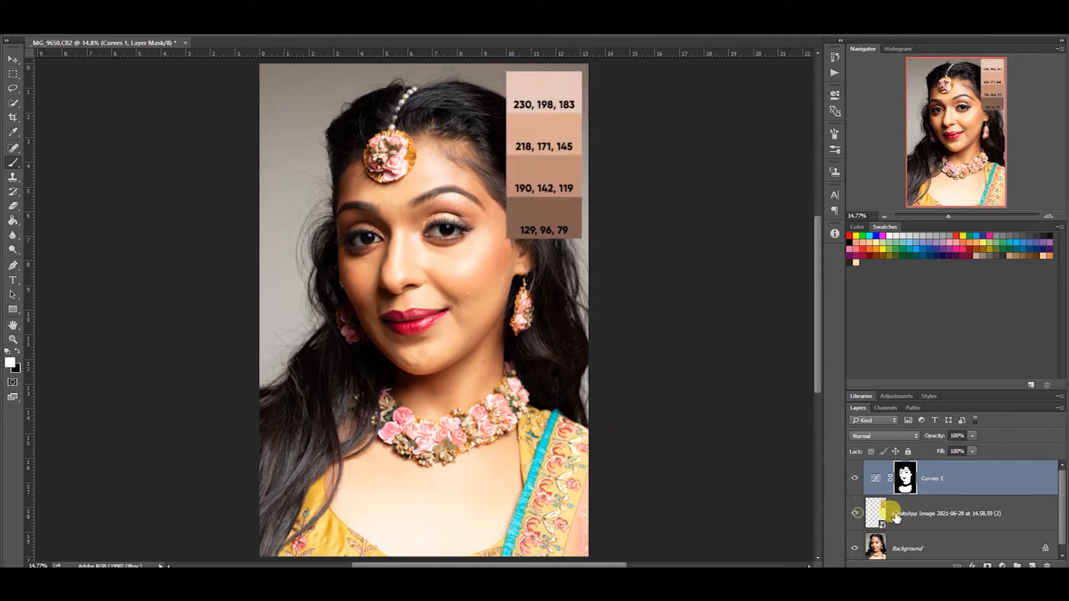
Delete the skin tone reference layer and add a new empty layer named spots above Curves 1.
left_click(925, 514)
key("Delete")
left_click(951, 478)
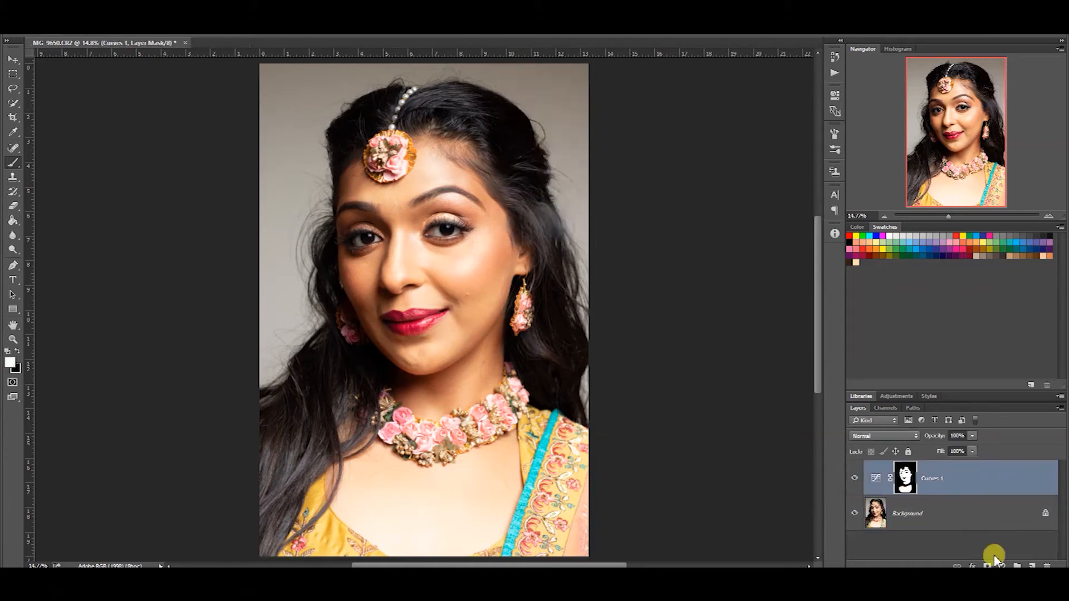
left_click(1032, 565)
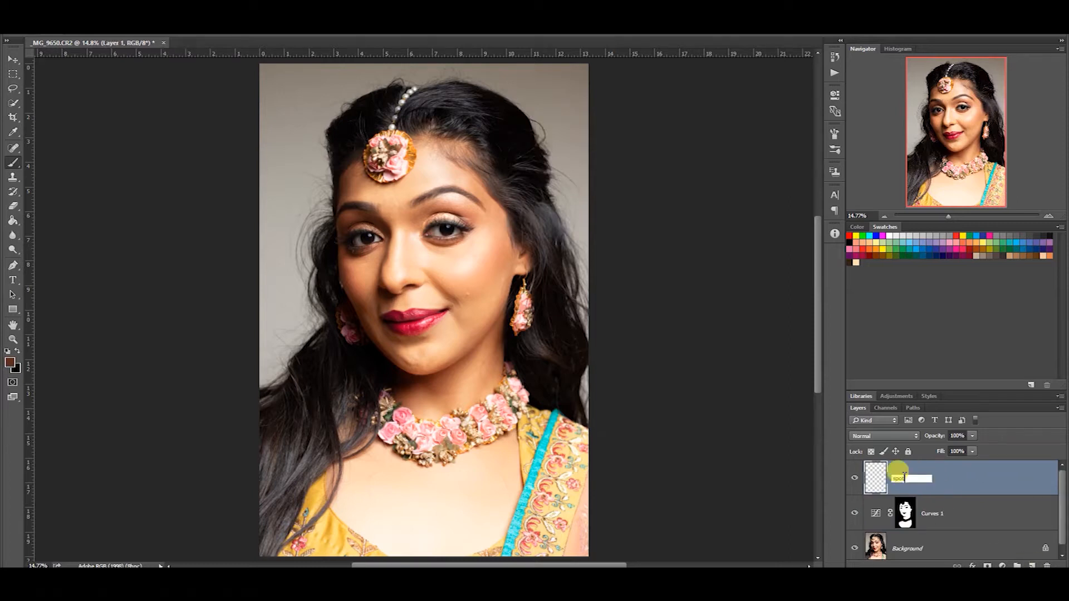
Heal the raised bump on the cheek beside the mouth using the Spot Healing Brush with a resized soft tip.
scroll(489, 393, "up", 2)
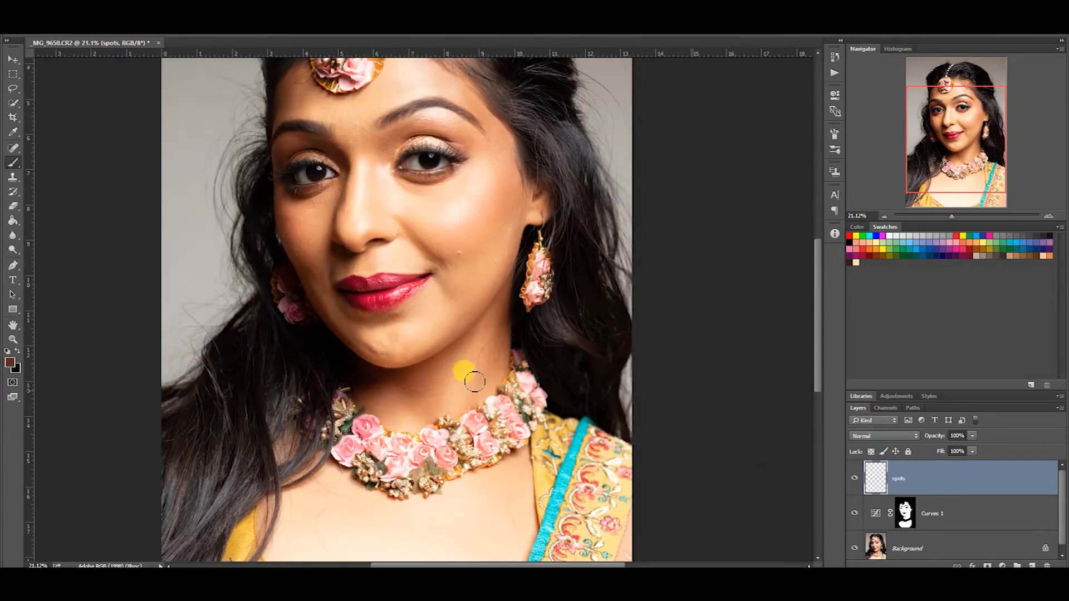
right_click(15, 147)
left_click(76, 144)
right_click(15, 147)
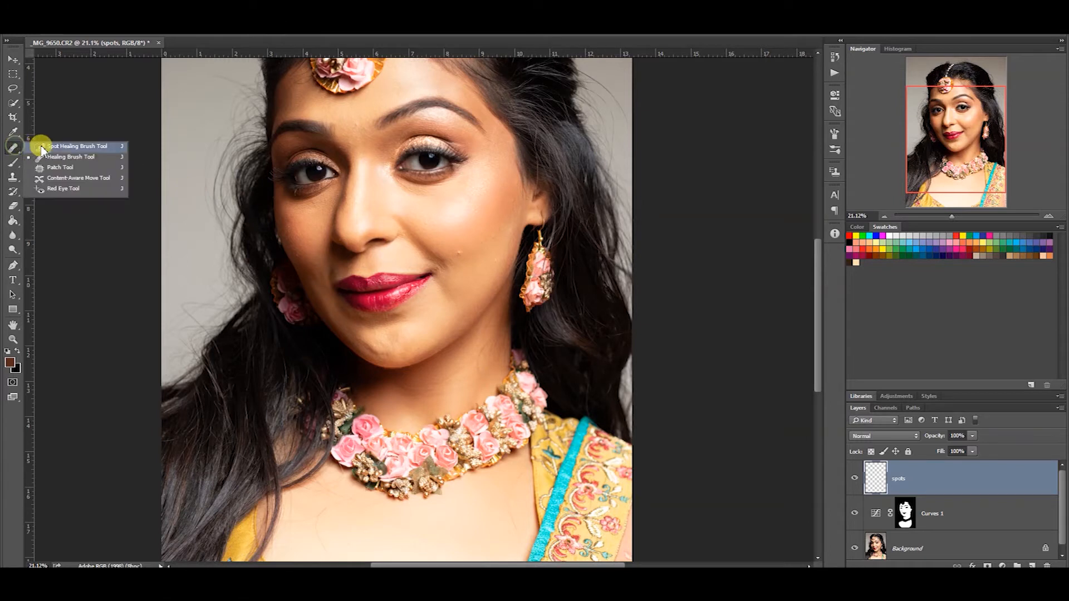
left_click(38, 146)
scroll(467, 228, "up", 2)
scroll(478, 236, "up", 5)
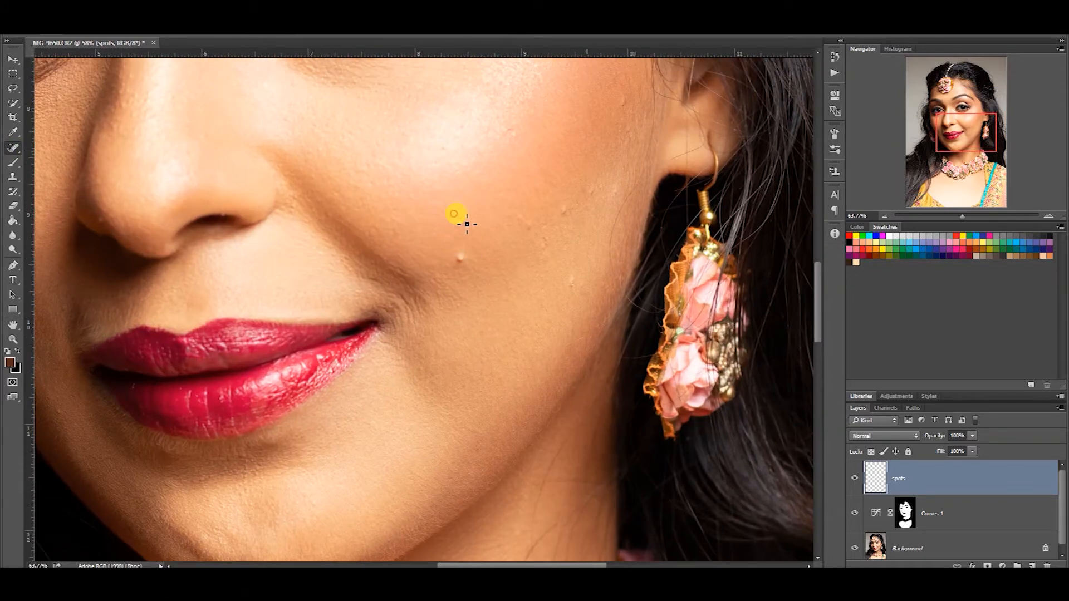
right_click(440, 235, "alt")
scroll(455, 245, "up", 2)
right_click(453, 270, "alt")
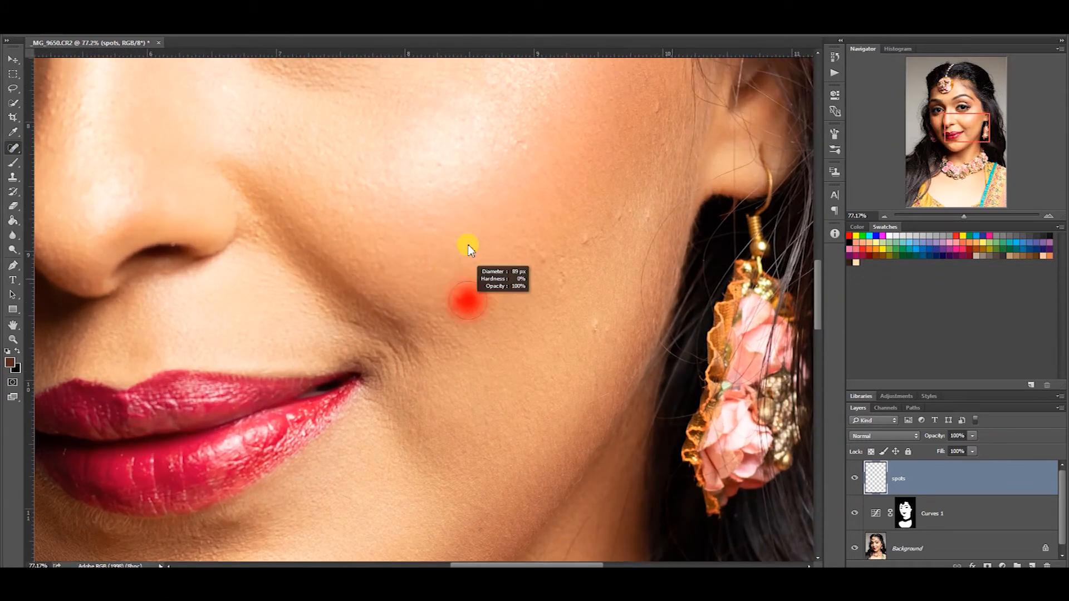
scroll(468, 295, "up", 4)
right_click(462, 296, "alt")
left_click(446, 301)
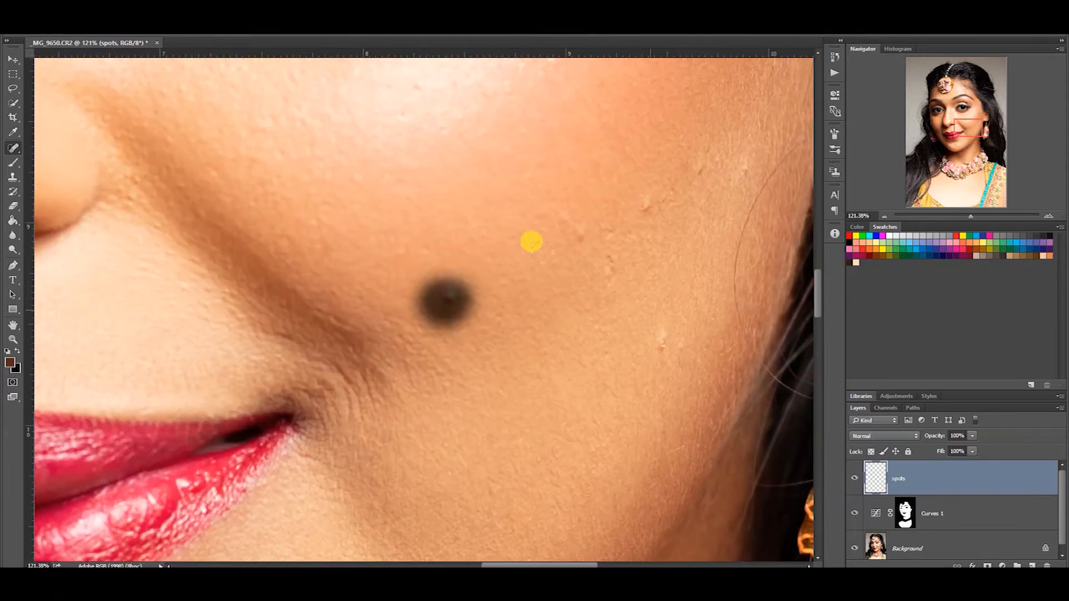
Heal the small bumps on the lower cheek between the corner of the mouth and the earring.
left_click_drag(455, 316, 354, 358)
left_click(470, 281)
left_click(538, 254)
left_click_drag(558, 396, 563, 377)
left_click_drag(509, 323, 503, 281)
left_click_drag(597, 225, 592, 195)
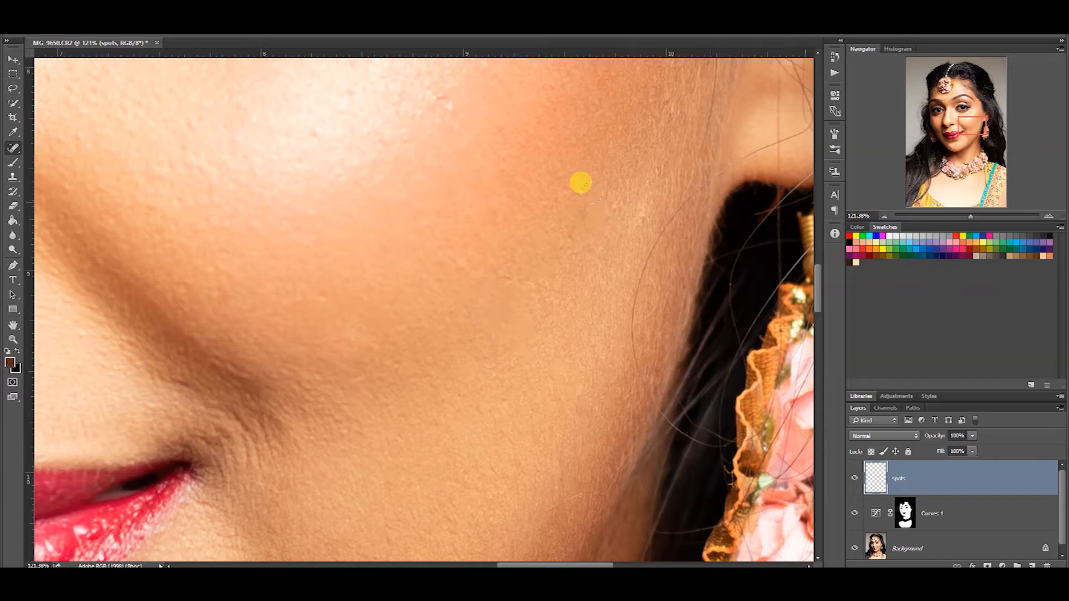
scroll(418, 200, "down", 3)
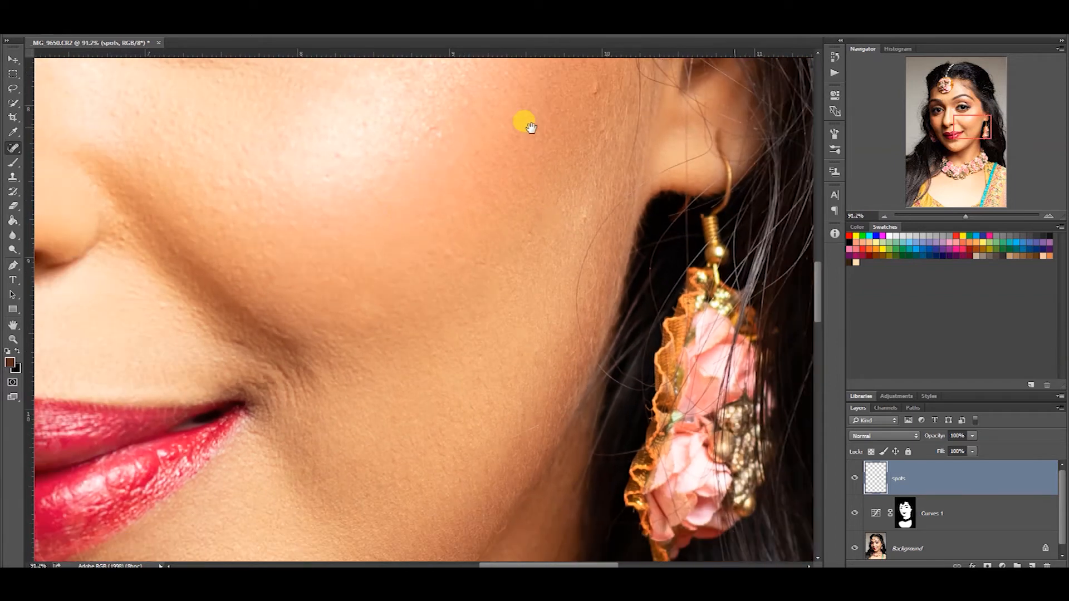
Heal the remaining spots on the upper cheek toward the ear and around the highlight.
left_click_drag(534, 132, 450, 290)
left_click_drag(507, 245, 499, 225)
left_click_drag(517, 166, 522, 190)
left_click_drag(331, 304, 348, 286)
Heal the small blemishes on the forehead between the eyebrows and the flower headpiece.
left_click_drag(297, 244, 626, 545)
mouse_move(276, 153)
left_mouse_down()
mouse_move(319, 206)
mouse_move(388, 237)
left_mouse_up()
left_click_drag(271, 298, 280, 328)
left_click_drag(225, 289, 222, 255)
left_click(172, 244)
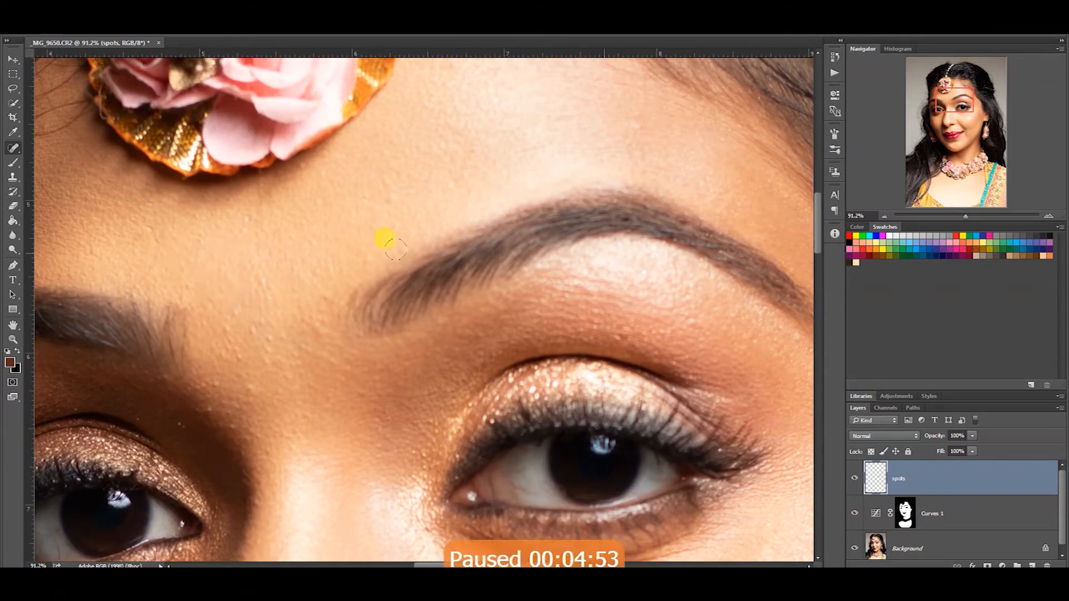
Heal the blemishes on the forehead above the arched eyebrow and toward the hairline.
scroll(446, 201, "down", 3)
left_click_drag(453, 184, 368, 277)
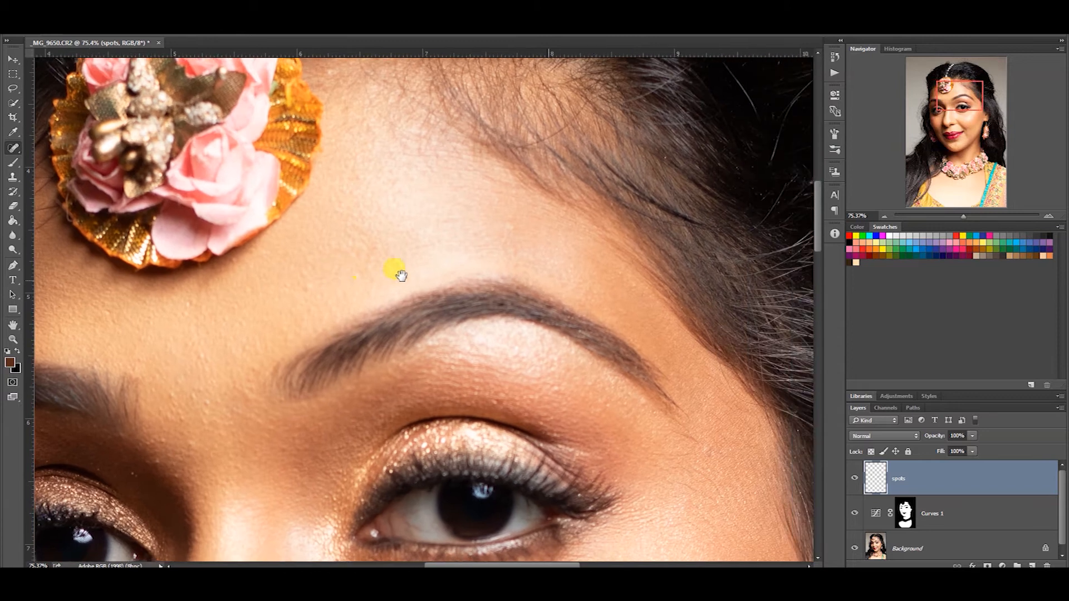
left_click_drag(619, 287, 561, 264)
left_click(589, 365)
left_click_drag(419, 405, 474, 212)
mouse_move(423, 371)
left_mouse_down()
mouse_move(490, 277)
mouse_move(563, 257)
left_mouse_up()
left_click_drag(219, 410, 232, 433)
left_click(300, 343)
Heal the spots along the bridge and the shaded side of the nose.
left_click_drag(420, 227, 415, 302)
left_click_drag(398, 258, 408, 301)
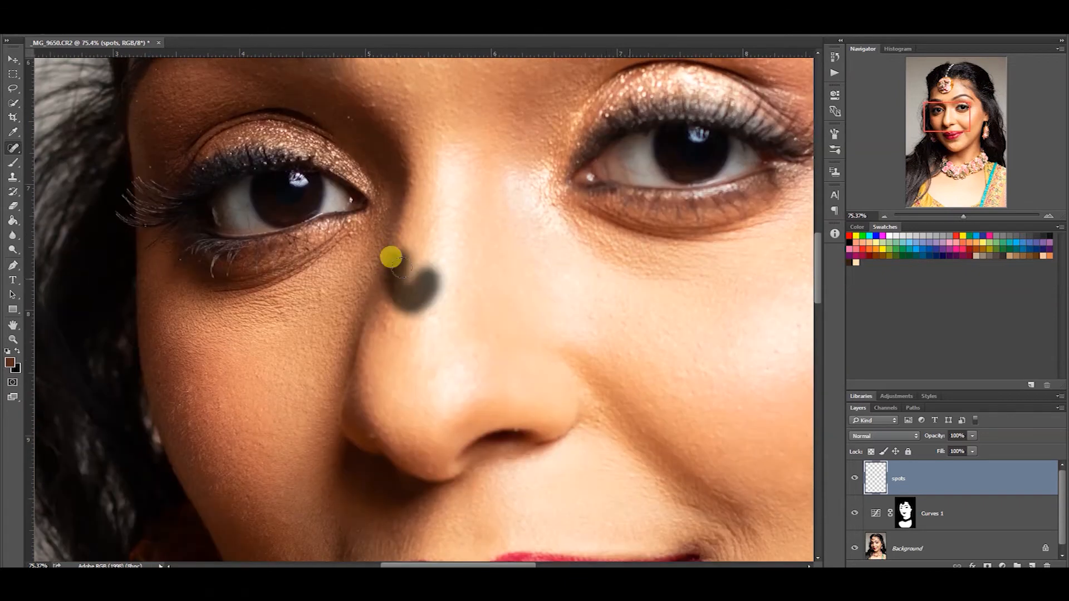
left_click_drag(460, 251, 448, 298)
left_click_drag(384, 304, 365, 377)
left_click_drag(381, 325, 401, 397)
left_click_drag(377, 319, 394, 363)
Heal the fine hairs and dark patch above the shaded corner of the upper lip.
left_click_drag(459, 409, 460, 289)
mouse_move(583, 390)
left_mouse_down()
mouse_move(561, 277)
mouse_move(594, 226)
left_mouse_up()
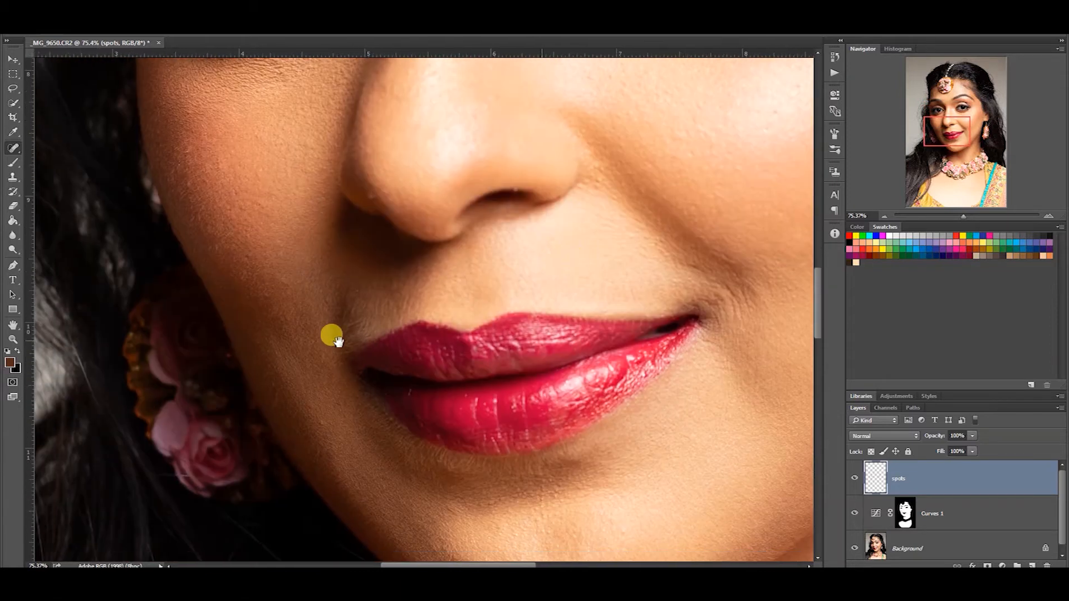
scroll(337, 340, "up", 6)
mouse_move(392, 298)
left_mouse_down()
mouse_move(338, 321)
mouse_move(356, 377)
left_mouse_up()
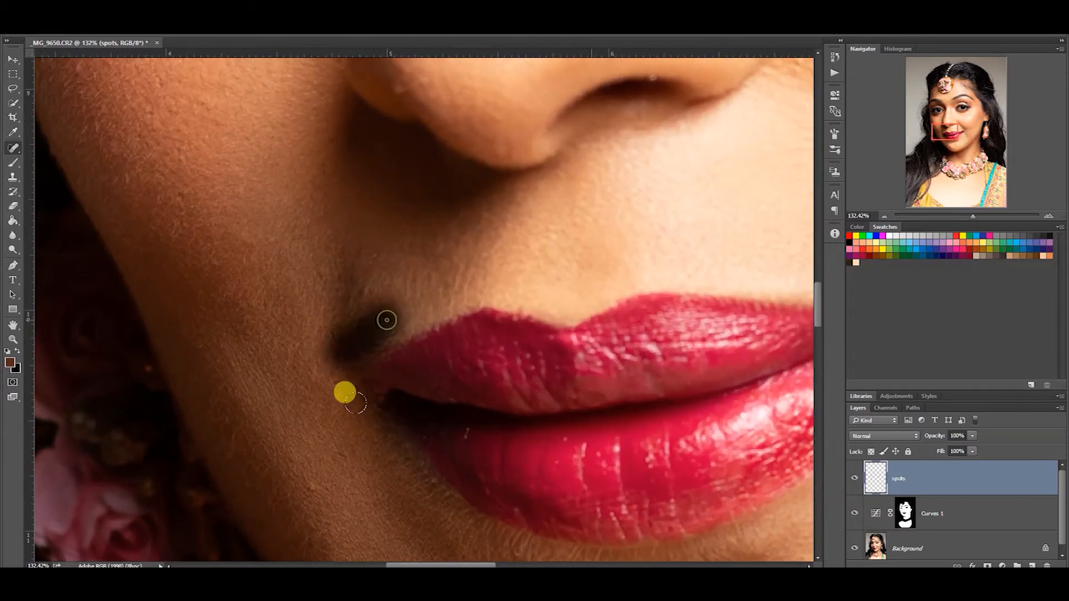
left_click_drag(357, 285, 317, 351)
left_click(370, 331)
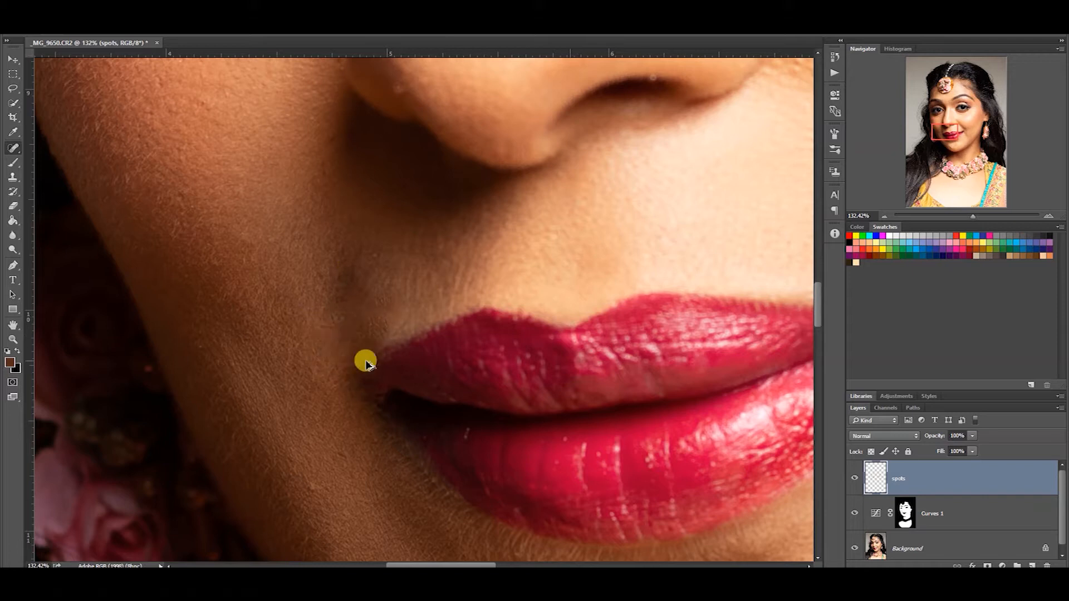
left_click(346, 323)
left_click(358, 351)
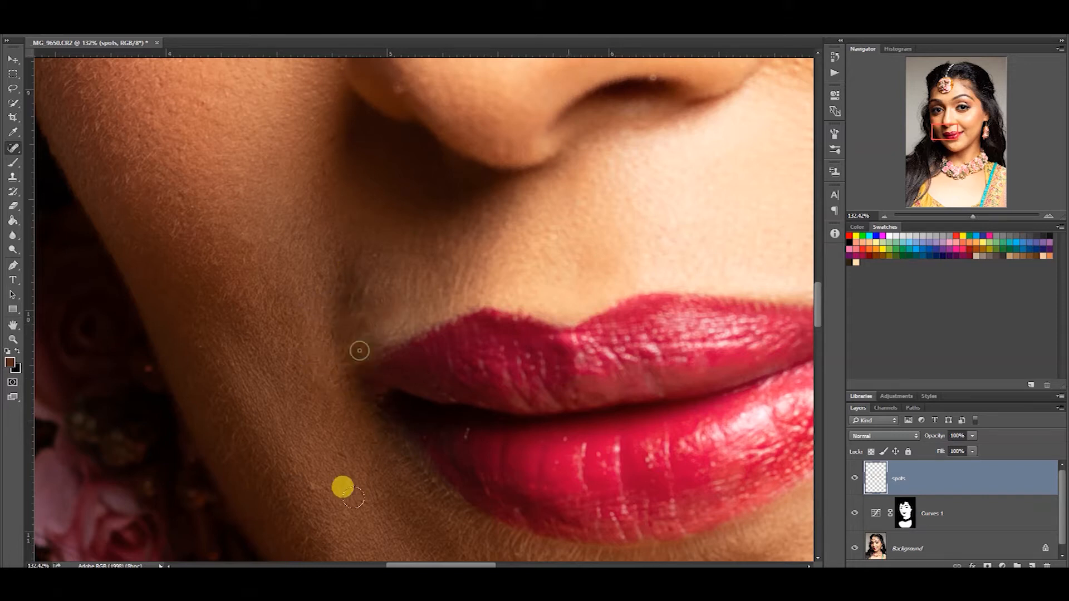
Heal the fine hairs and uneven skin directly beneath the edge of the lower lip.
left_click_drag(596, 387, 518, 219)
left_click(435, 371)
left_click_drag(460, 383, 493, 412)
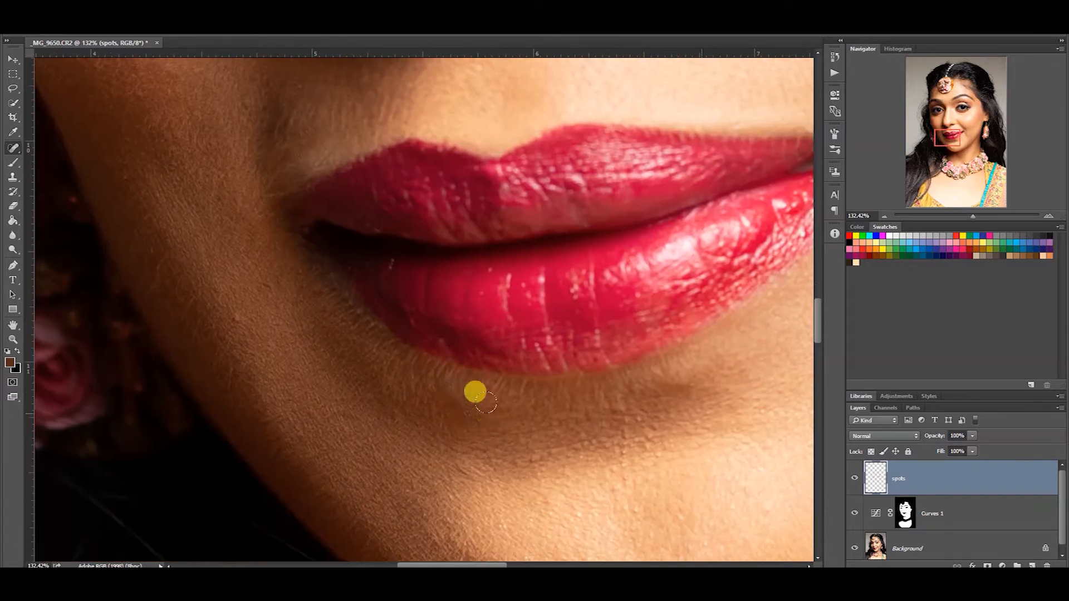
left_click(440, 383)
left_click(472, 389)
left_click(503, 389)
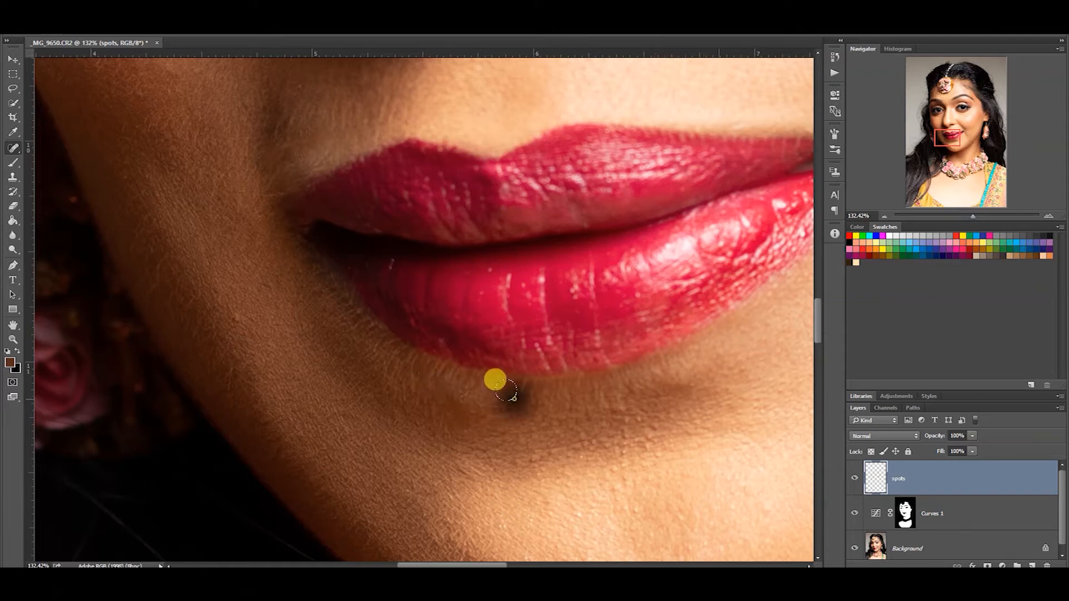
left_click(536, 401)
left_click(490, 395)
Remove the short light hairs sticking out along the lower edge of the chin with a resized healing brush.
scroll(615, 439, "down", 4)
left_click_drag(675, 414, 555, 362)
left_click_drag(413, 469, 494, 341)
scroll(509, 359, "up", 1)
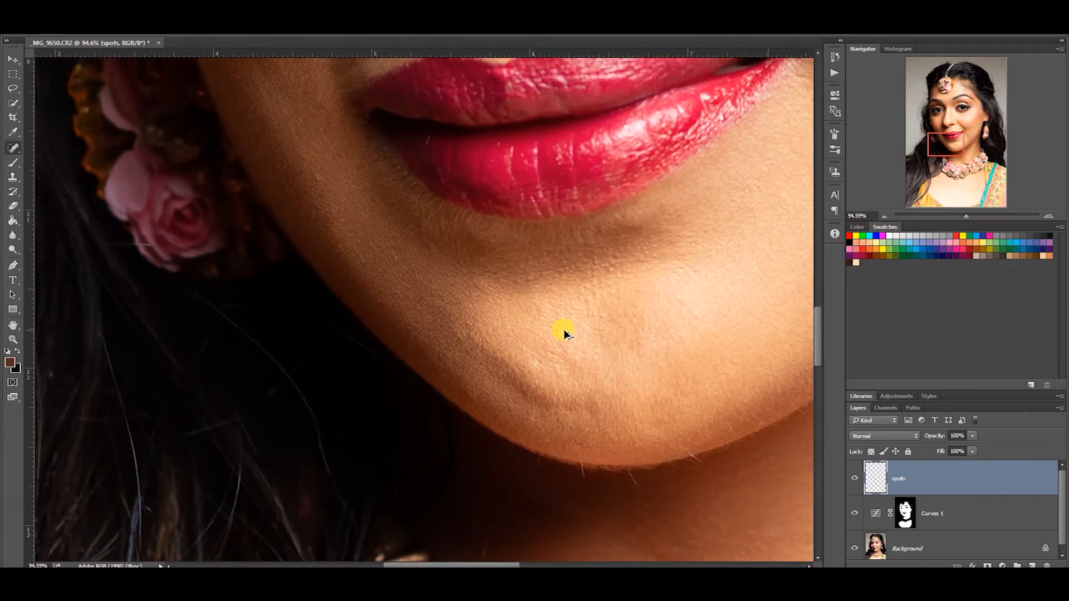
scroll(639, 444, "up", 6)
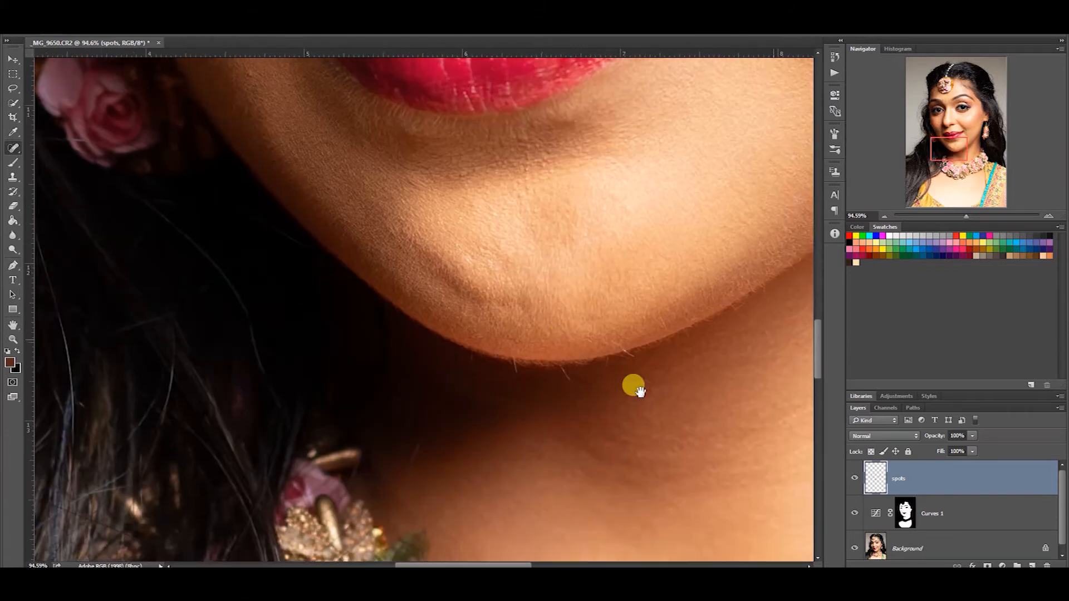
right_click(535, 378, "alt")
left_click(497, 401)
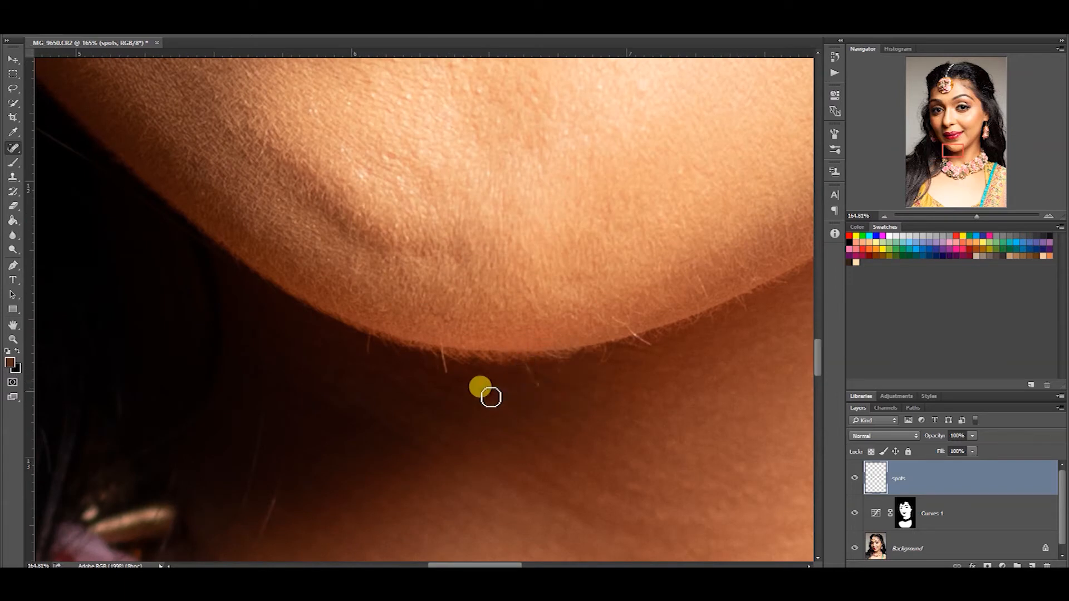
left_click_drag(443, 334, 449, 370)
left_click_drag(650, 343, 620, 325)
Heal the stray hairs and blemishes on the shaded skin under the chin and down the neck.
mouse_move(394, 377)
left_mouse_down()
mouse_move(172, 436)
mouse_move(285, 482)
left_mouse_up()
left_click_drag(590, 228, 257, 342)
left_click_drag(277, 291, 265, 210)
left_click_drag(298, 333, 303, 248)
left_click_drag(393, 455, 364, 256)
mouse_move(445, 498)
left_mouse_down()
mouse_move(362, 392)
mouse_move(350, 342)
mouse_move(355, 218)
mouse_move(415, 125)
mouse_move(393, 267)
left_mouse_up()
mouse_move(315, 348)
left_mouse_down()
mouse_move(289, 485)
mouse_move(325, 329)
mouse_move(449, 227)
mouse_move(329, 258)
mouse_move(396, 108)
mouse_move(331, 210)
mouse_move(390, 120)
left_mouse_up()
left_click_drag(324, 215, 262, 371)
left_click_drag(254, 273, 468, 255)
mouse_move(380, 322)
left_mouse_down()
mouse_move(326, 466)
mouse_move(321, 543)
mouse_move(393, 263)
left_mouse_up()
mouse_move(419, 228)
left_mouse_down()
mouse_move(360, 469)
mouse_move(417, 515)
left_mouse_up()
left_click_drag(419, 307, 351, 480)
left_click_drag(394, 256, 356, 406)
left_click_drag(295, 295, 315, 446)
left_click_drag(253, 318, 282, 471)
mouse_move(373, 275)
left_mouse_down()
mouse_move(400, 232)
mouse_move(398, 131)
left_mouse_up()
left_click_drag(398, 131, 375, 308)
mouse_move(334, 299)
left_mouse_down()
mouse_move(362, 159)
mouse_move(356, 117)
left_mouse_up()
left_click_drag(375, 303, 388, 245)
Heal the remaining stray hairs and marks from the neck down to the chest around the flower necklace.
scroll(387, 241, "down", 5)
scroll(401, 193, "down", 3)
mouse_move(312, 300)
left_mouse_down()
mouse_move(362, 307)
mouse_move(346, 251)
left_mouse_up()
scroll(484, 210, "down", 2)
mouse_move(484, 210)
left_mouse_down()
mouse_move(499, 162)
mouse_move(356, 255)
left_mouse_up()
scroll(408, 228, "up", 3)
left_click_drag(453, 195, 489, 261)
mouse_move(382, 118)
left_mouse_down()
mouse_move(377, 132)
mouse_move(478, 362)
left_mouse_up()
left_click_drag(385, 244, 408, 303)
left_click_drag(329, 225, 352, 273)
left_click_drag(351, 212, 383, 309)
scroll(303, 232, "down", 3)
left_click_drag(277, 270, 385, 151)
left_click_drag(390, 523, 308, 272)
Remove the long curved stray hair on the chest beside the yellow blouse and across the turquoise border.
scroll(308, 273, "up", 2)
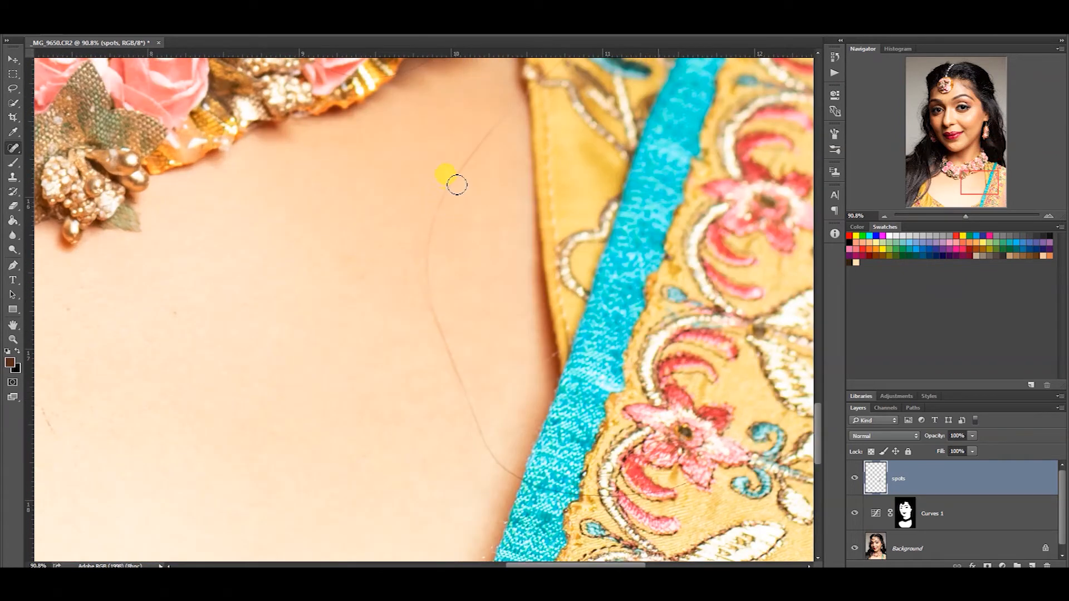
left_click_drag(457, 189, 486, 145)
mouse_move(517, 104)
left_mouse_down()
mouse_move(456, 193)
mouse_move(432, 310)
mouse_move(470, 427)
mouse_move(489, 434)
left_mouse_up()
scroll(352, 308, "up", 2)
mouse_move(436, 335)
left_mouse_down()
mouse_move(354, 306)
mouse_move(427, 471)
left_mouse_up()
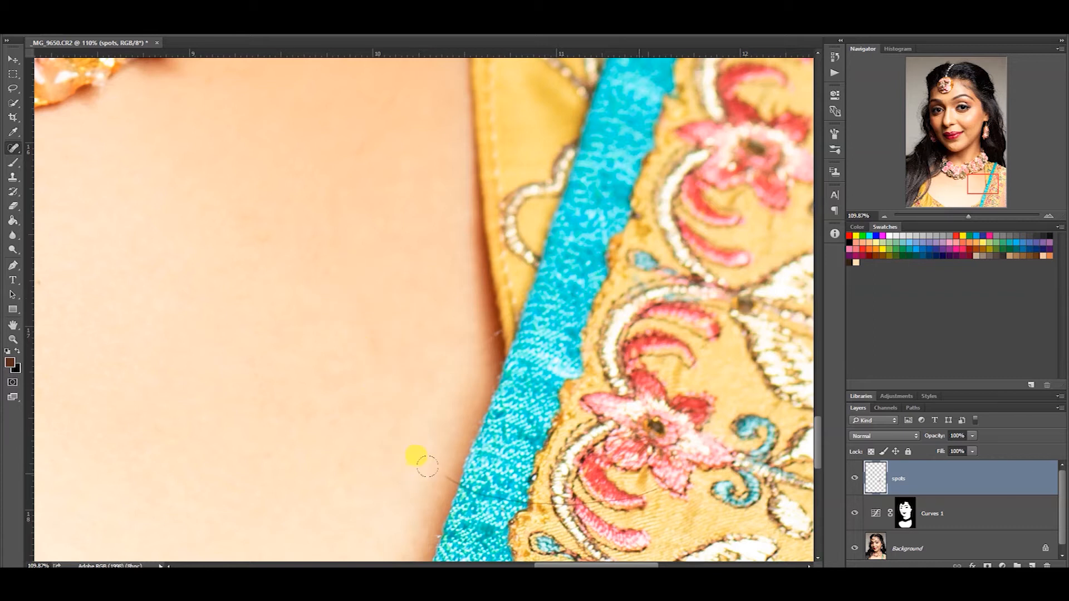
mouse_move(660, 490)
left_mouse_down()
mouse_move(538, 499)
mouse_move(453, 478)
left_mouse_up()
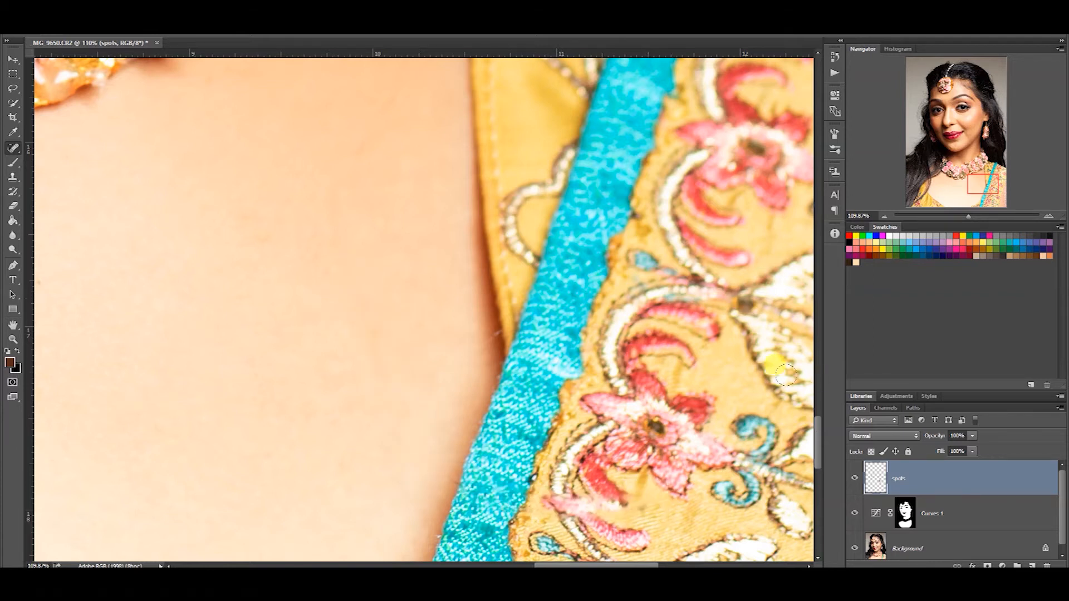
Heal the stray hair along the shadow and gold trim at the necklace's lower edge near the yellow blouse.
left_click_drag(532, 301, 556, 545)
left_click(488, 279)
scroll(399, 233, "up", 3)
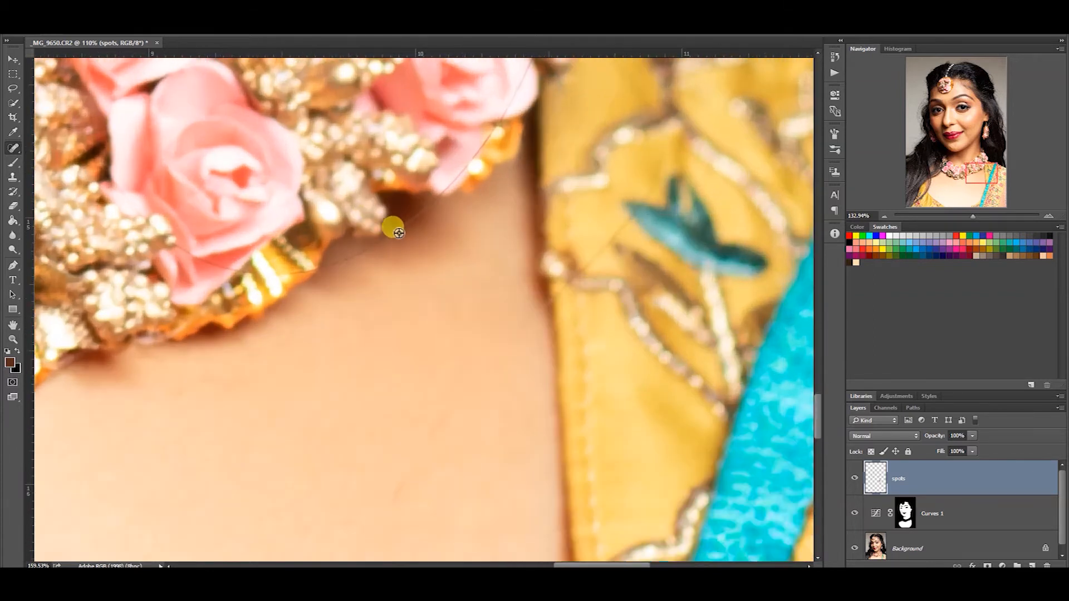
left_click_drag(400, 234, 382, 235)
mouse_move(322, 268)
left_mouse_down()
mouse_move(421, 204)
mouse_move(387, 237)
mouse_move(297, 273)
left_mouse_up()
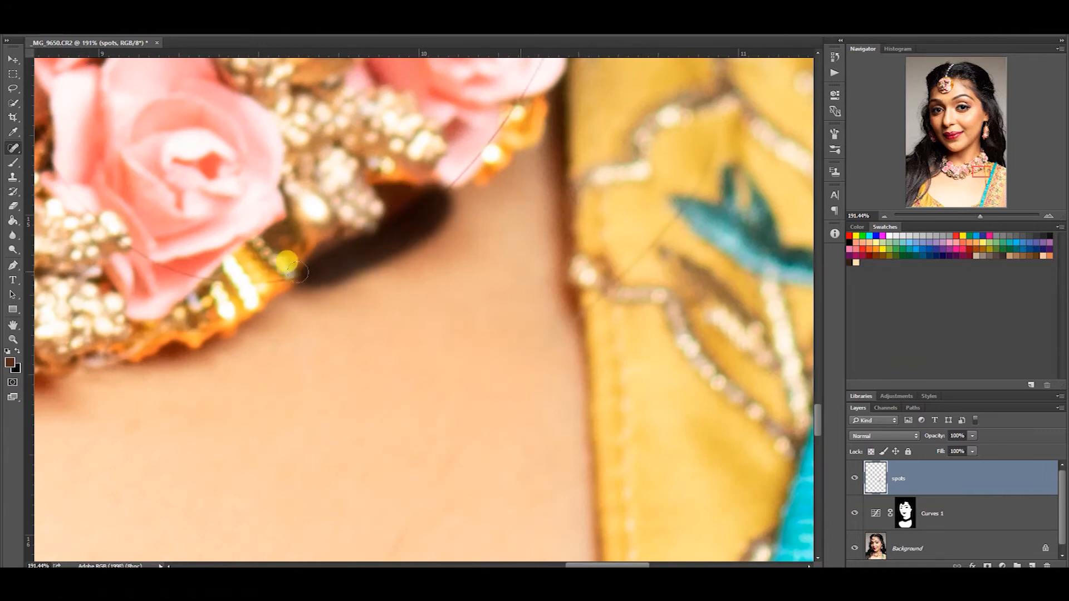
scroll(522, 244, "down", 3)
left_click_drag(511, 181, 513, 178)
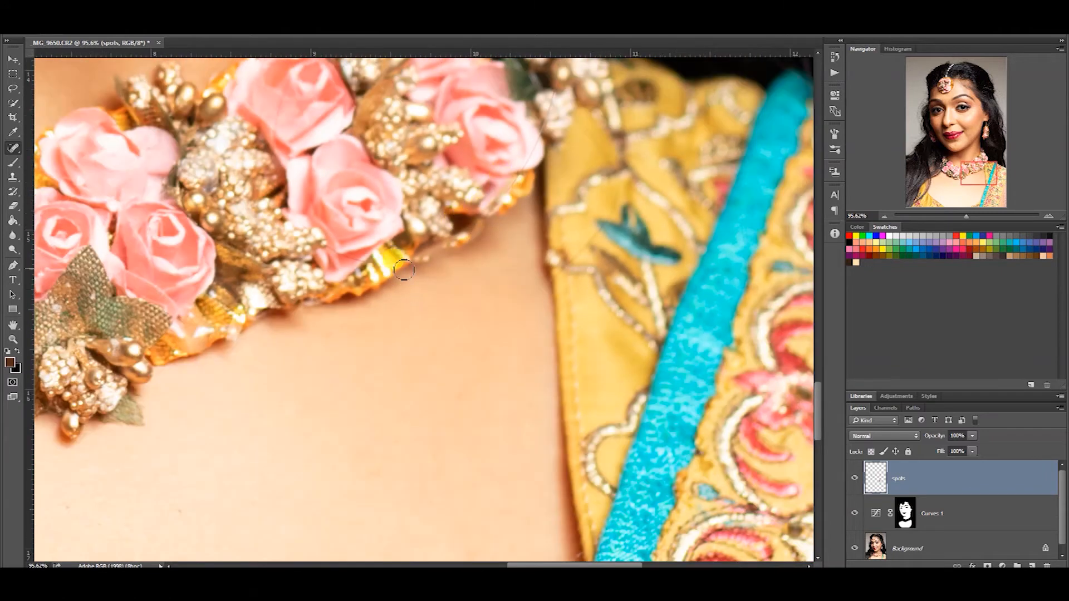
Remove the long crossing stray hairs from the chest between the loose hair lock and the necklace.
scroll(422, 292, "down", 3)
left_click_drag(423, 291, 646, 92)
left_click_drag(365, 201, 472, 221)
scroll(342, 284, "up", 3)
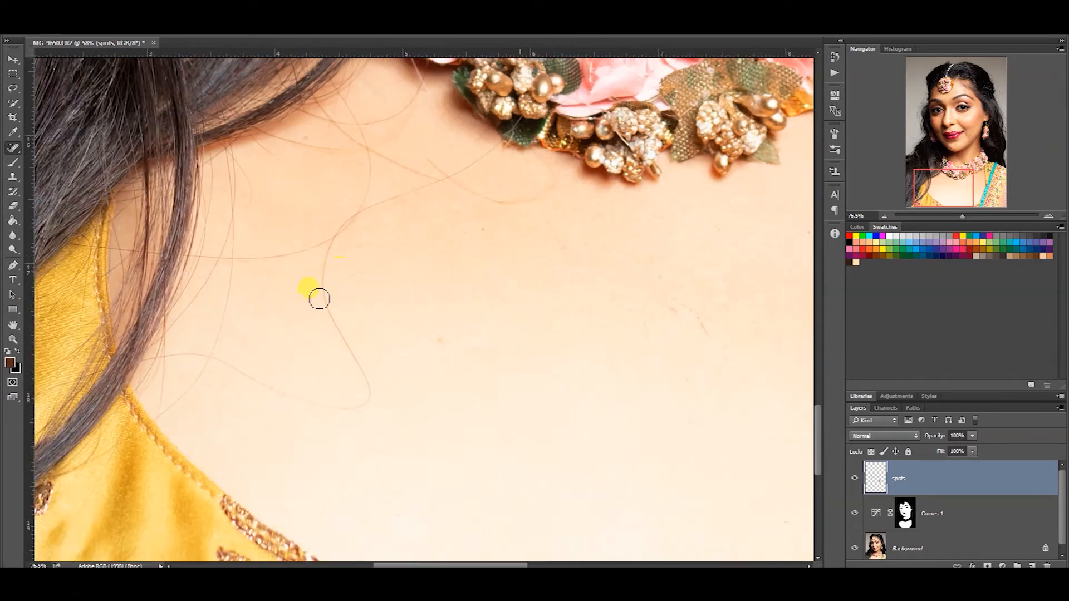
mouse_move(376, 205)
left_mouse_down()
mouse_move(411, 339)
mouse_move(210, 294)
mouse_move(167, 298)
left_mouse_up()
left_click_drag(275, 259, 299, 332)
left_click_drag(377, 436, 277, 379)
left_click_drag(390, 338, 370, 422)
mouse_move(389, 370)
left_mouse_down()
mouse_move(375, 296)
mouse_move(543, 225)
mouse_move(590, 179)
left_mouse_up()
mouse_move(522, 192)
left_mouse_down()
mouse_move(634, 253)
mouse_move(684, 240)
left_mouse_up()
mouse_move(498, 224)
left_mouse_down()
mouse_move(452, 195)
mouse_move(463, 220)
mouse_move(360, 301)
mouse_move(290, 324)
mouse_move(231, 303)
left_mouse_up()
mouse_move(265, 351)
left_mouse_down()
mouse_move(282, 267)
mouse_move(179, 444)
mouse_move(269, 223)
mouse_move(311, 329)
mouse_move(271, 317)
mouse_move(281, 353)
mouse_move(336, 264)
left_mouse_up()
Heal the fine hairs on the chest right beside the loose hair lock with a resized brush.
scroll(286, 270, "up", 3)
mouse_move(329, 311)
left_mouse_down()
mouse_move(251, 358)
mouse_move(222, 440)
left_mouse_up()
right_click(355, 284, "alt")
left_click_drag(329, 298, 223, 456)
left_click(306, 299)
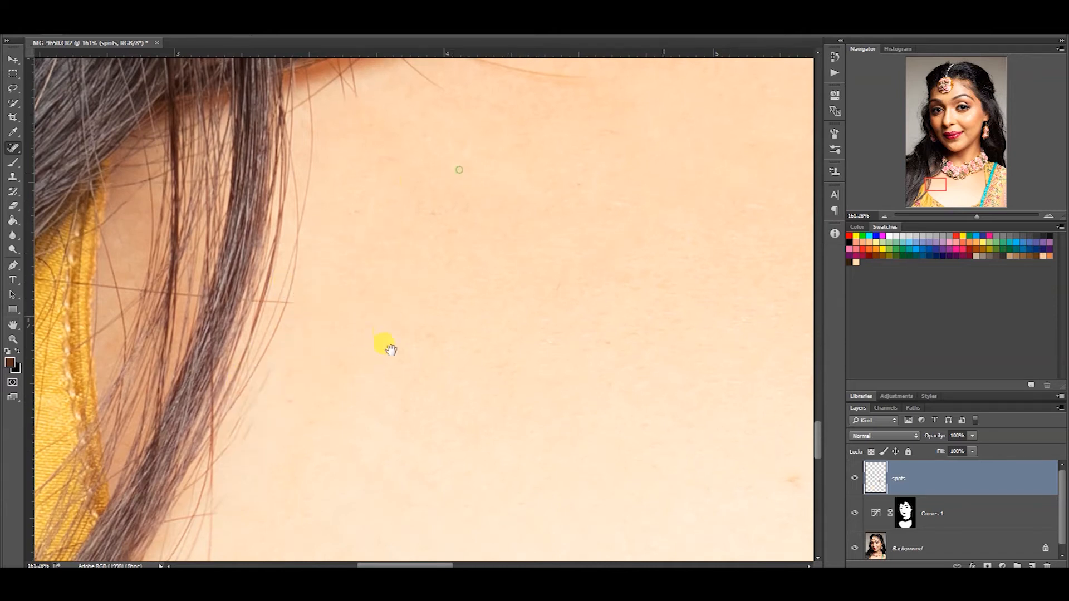
Heal the stray hair ends on the skin between the dark hair and the pink necklace flower.
scroll(390, 349, "up", 3)
mouse_move(364, 303)
left_mouse_down()
mouse_move(522, 307)
mouse_move(495, 291)
left_mouse_up()
mouse_move(562, 317)
left_mouse_down()
mouse_move(503, 221)
mouse_move(511, 318)
left_mouse_up()
mouse_move(551, 279)
left_mouse_down()
mouse_move(660, 178)
mouse_move(612, 245)
mouse_move(543, 286)
left_mouse_up()
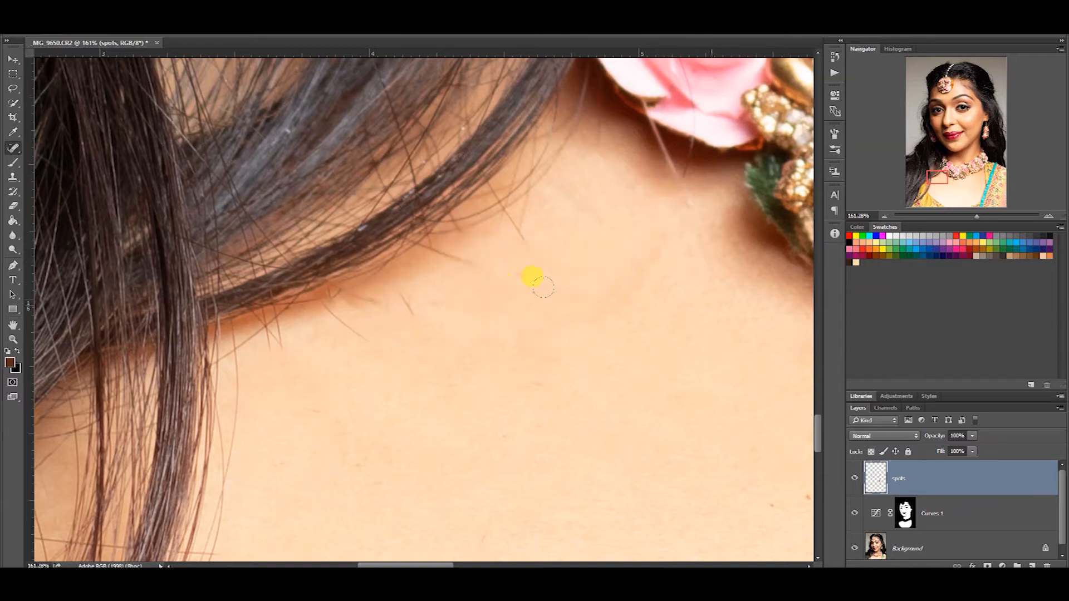
Compare the portrait with and without the spots layer.
scroll(496, 260, "down", 5)
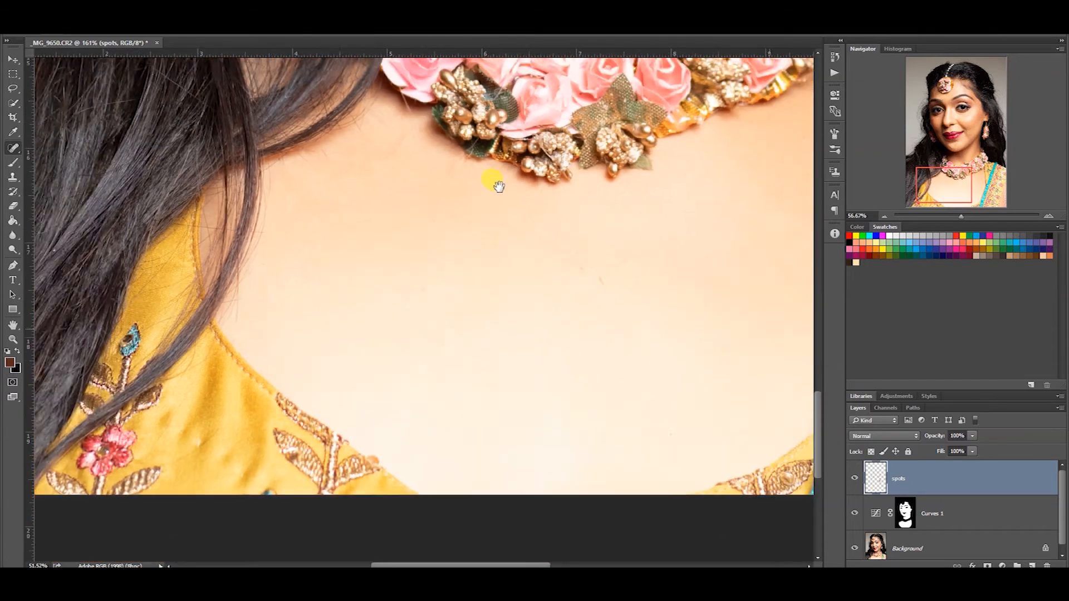
scroll(520, 267, "up", 10)
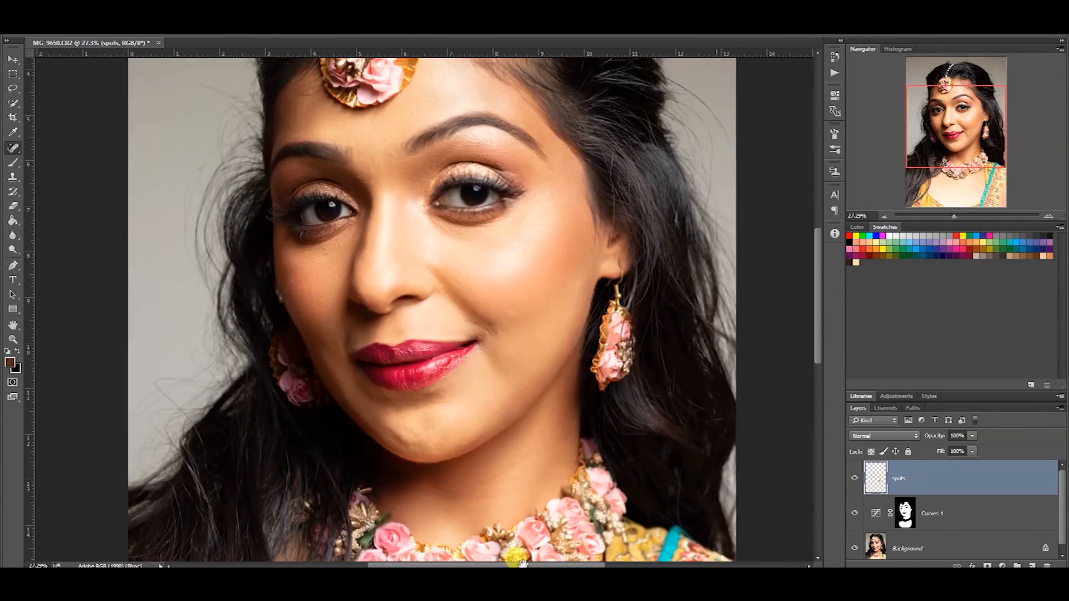
left_click_drag(519, 376, 567, 388)
left_click_drag(441, 332, 424, 236)
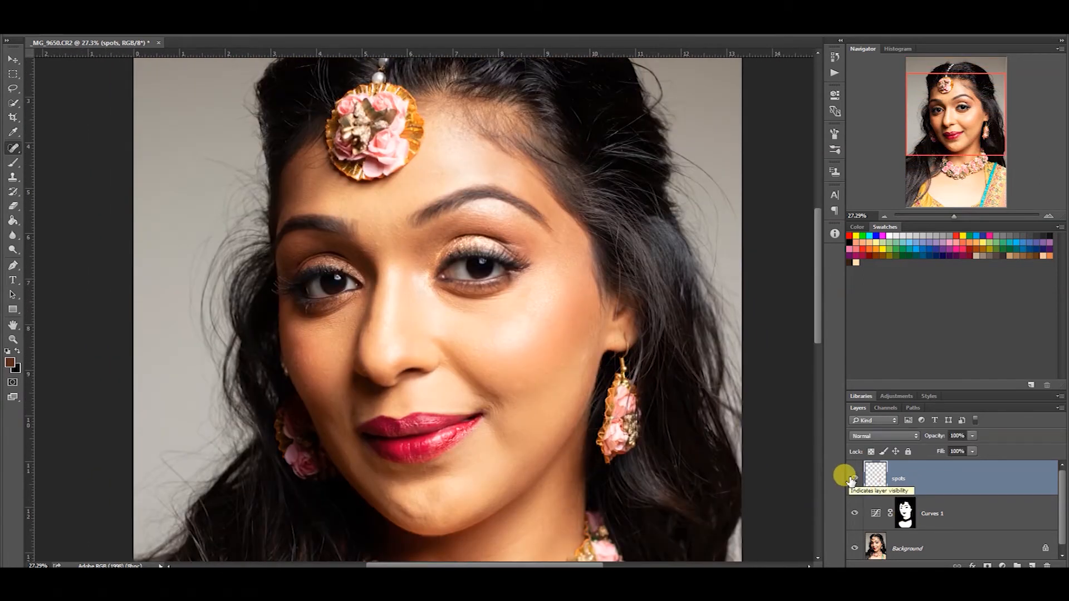
left_click(853, 478)
left_click(853, 478)
Heal the remaining small spots around the arched eyebrow, its brow bone and the temple.
scroll(551, 248, "up", 12)
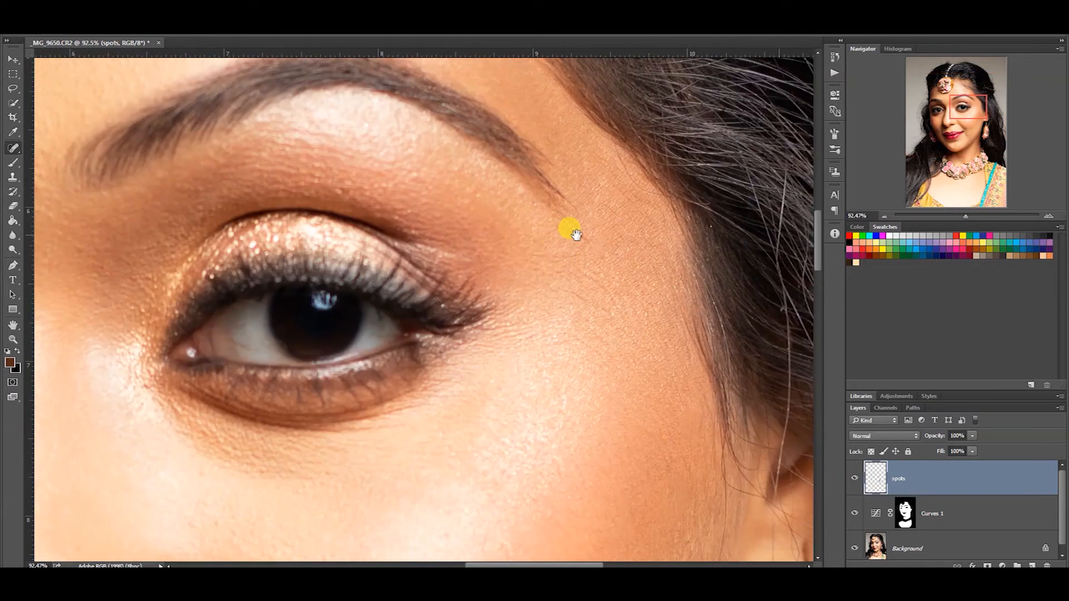
mouse_move(565, 232)
left_mouse_down()
mouse_move(494, 253)
mouse_move(528, 277)
mouse_move(565, 343)
left_mouse_up()
scroll(494, 254, "up", 2)
left_click(443, 201)
left_click_drag(443, 201, 470, 234)
left_click_drag(499, 324, 536, 338)
left_click_drag(558, 150, 601, 191)
scroll(526, 236, "down", 1)
scroll(526, 236, "down", 5)
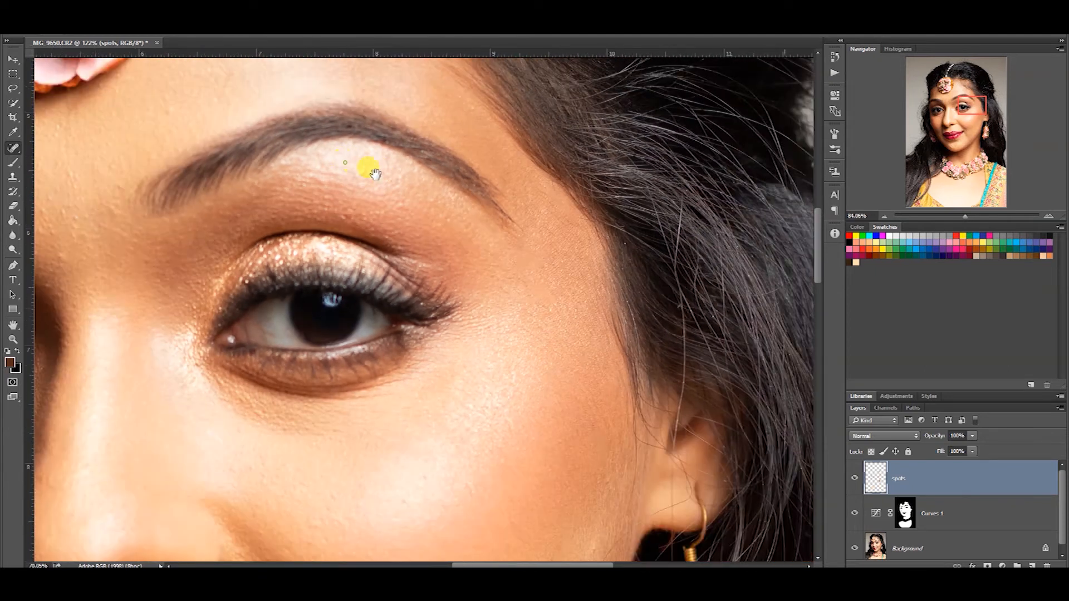
Heal the small spot on the shaded side of the nose on the spots layer.
left_click_drag(344, 268, 461, 299)
mouse_move(273, 426)
left_mouse_down()
mouse_move(295, 303)
mouse_move(279, 222)
mouse_move(423, 138)
left_mouse_up()
scroll(212, 219, "up", 4)
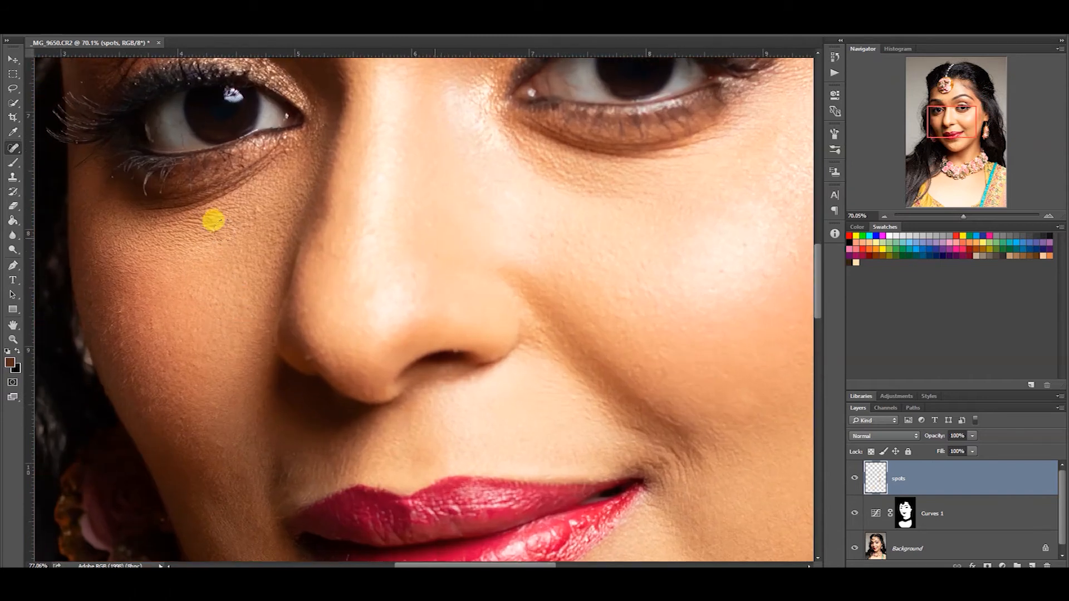
left_click(314, 367)
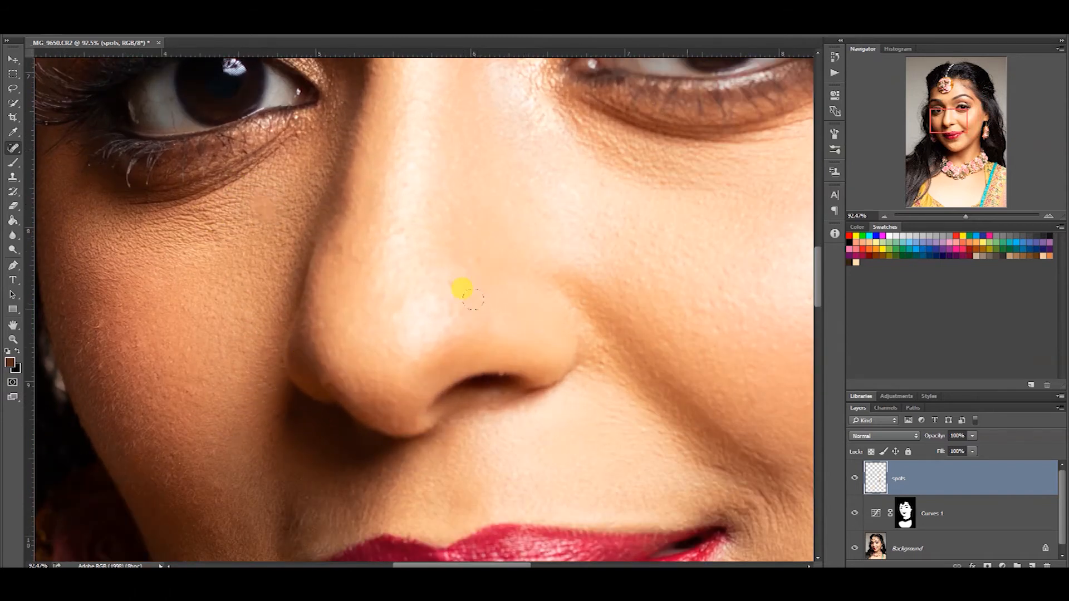
scroll(623, 292, "down", 2)
mouse_move(623, 291)
left_mouse_down()
mouse_move(553, 203)
mouse_move(275, 229)
left_mouse_up()
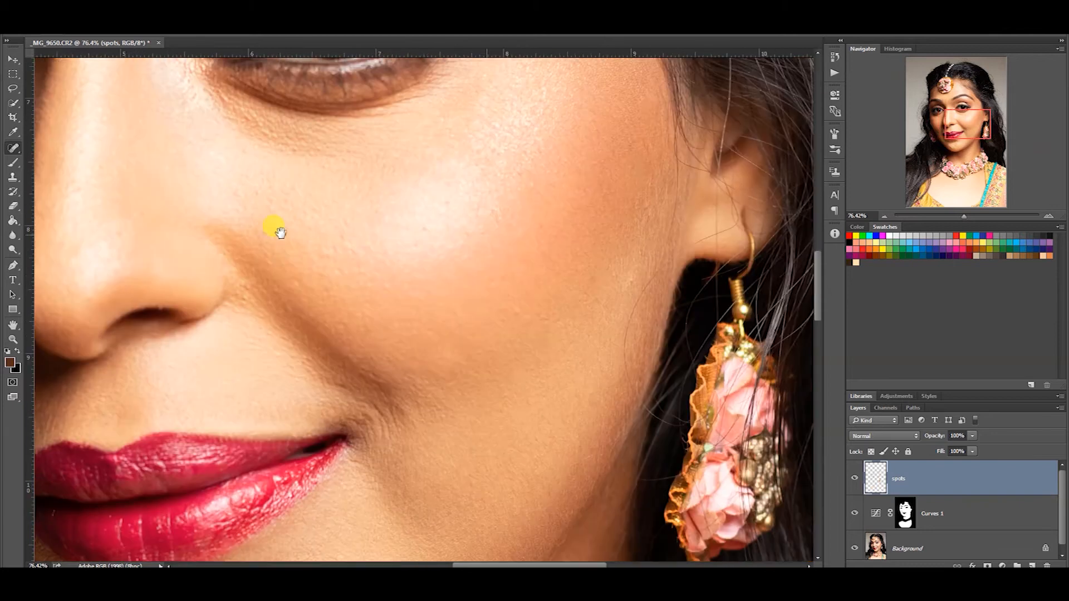
Resize the healing brush and remove the stray hairs and marks along the cheek edge in front of the ear.
scroll(601, 273, "up", 3)
right_click(640, 237, "alt")
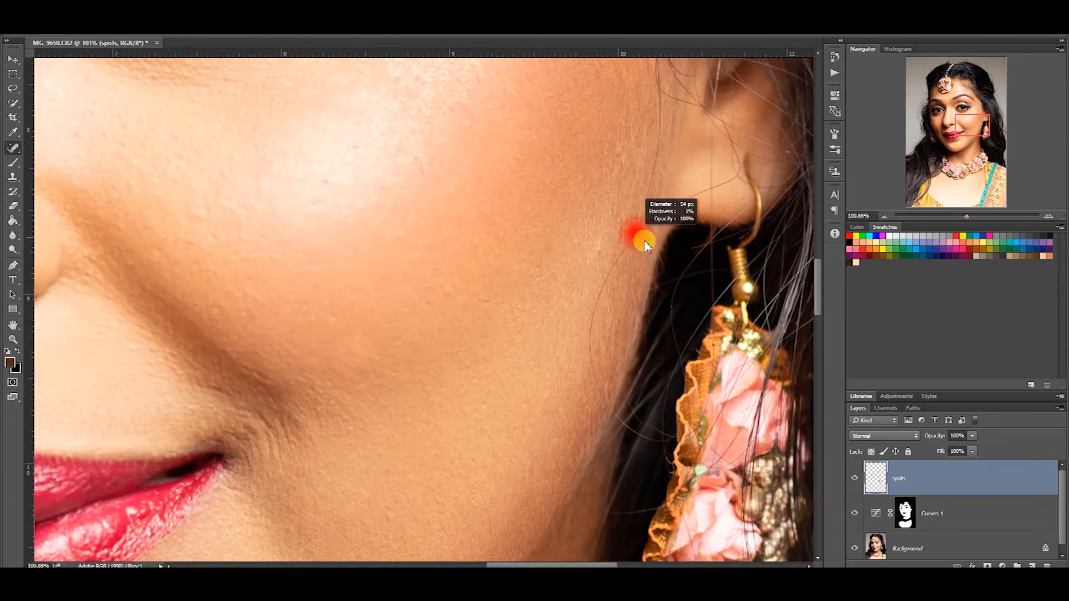
mouse_move(610, 243)
left_mouse_down()
mouse_move(592, 303)
mouse_move(590, 412)
left_mouse_up()
left_click_drag(596, 265, 583, 372)
scroll(594, 361, "down", 3)
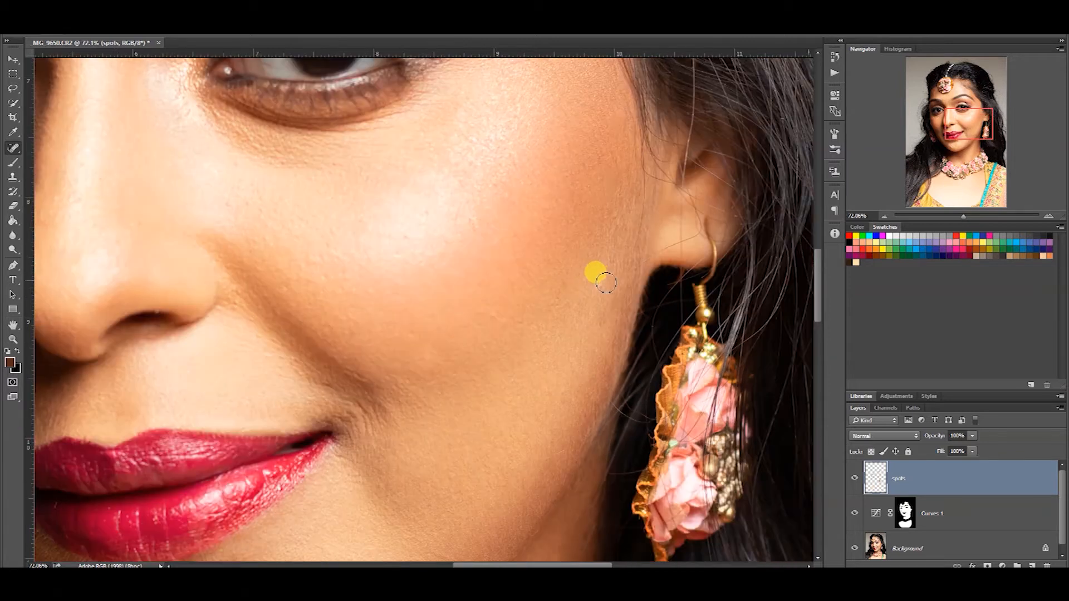
left_click(611, 206)
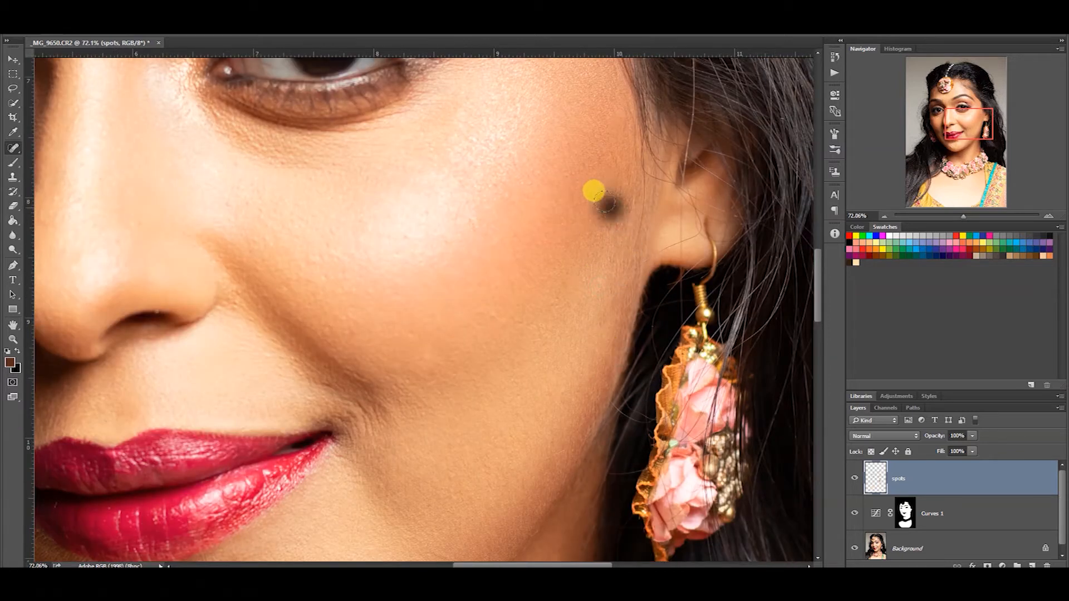
Heal the small bumps and spots between the eyebrows and on the lower forehead.
scroll(596, 285, "down", 3)
left_click_drag(379, 351, 544, 247)
left_click_drag(412, 115, 466, 360)
left_click_drag(483, 252, 552, 370)
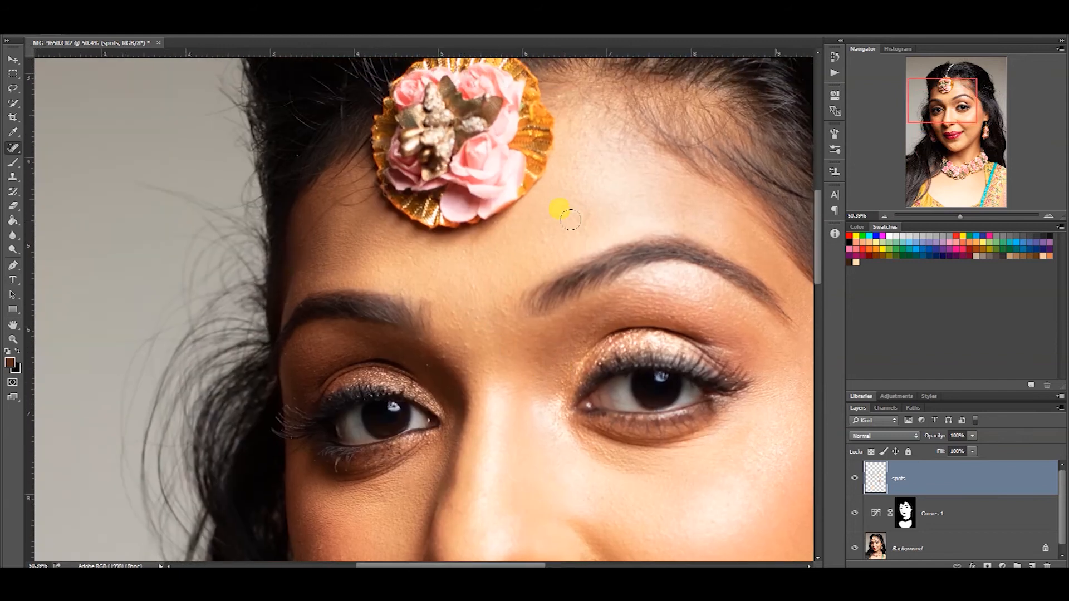
scroll(467, 338, "up", 3)
left_click(468, 352)
left_click(478, 307)
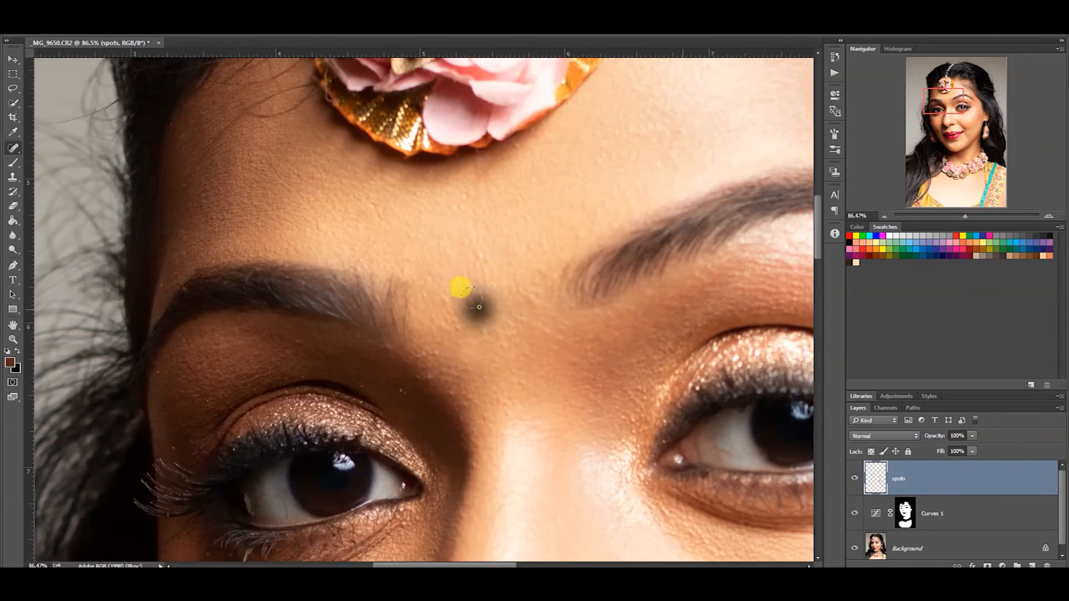
left_click(444, 296)
left_click(487, 270)
left_click(381, 226)
Heal the fine stray hairs on the shaded forehead between the hairline and the flower ornament with a resized brush.
scroll(480, 267, "up", 3)
right_click(535, 343, "alt")
mouse_move(452, 250)
left_mouse_down()
mouse_move(382, 317)
mouse_move(370, 359)
mouse_move(516, 195)
mouse_move(590, 170)
left_mouse_up()
left_click_drag(515, 236, 604, 194)
left_click_drag(519, 202, 598, 190)
mouse_move(602, 192)
left_mouse_down()
mouse_move(559, 217)
mouse_move(602, 193)
left_mouse_up()
mouse_move(453, 166)
left_mouse_down()
mouse_move(588, 128)
mouse_move(507, 166)
mouse_move(554, 153)
left_mouse_up()
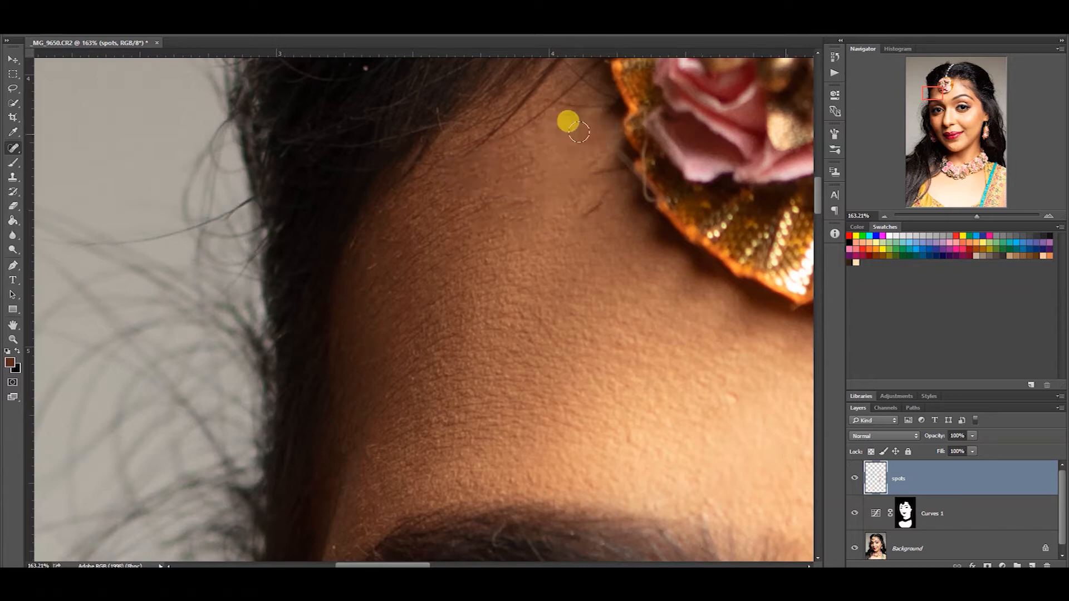
mouse_move(564, 218)
left_mouse_down()
mouse_move(601, 187)
mouse_move(368, 145)
left_mouse_up()
scroll(592, 203, "down", 6)
left_click_drag(724, 166, 532, 302)
scroll(501, 190, "down", 4)
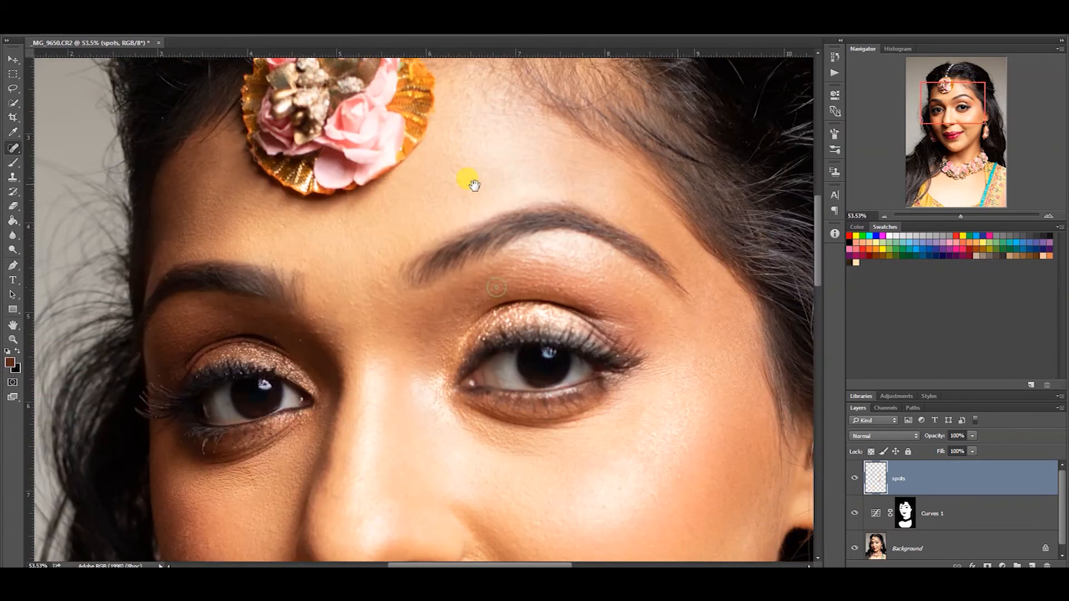
key("ctrl+0")
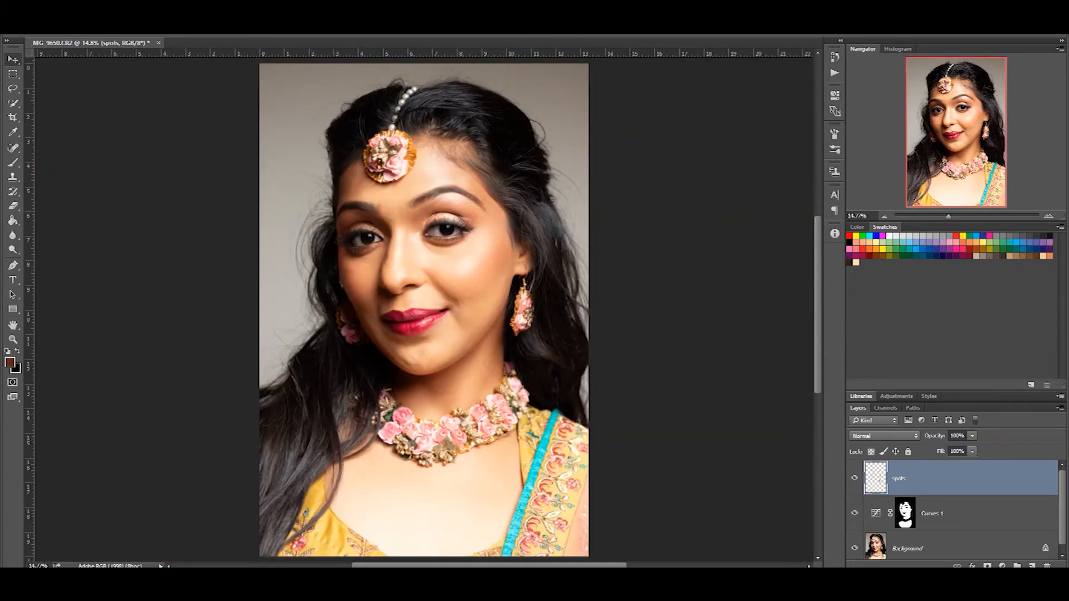
Stamp all visible layers into a new layer named "low frequenct" and duplicate it as "high frequenct copy".
key("ctrl+shift+alt+e")
left_click(903, 479)
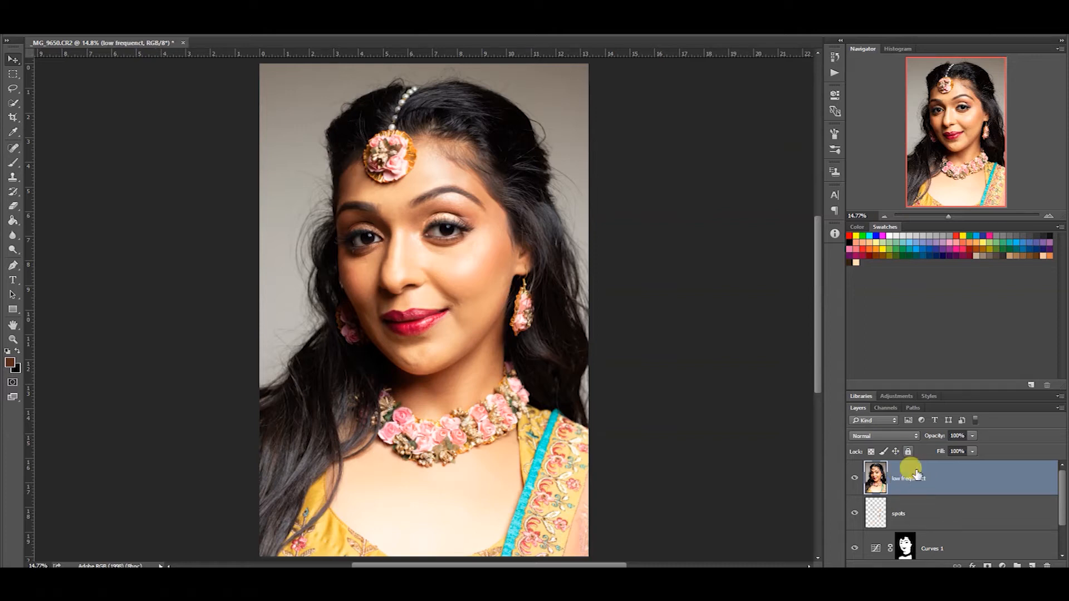
key("ctrl+j")
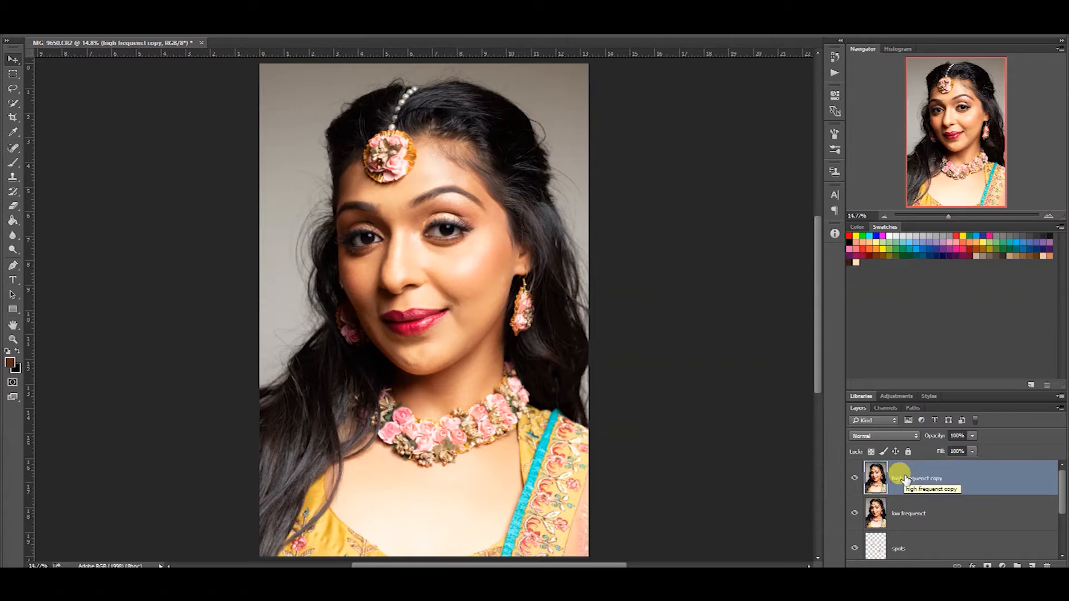
Hide the high frequenct copy layer and start a Gaussian Blur on the low frequenct layer at 0.1 pixels.
left_click(896, 517)
left_click(178, 28)
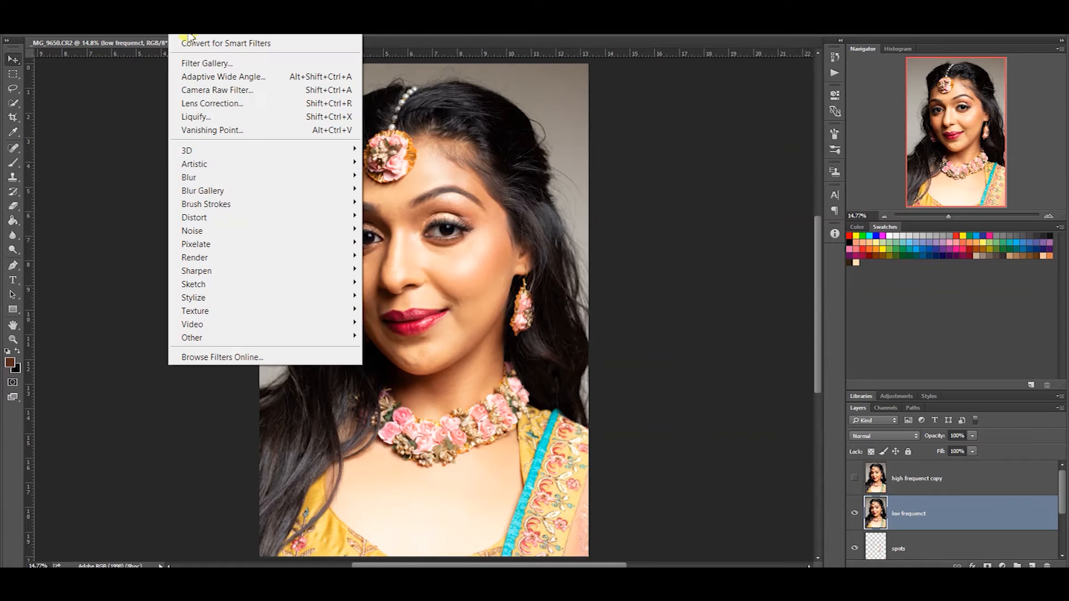
mouse_move(334, 174)
left_click(402, 230)
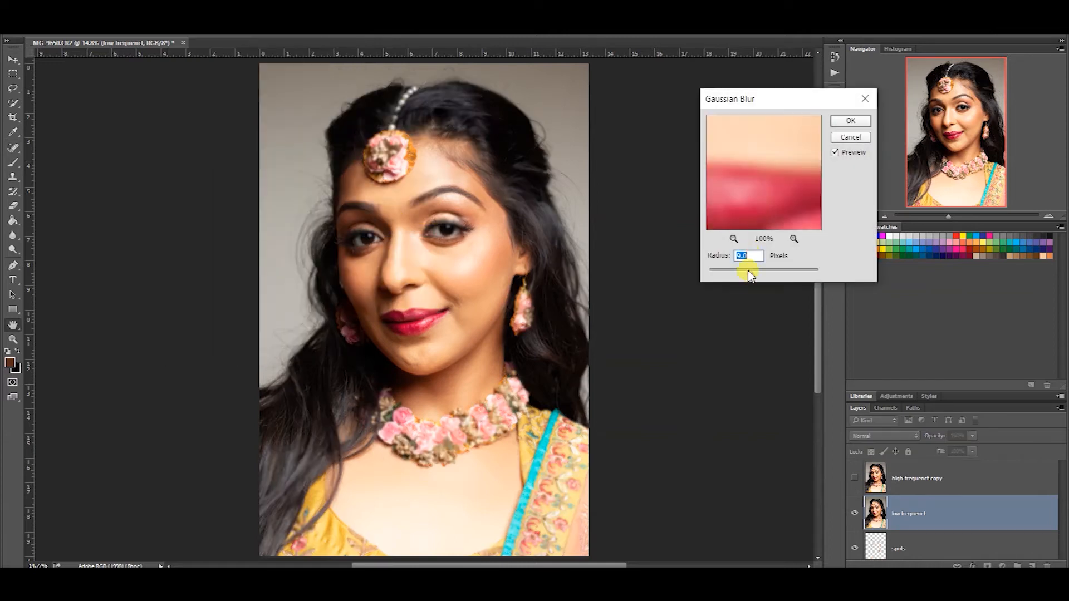
left_click_drag(731, 277, 709, 272)
Check the skin texture under the eye up close and apply the Gaussian Blur with a radius of about 6 pixels.
left_click(423, 181, "ctrl")
left_click(442, 182, "ctrl")
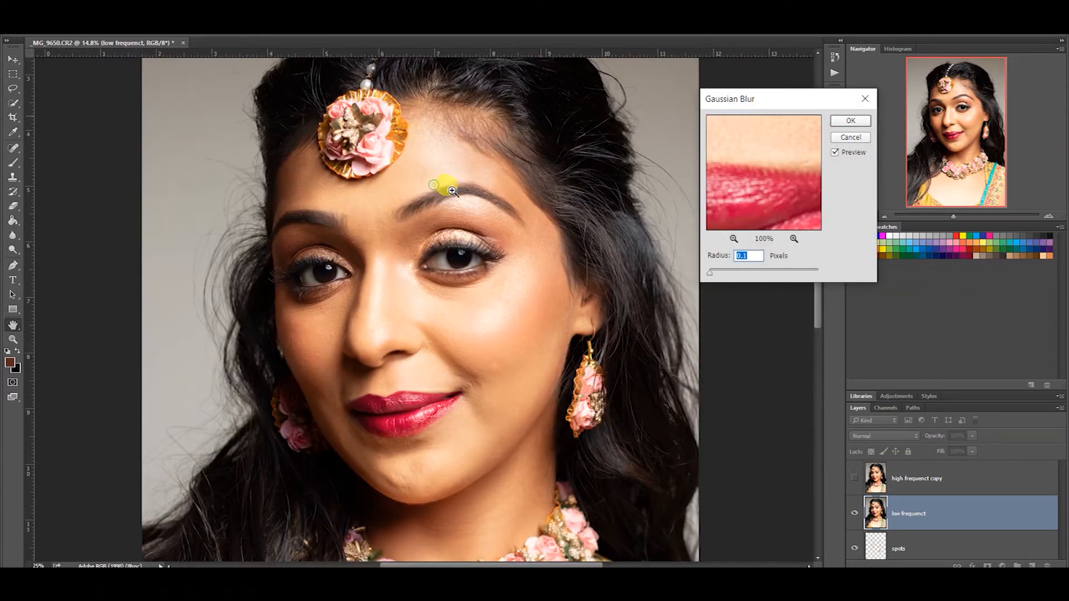
left_click(473, 279, "ctrl")
left_click(483, 414, "ctrl")
left_click(490, 422, "ctrl")
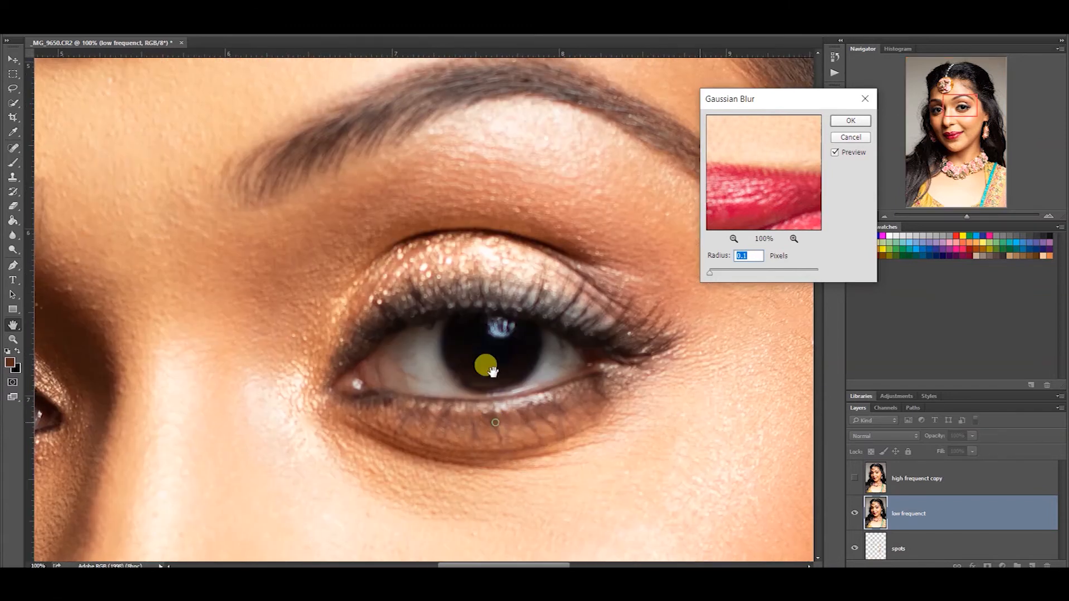
left_click(484, 361, "ctrl")
left_click_drag(364, 317, 677, 206)
left_click_drag(334, 331, 536, 283)
left_click(346, 283, "ctrl")
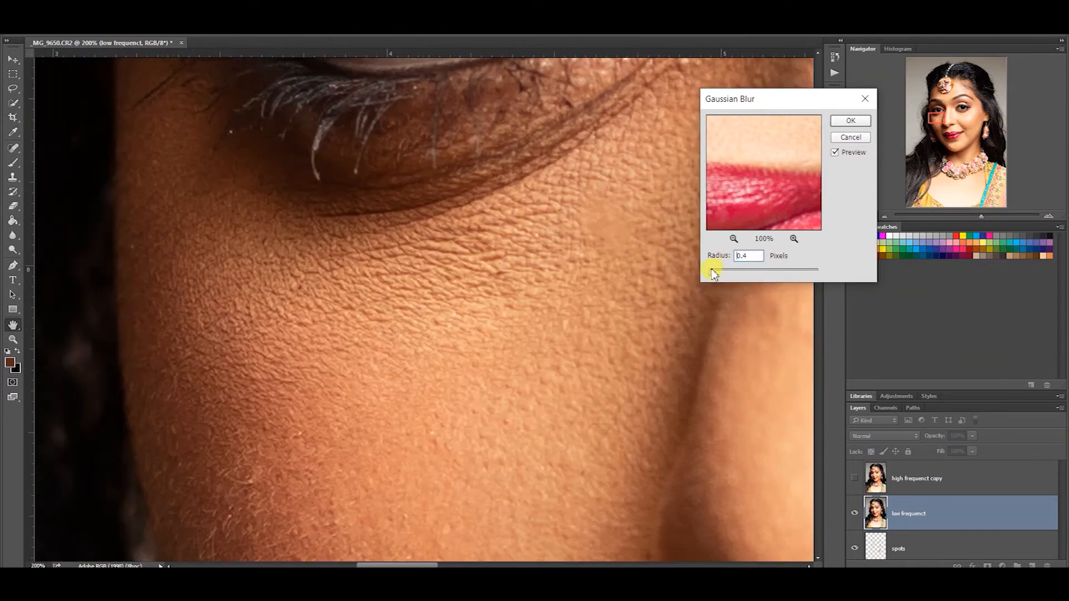
left_click(726, 272)
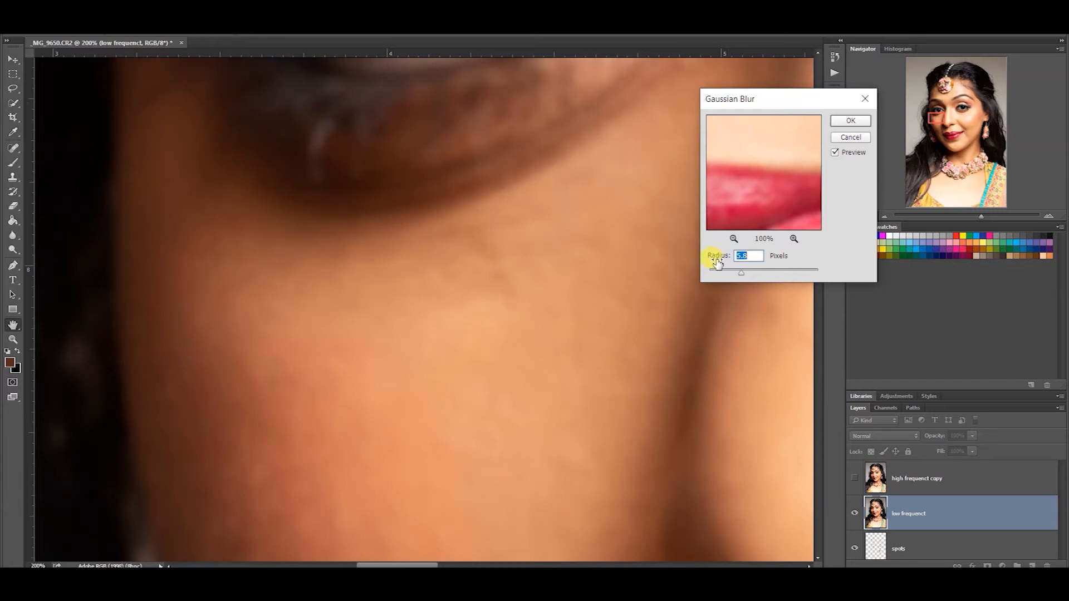
left_click(838, 121)
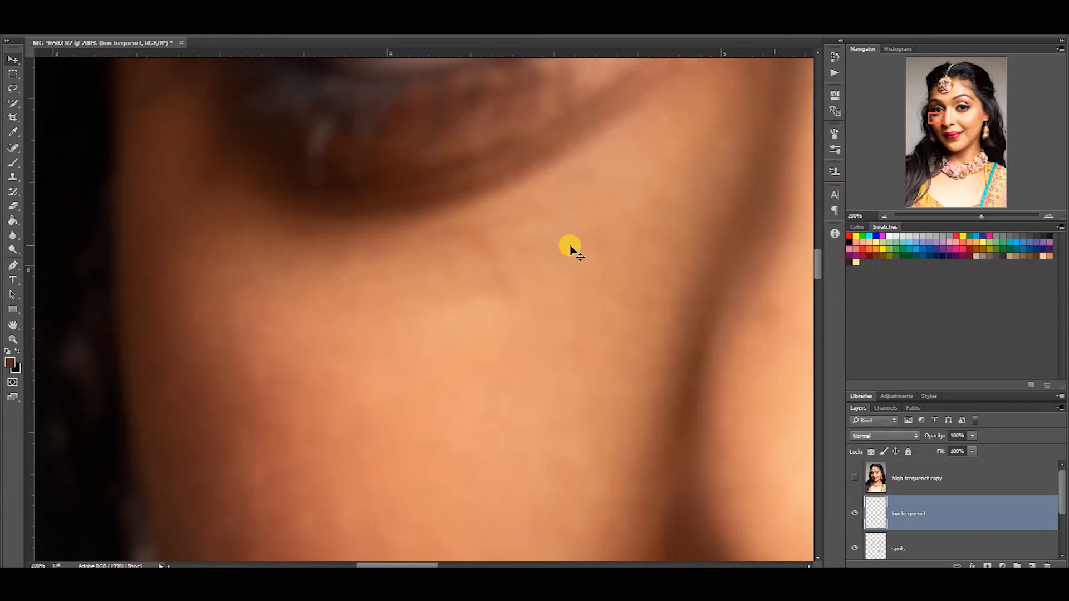
key("ctrl+0")
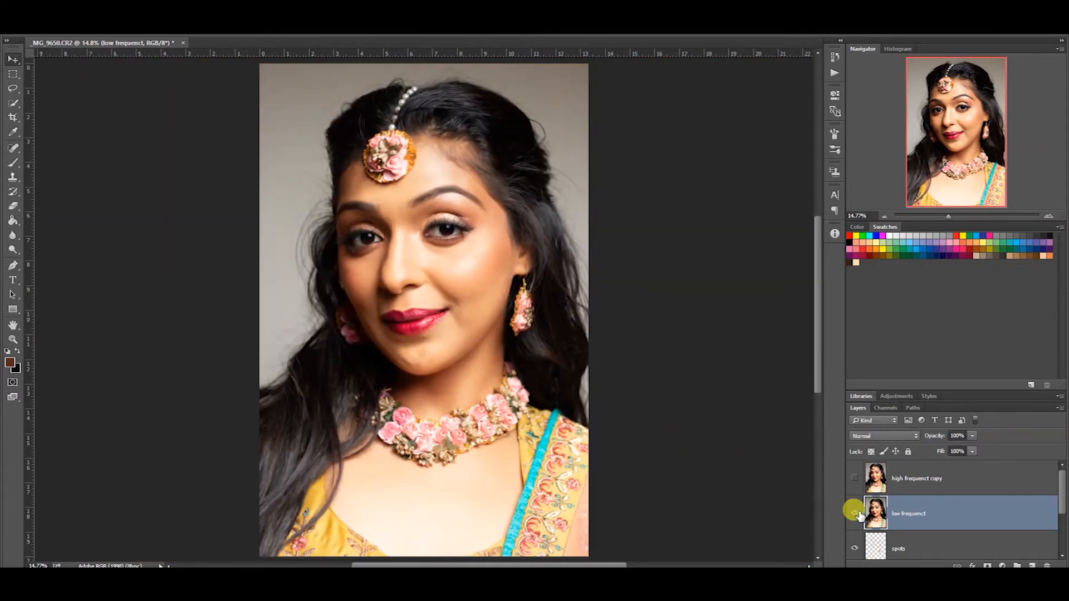
Try Apply Image on the low frequenct layer with itself as source, Subtract blending, scale 2 and offset 128.
left_click(75, 29)
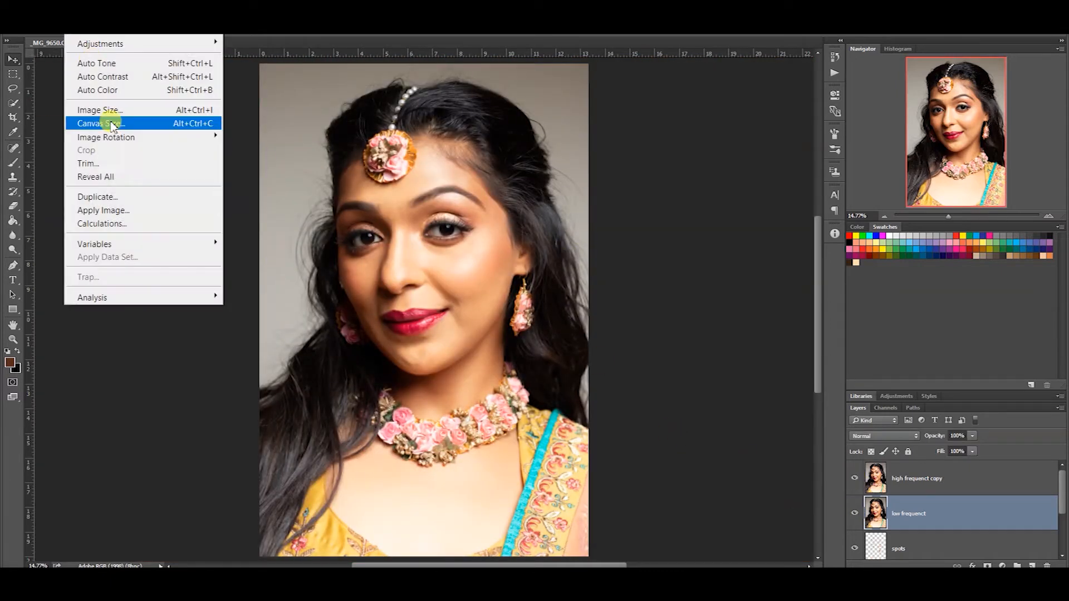
left_click(123, 210)
left_click(559, 192)
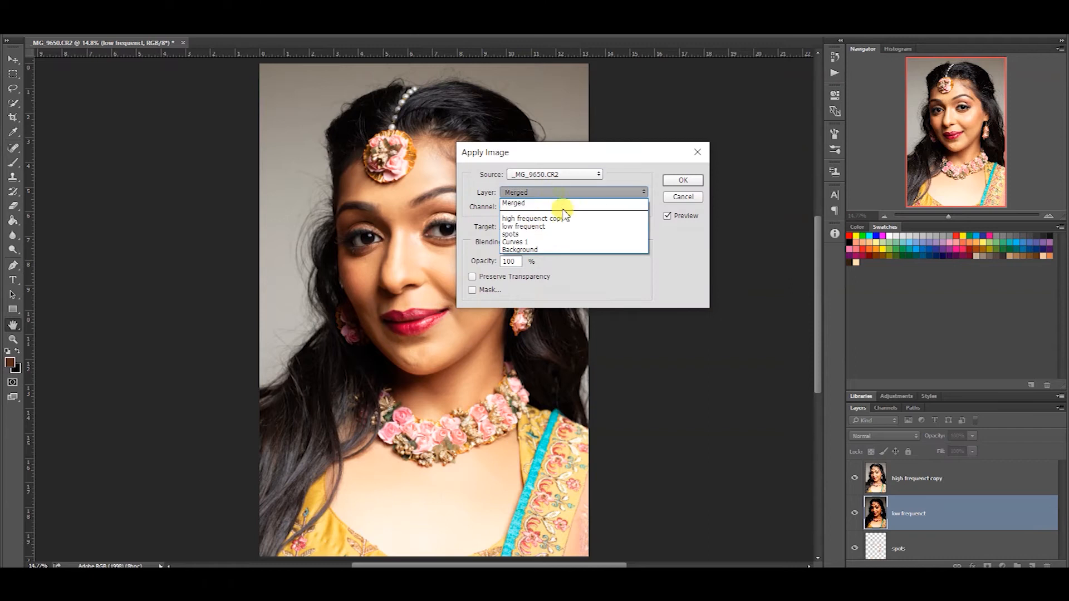
left_click(526, 226)
left_click(532, 241)
left_click(538, 427)
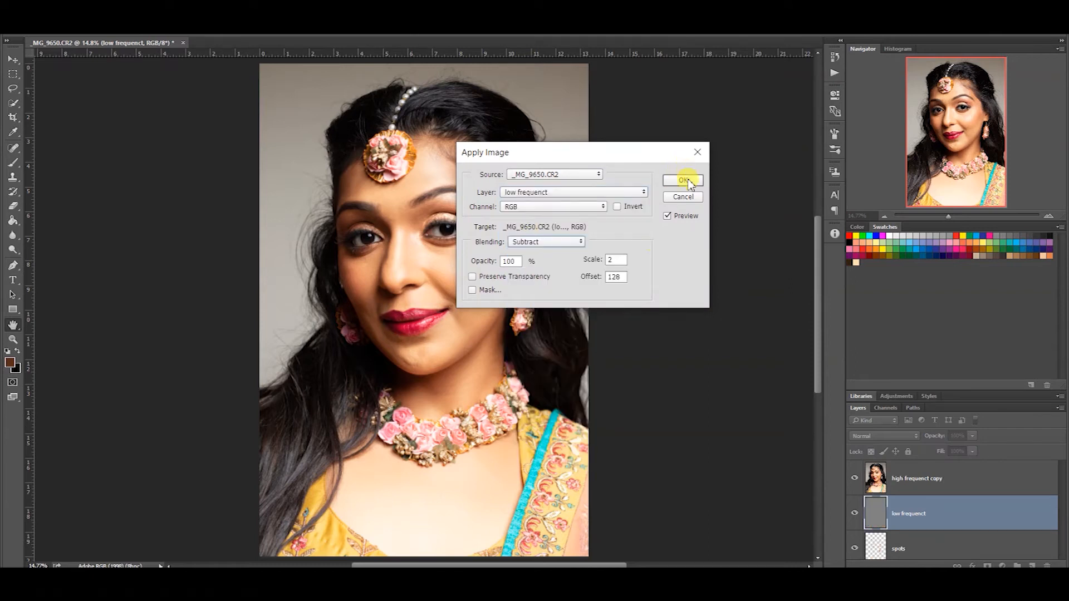
left_click(685, 180)
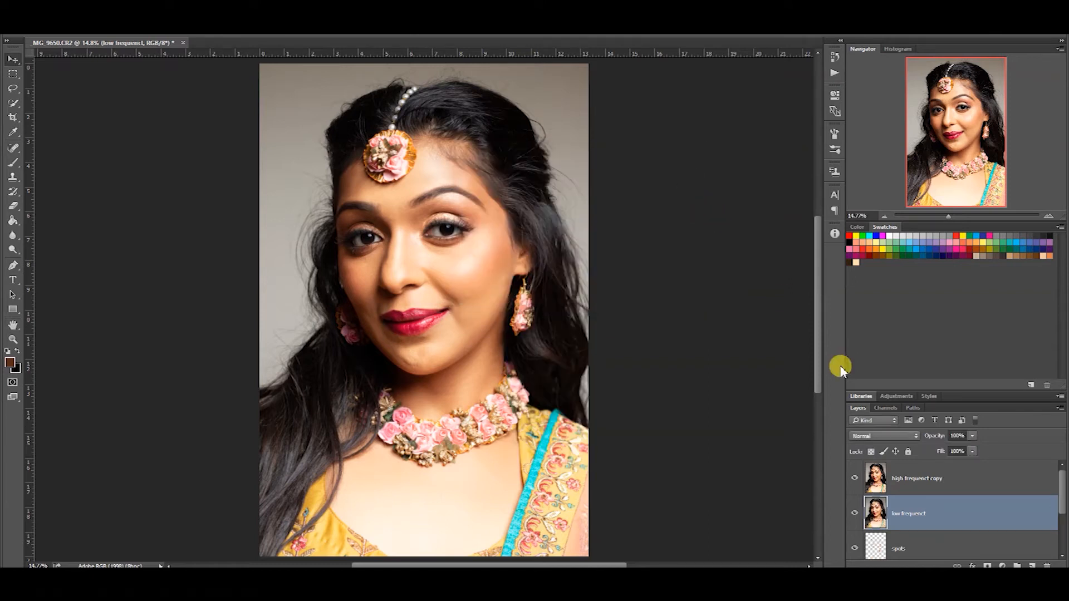
Apply the low frequenct layer to high frequenct copy using Subtract, scale 2 and offset 128, and set its blend mode to Linear Light.
left_click(925, 479)
left_click(936, 513)
left_click(928, 480)
left_click(75, 28)
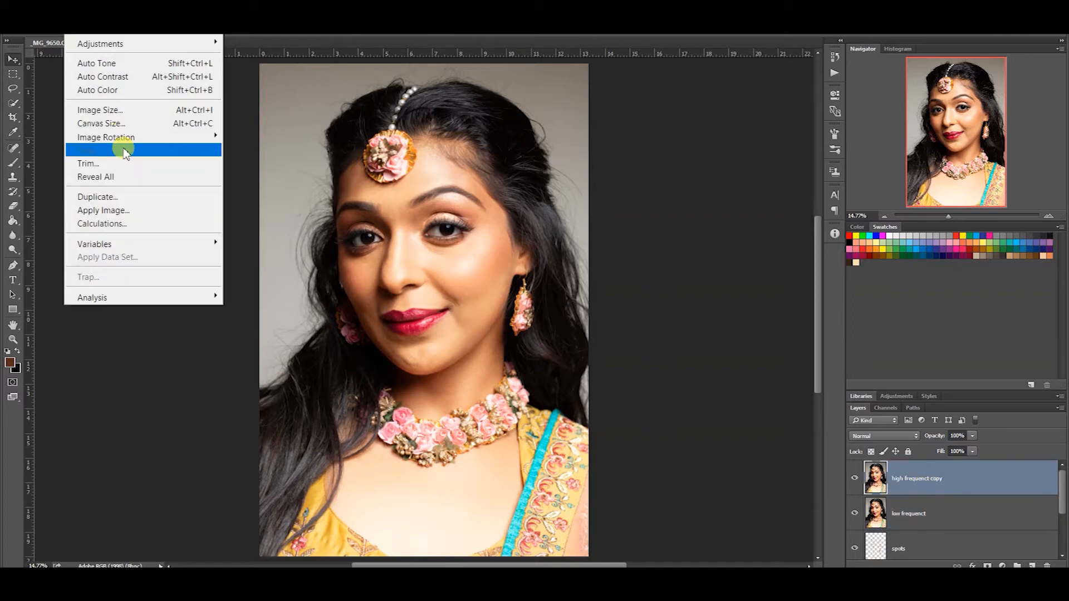
left_click(129, 210)
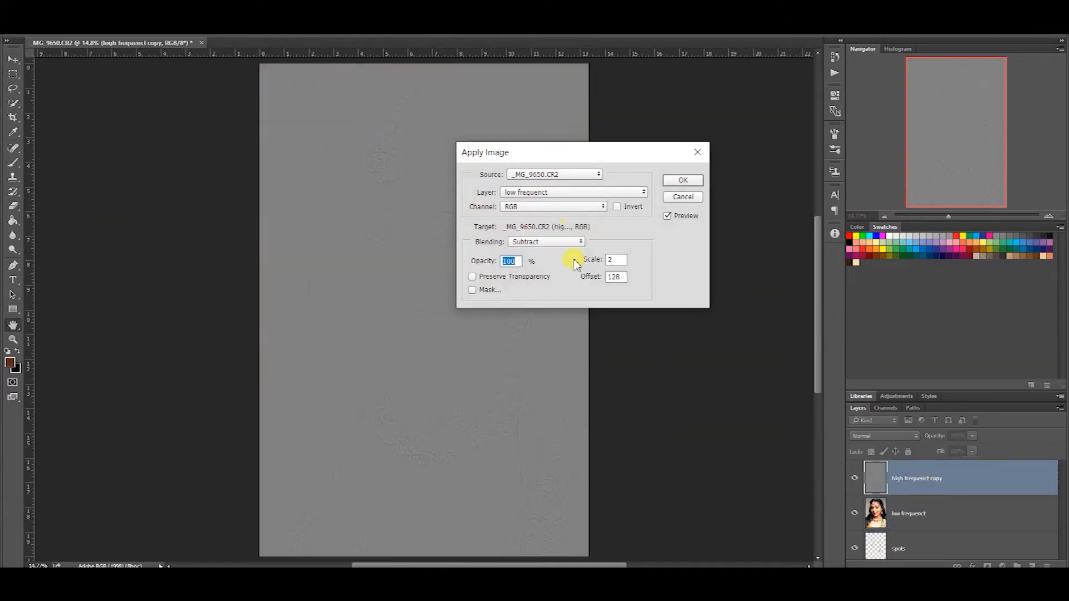
left_click(683, 180)
left_click(883, 436)
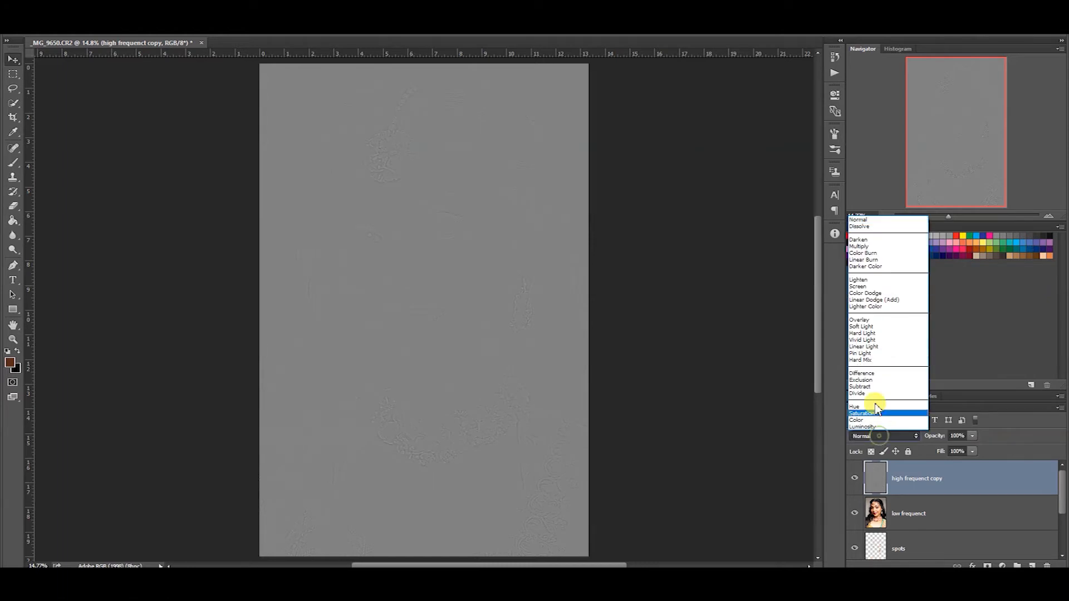
left_click(862, 345)
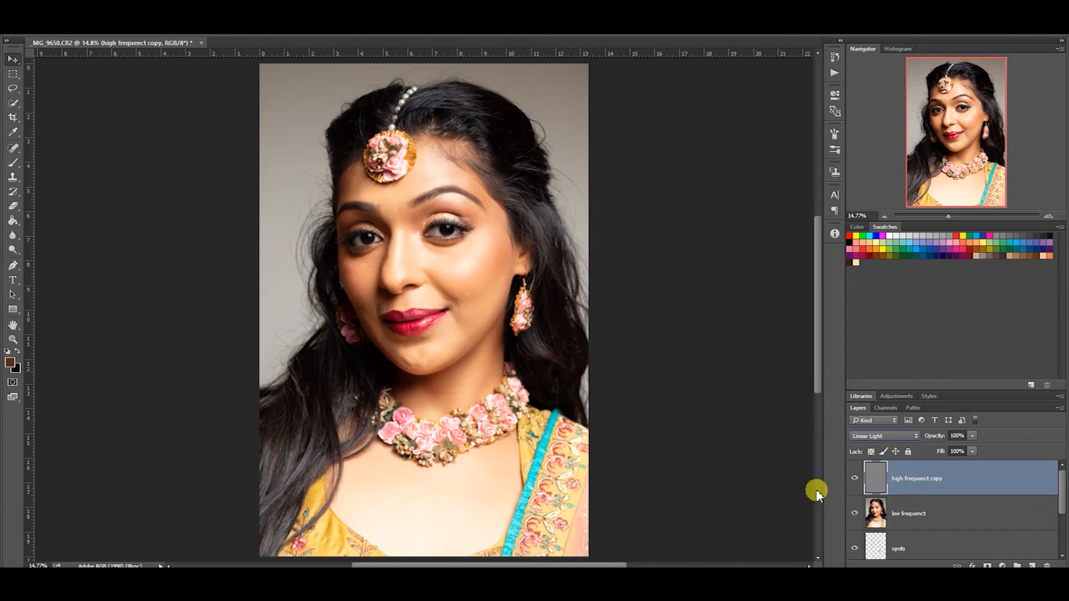
Hide the high frequenct copy layer and smooth the forehead skin above the arched eyebrow on the low frequenct layer with the Mixer Brush.
left_click(912, 515)
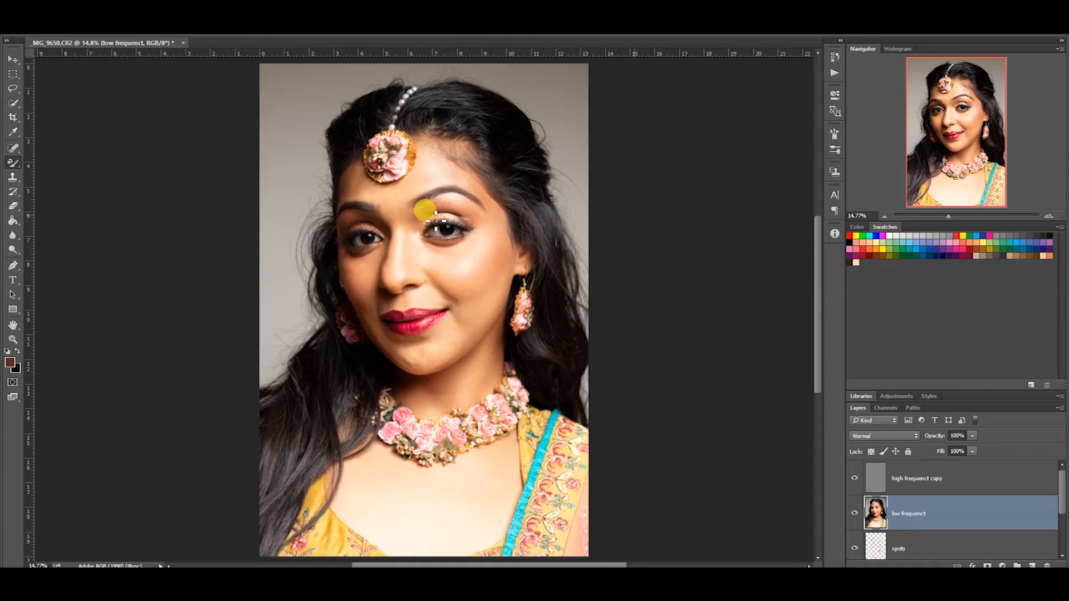
scroll(439, 218, "up", 5)
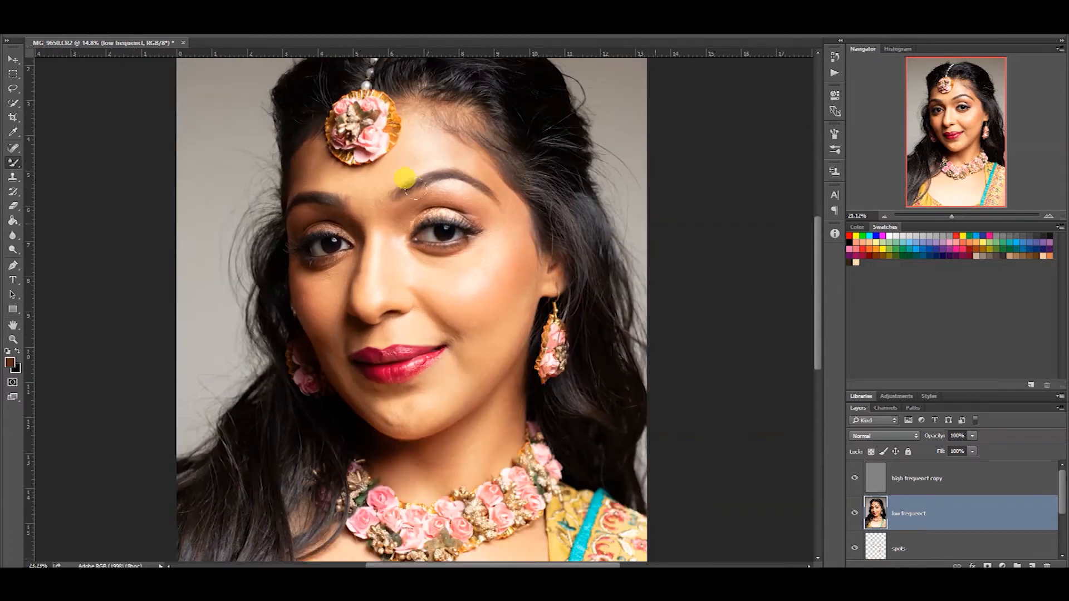
left_click(855, 478)
scroll(429, 215, "up", 5)
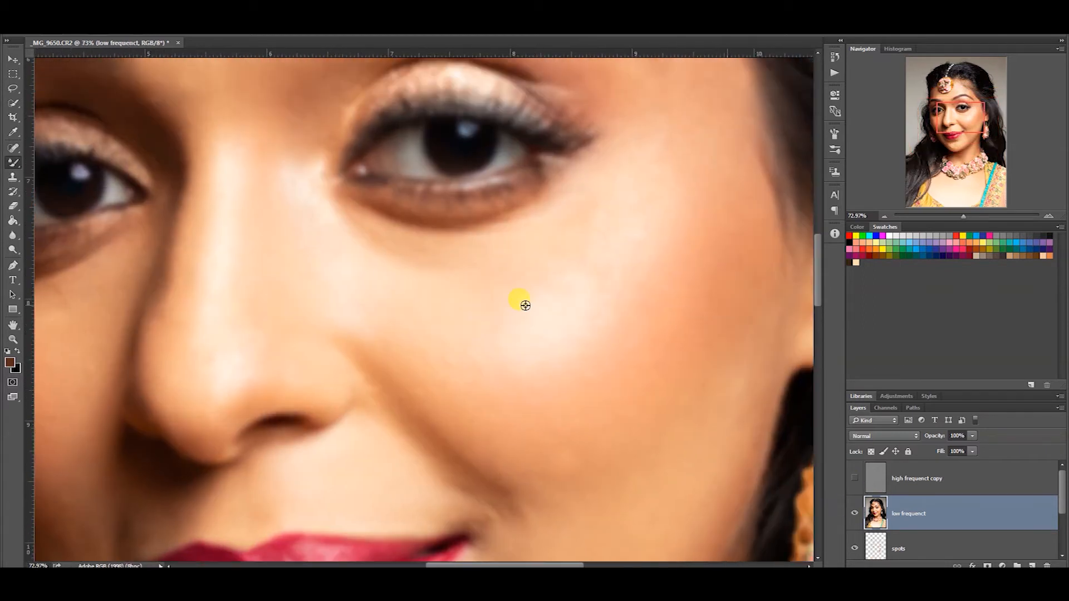
mouse_move(525, 305)
left_mouse_down()
mouse_move(436, 283)
mouse_move(440, 260)
mouse_move(470, 413)
mouse_move(524, 492)
left_mouse_up()
mouse_move(363, 244)
left_mouse_down()
mouse_move(357, 306)
mouse_move(306, 430)
left_mouse_up()
mouse_move(433, 292)
left_mouse_down()
mouse_move(388, 283)
mouse_move(353, 251)
left_mouse_up()
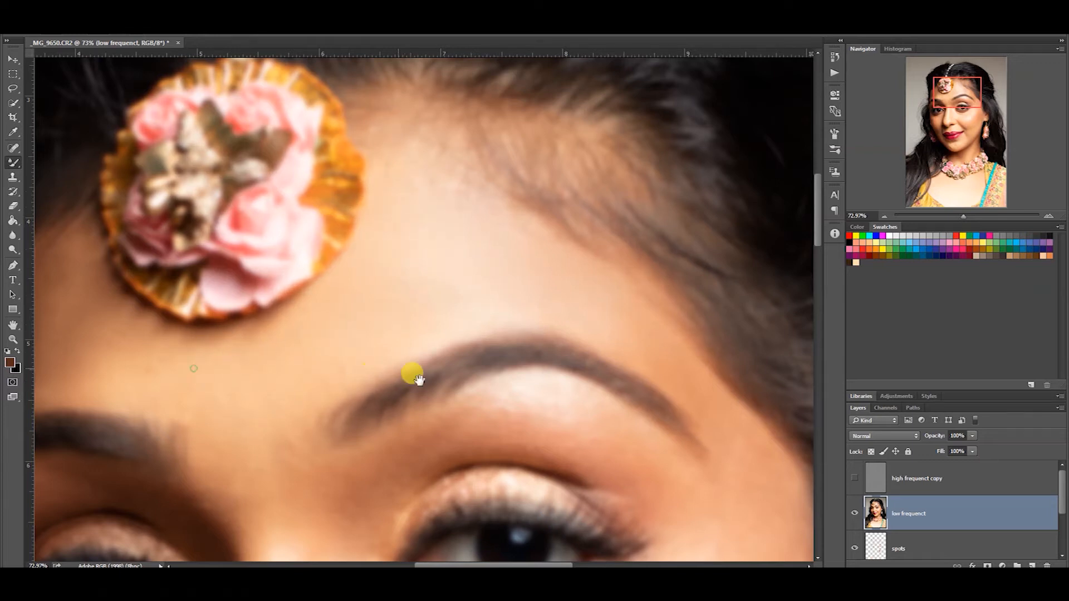
Smooth the forehead beneath the flower ornament and the skin between the eyebrows on the low frequenct layer with the Mixer Brush.
left_click_drag(419, 380, 683, 391)
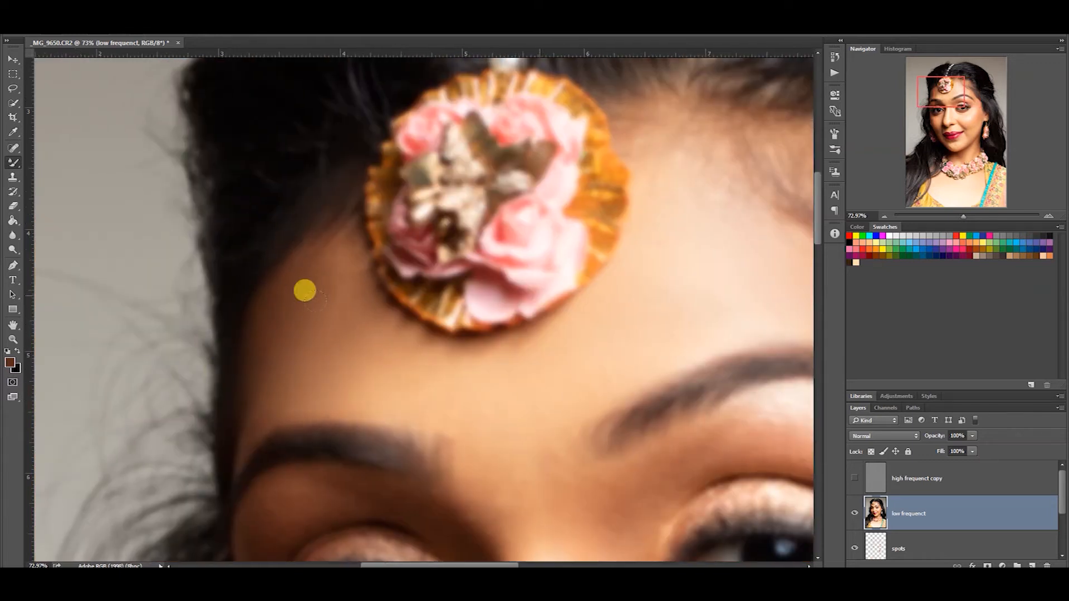
left_click_drag(370, 293, 275, 193)
left_click_drag(436, 391, 425, 355)
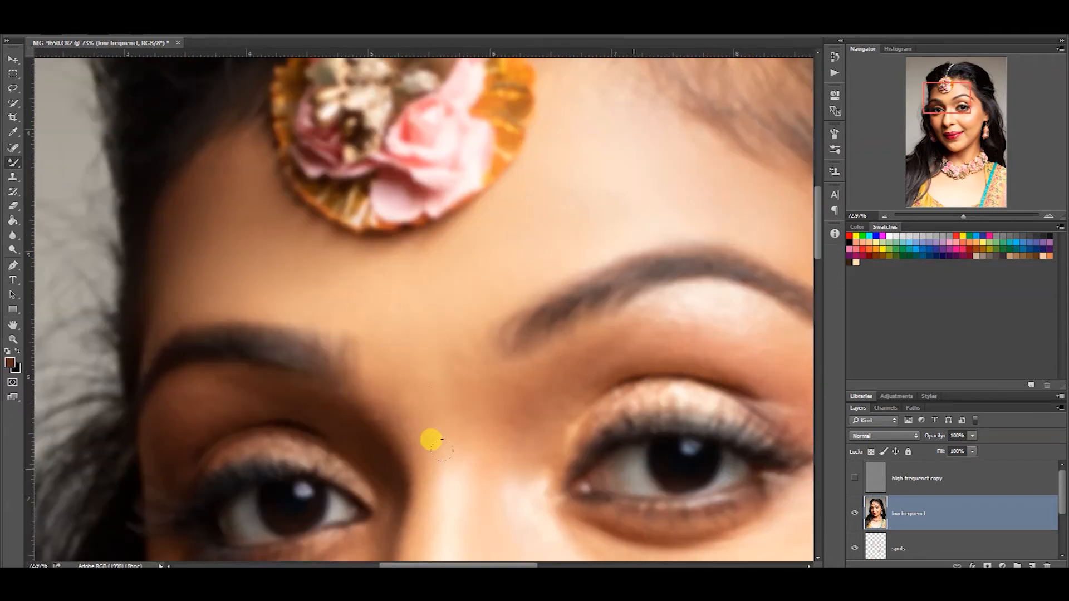
left_click_drag(430, 419, 397, 284)
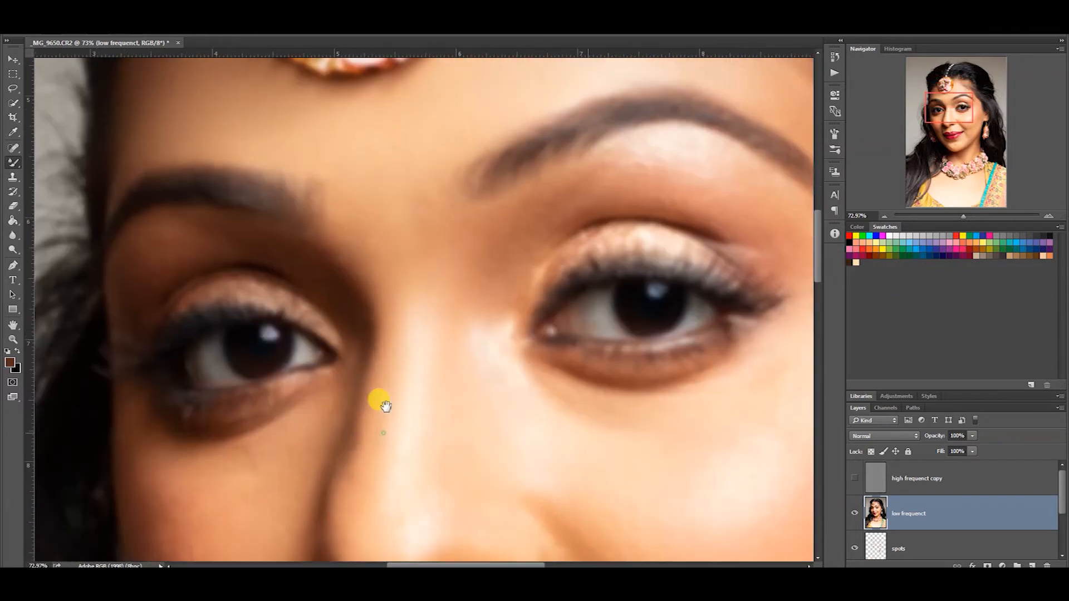
Blend the skin along the nose and across the brightly lit cheek below the eye with the Mixer Brush.
left_click_drag(382, 404, 344, 259)
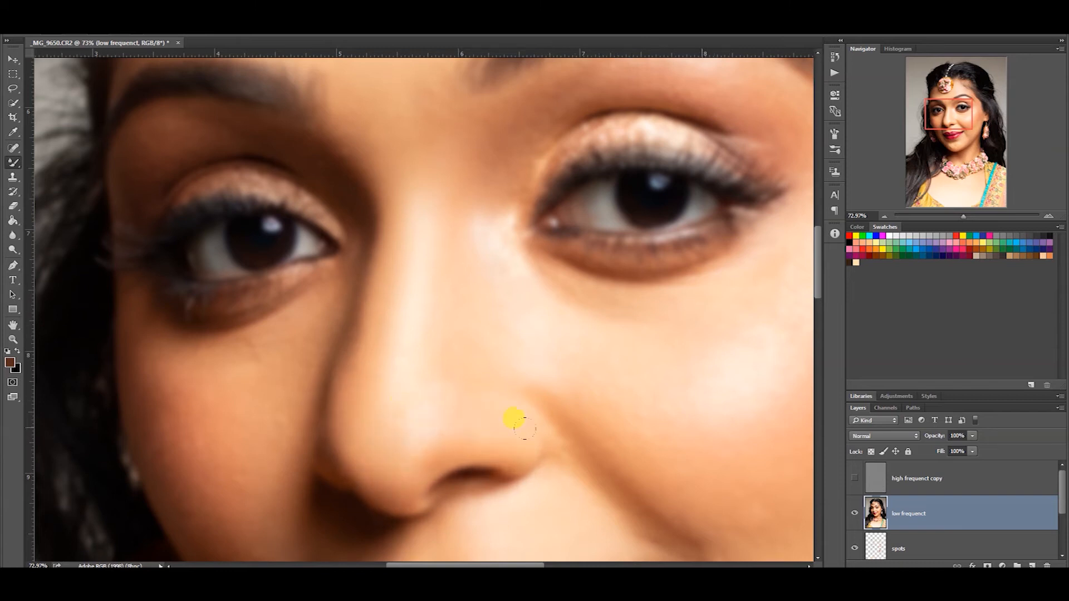
left_click_drag(573, 388, 539, 346)
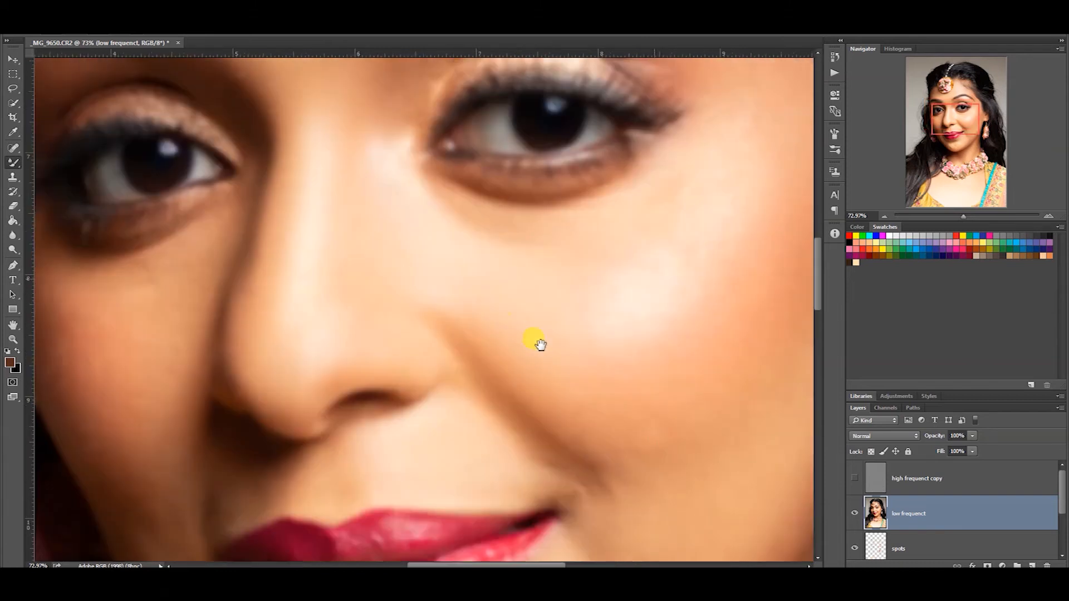
left_click_drag(604, 434, 434, 393)
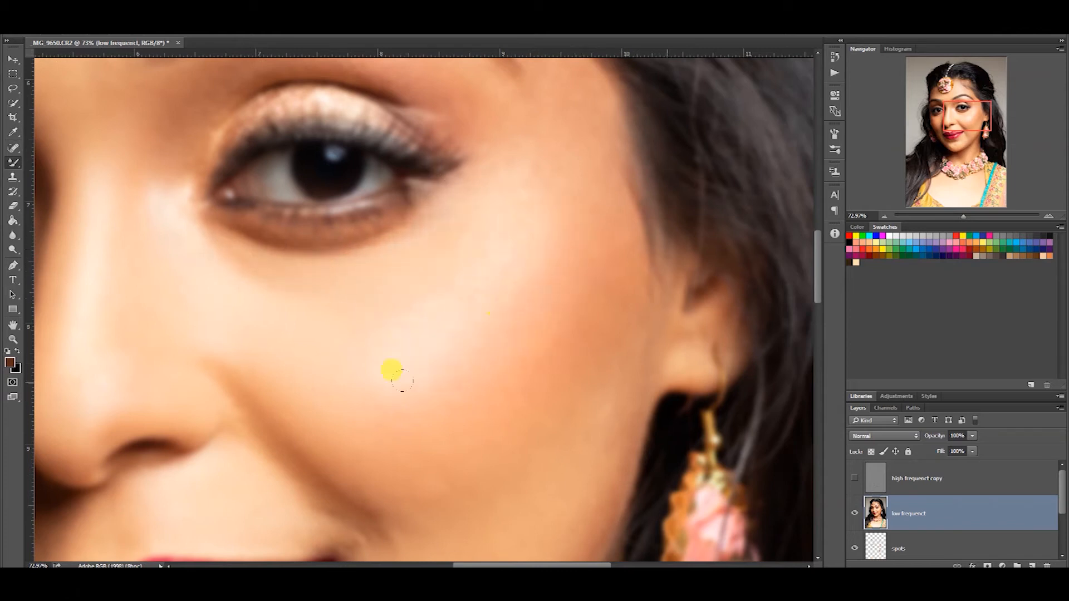
left_click_drag(550, 253, 542, 417)
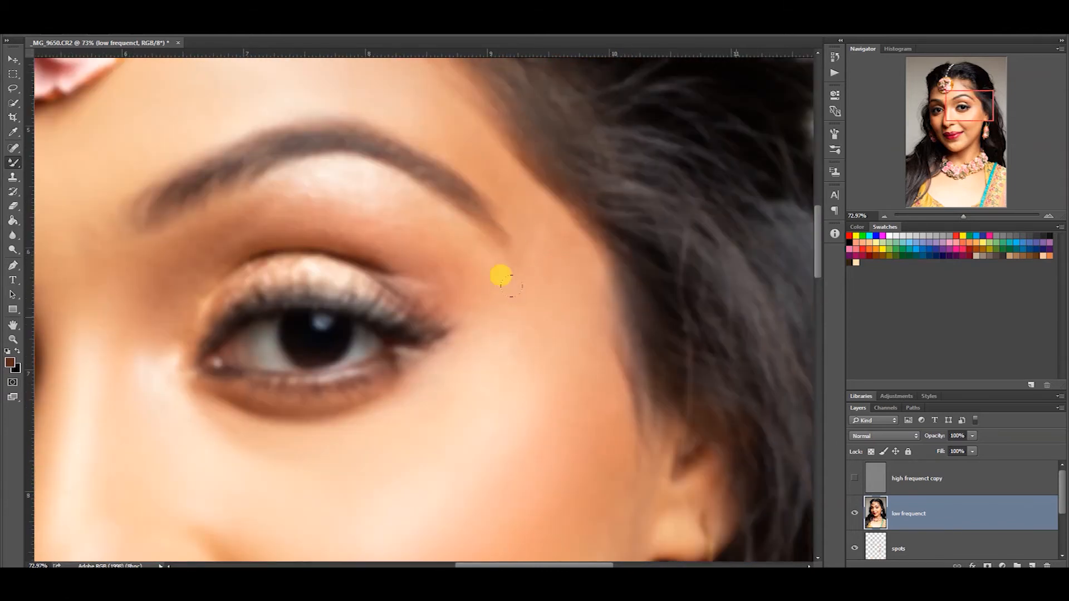
Smooth the skin beneath the arched eyebrow and along the temple beside the hairline on the bright side of the face.
scroll(358, 312, "up", 3)
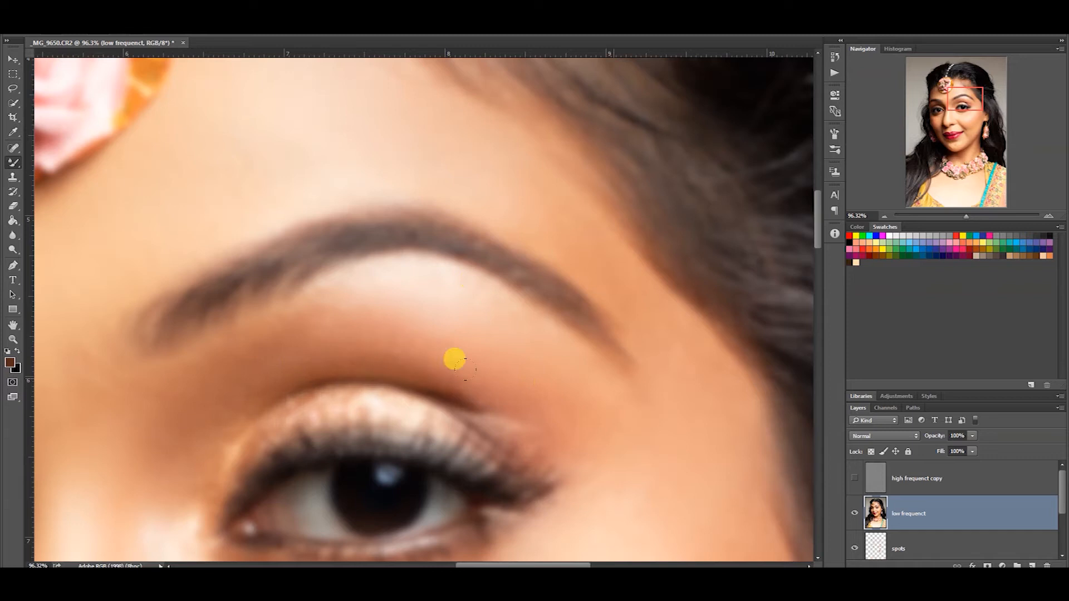
scroll(438, 364, "right", 2)
scroll(501, 423, "down", 2)
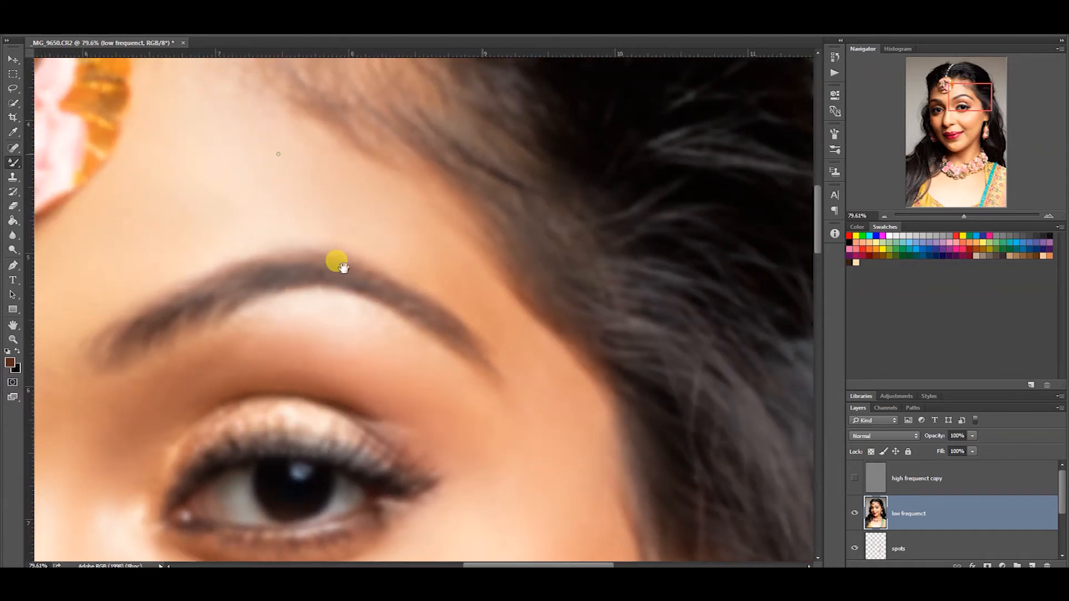
scroll(337, 258, "up", 3)
scroll(337, 258, "left", 2)
scroll(490, 340, "down", 5)
scroll(423, 267, "right", 3)
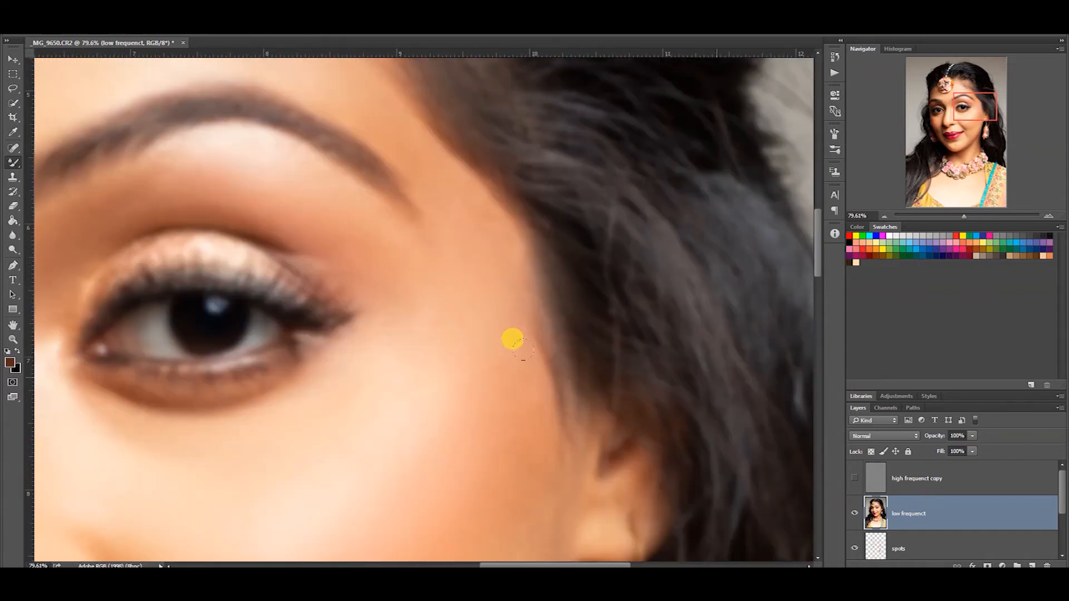
Even out the lower part of the bright cheek, from the earring side to the smile line and mouth corner.
scroll(490, 278, "down", 3)
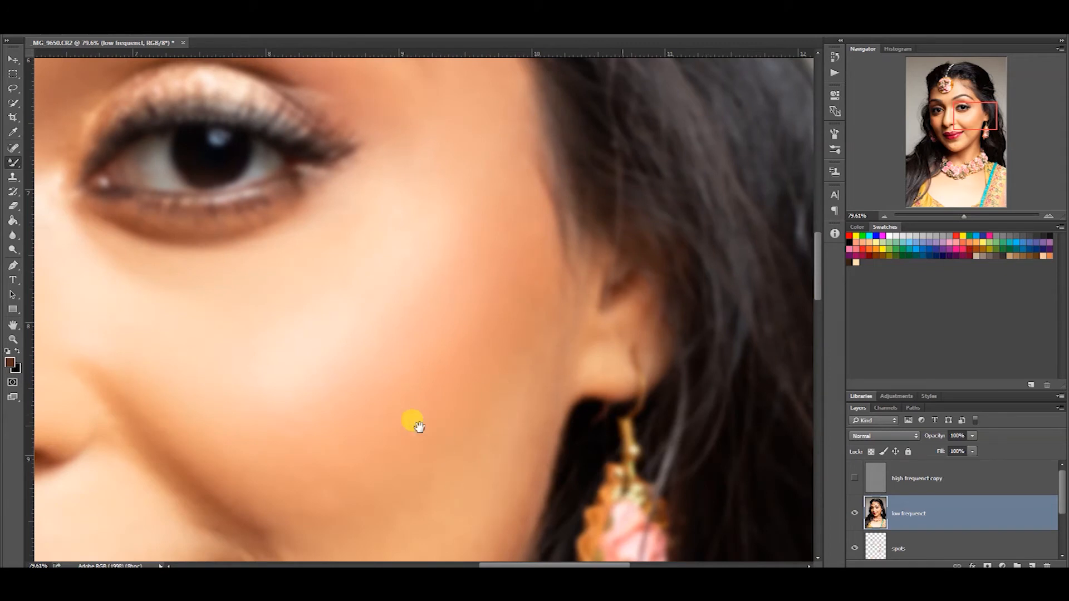
left_click_drag(419, 427, 451, 254)
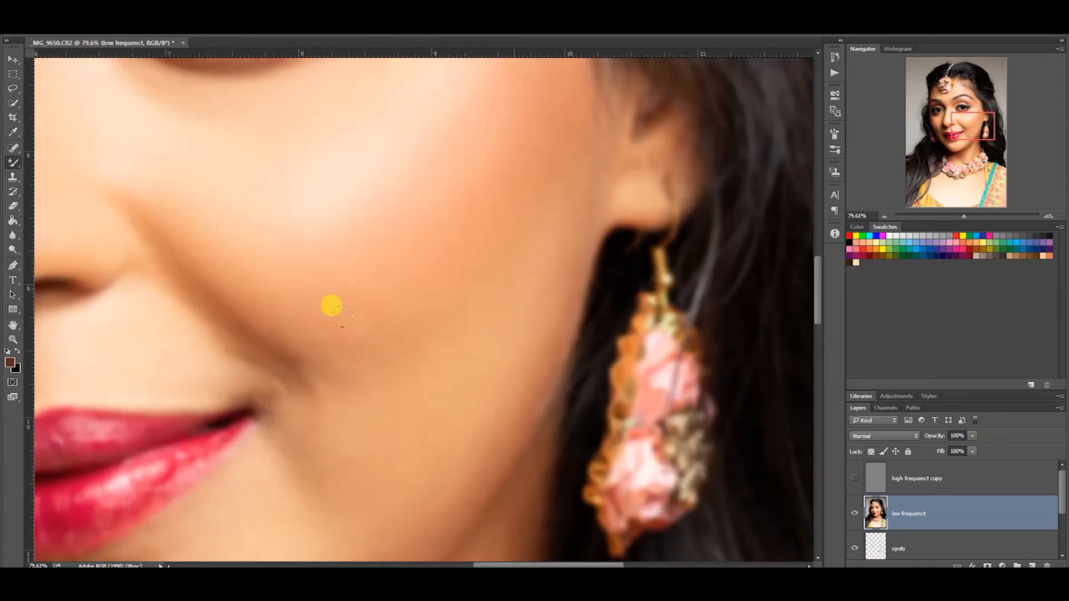
left_click_drag(253, 494, 529, 222)
Smooth the uneven tones on the chin and along the jaw below the lower lip with the Mixer Brush.
scroll(456, 261, "up", 2)
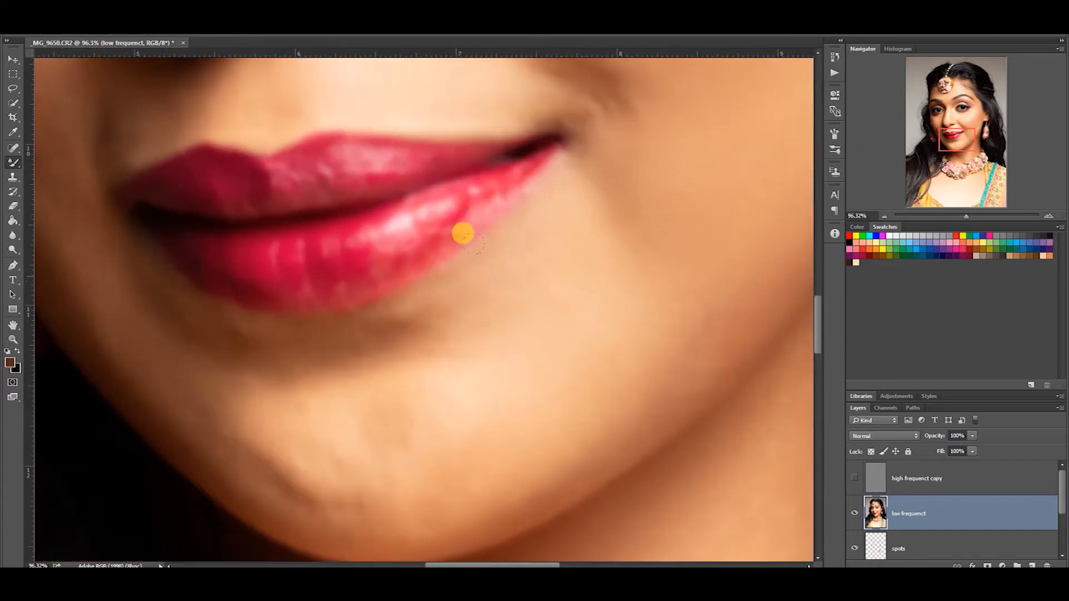
mouse_move(343, 318)
left_mouse_down()
mouse_move(260, 328)
mouse_move(186, 315)
mouse_move(340, 383)
mouse_move(254, 411)
mouse_move(294, 446)
left_mouse_up()
scroll(592, 376, "left", 5)
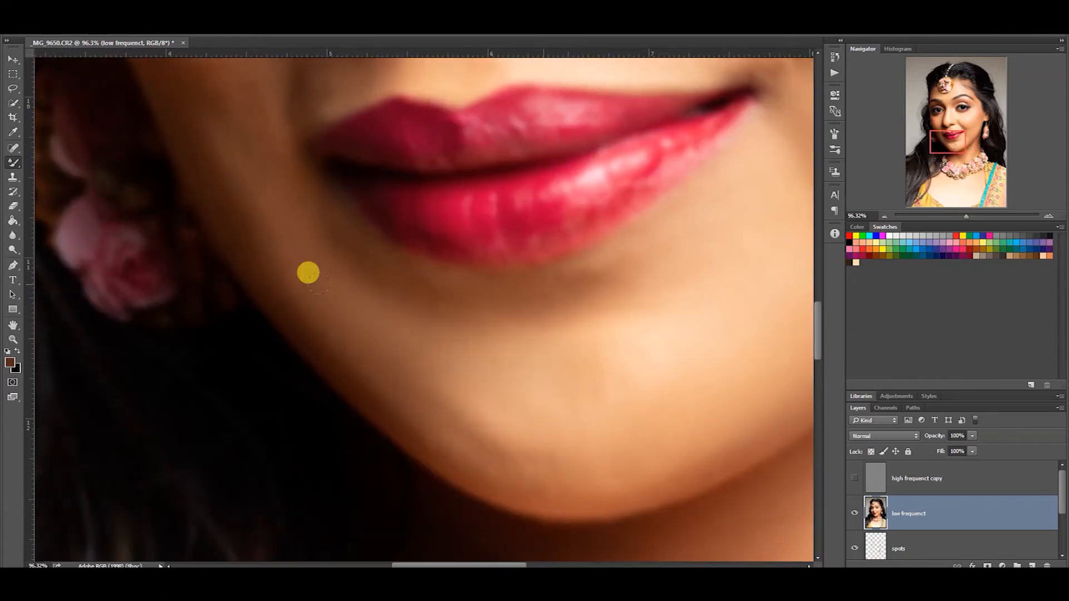
left_click_drag(382, 284, 651, 445)
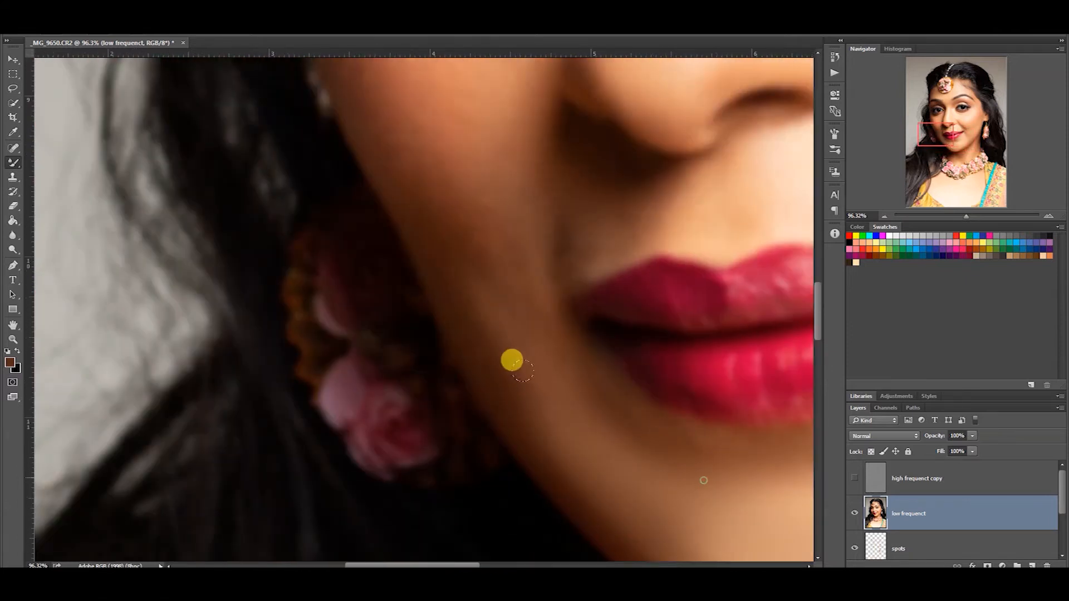
Blend the skin of the shaded cheek from the jaw beside the rose earring up to the under-eye area.
left_click_drag(496, 300, 475, 248)
left_click_drag(488, 157, 520, 323)
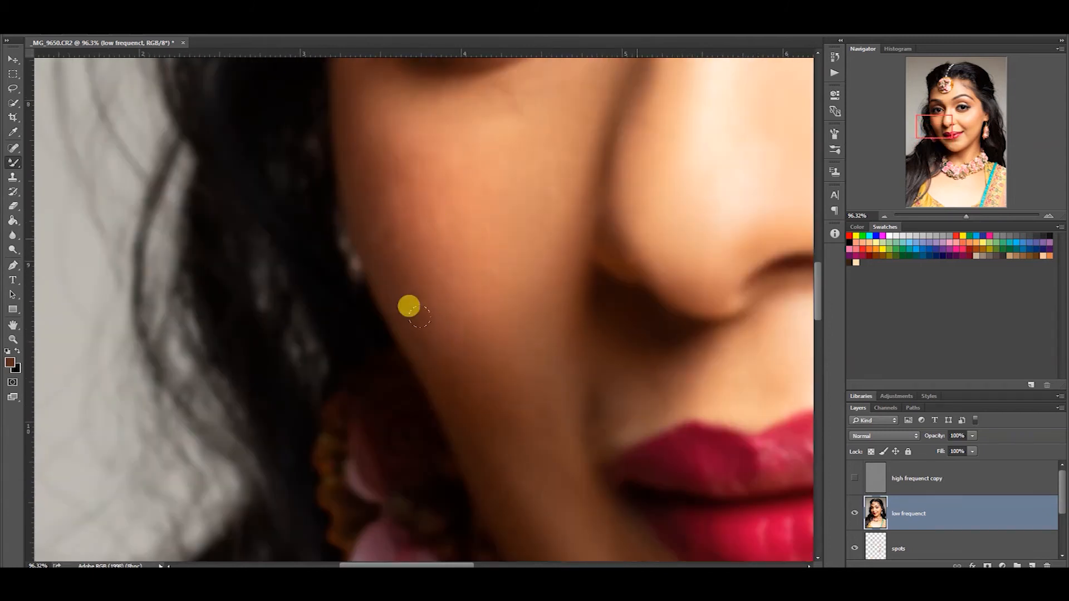
left_click_drag(378, 116, 387, 262)
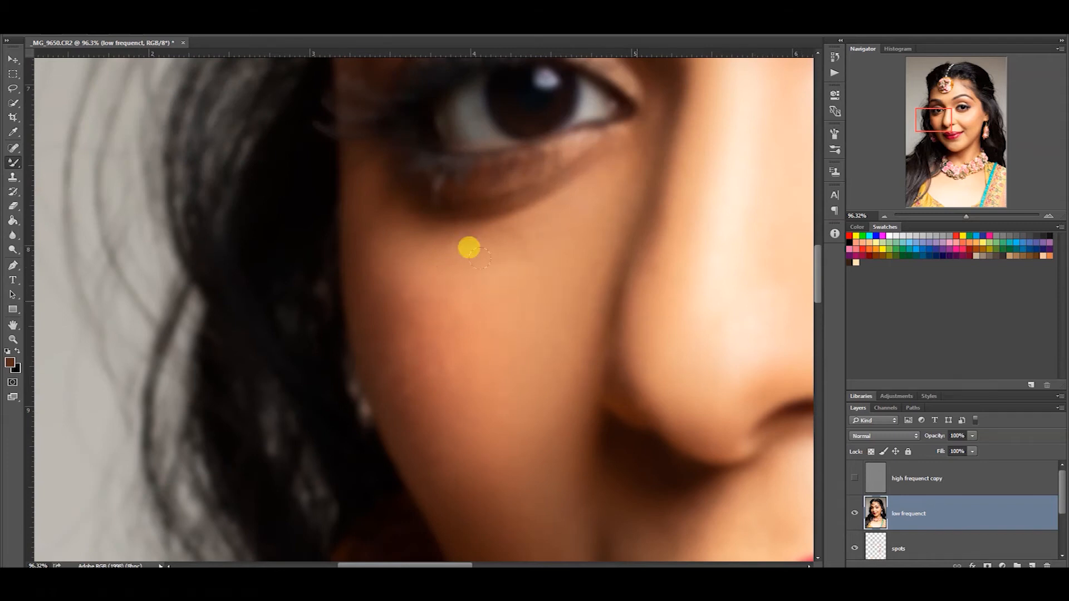
scroll(339, 175, "up", 5)
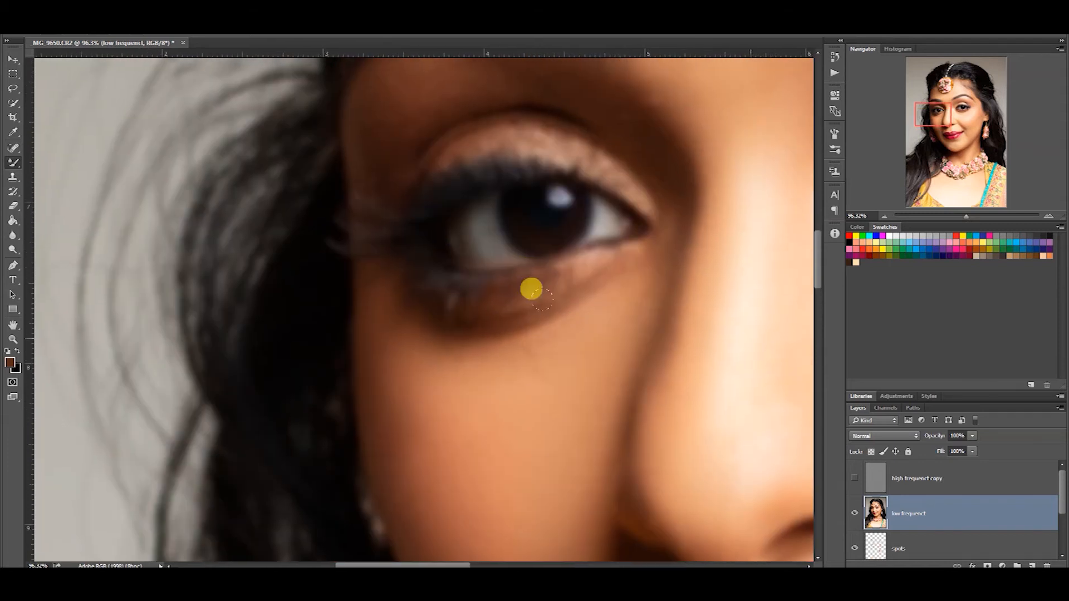
Smooth the skin under the shaded eye and between its upper lid and eyebrow with the Mixer Brush.
scroll(322, 253, "up", 3)
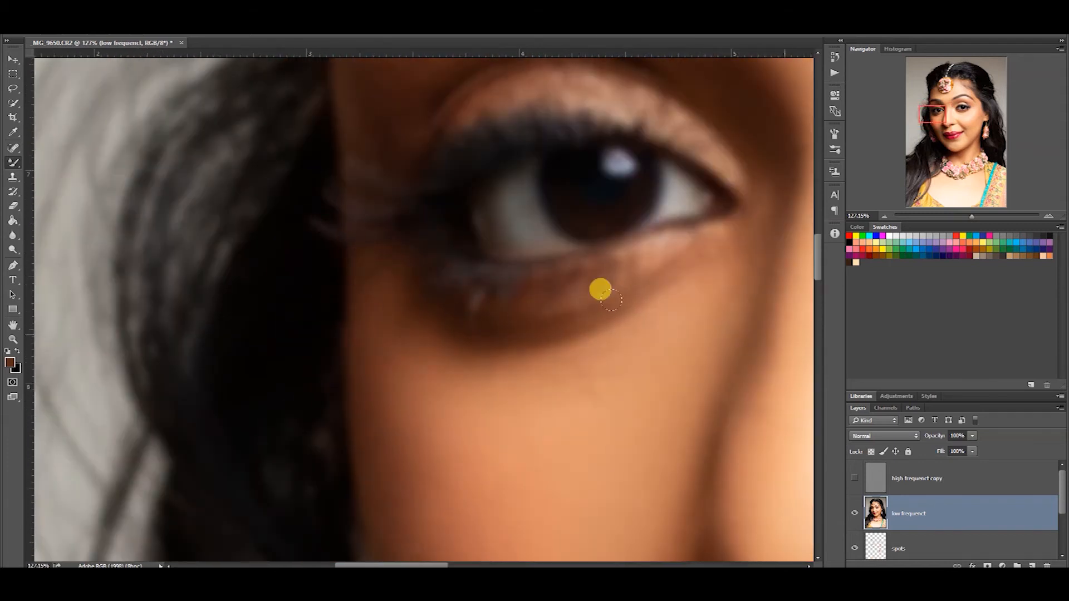
left_click_drag(760, 176, 731, 281)
left_click_drag(493, 114, 444, 188)
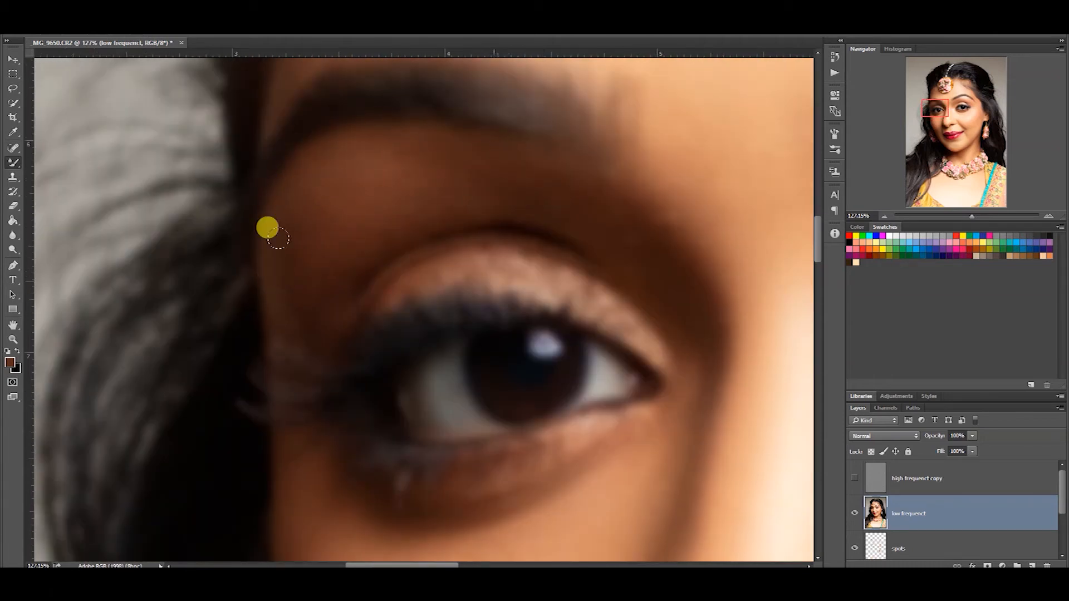
scroll(551, 243, "down", 2)
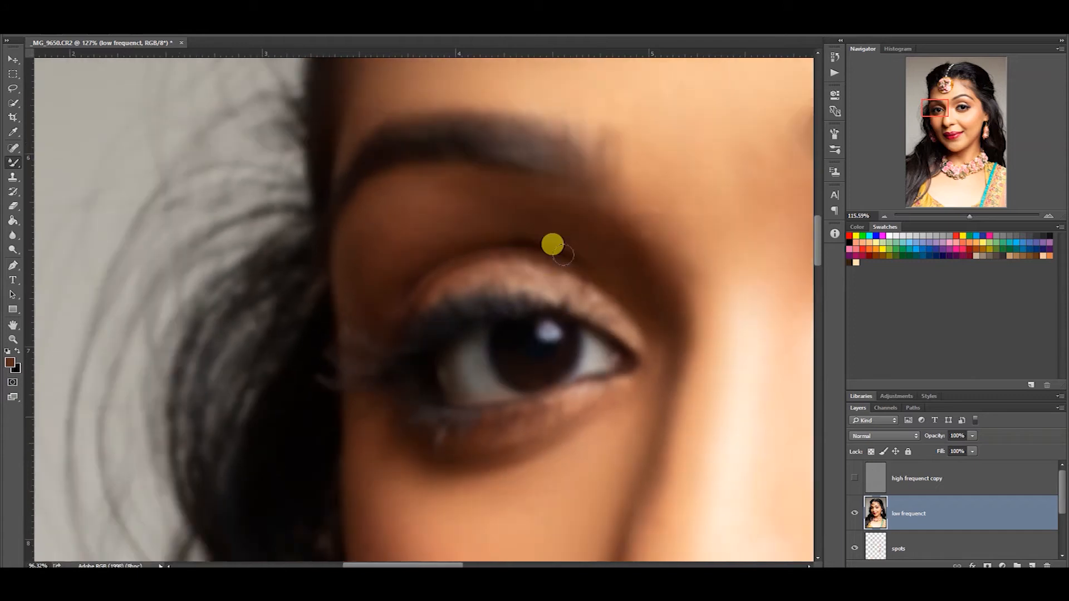
left_click_drag(551, 243, 585, 398)
left_click_drag(602, 254, 304, 163)
Even out the skin between the nose and upper lip and just below the lower lip.
scroll(392, 351, "down", 2)
left_click_drag(435, 320, 456, 37)
scroll(417, 323, "up", 1)
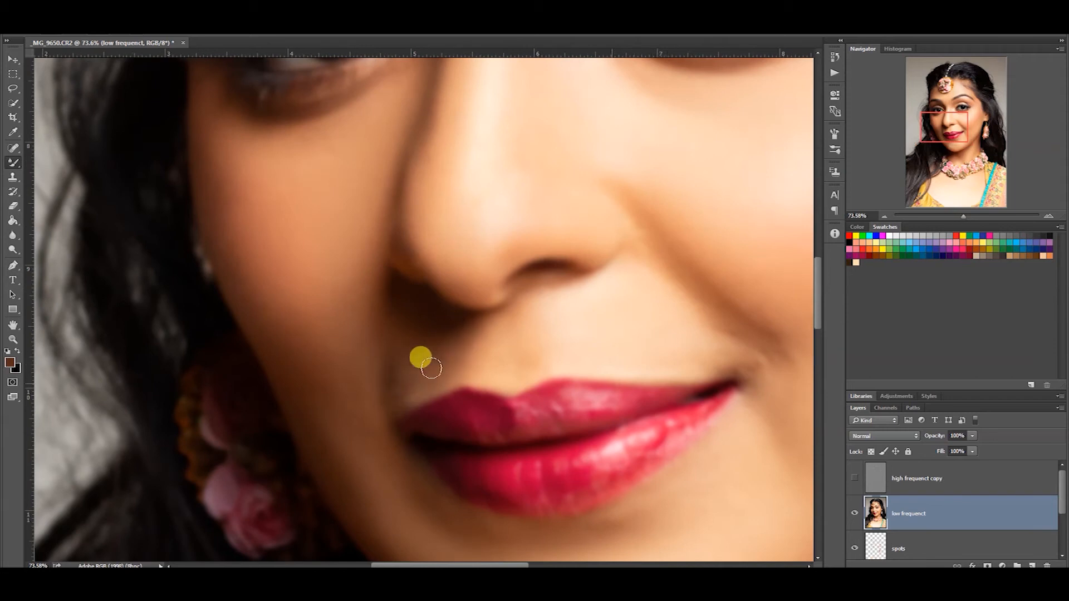
scroll(556, 330, "up", 1)
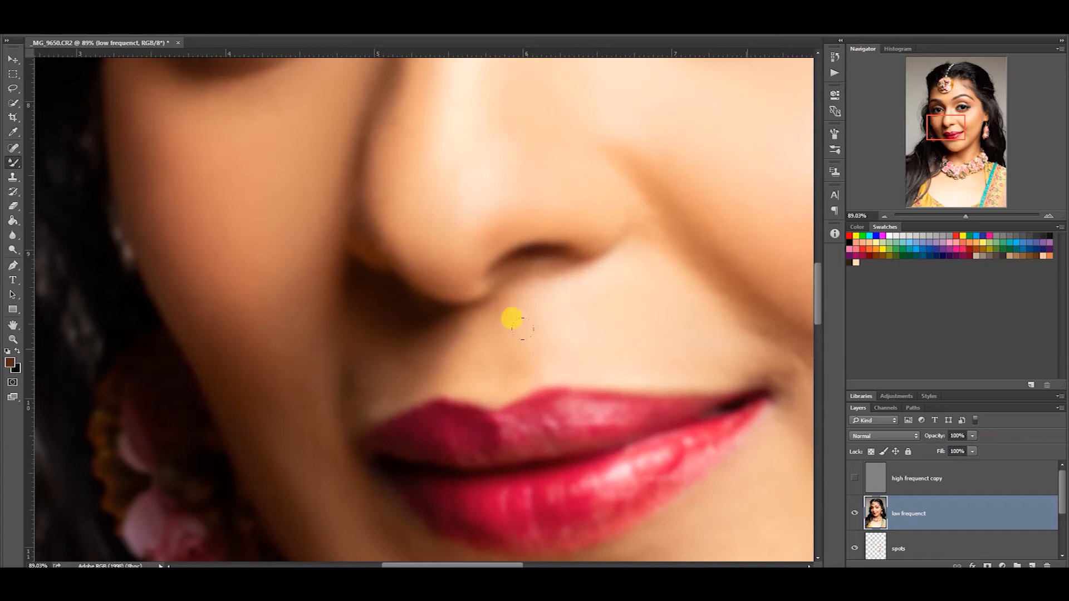
left_click_drag(575, 361, 549, 214)
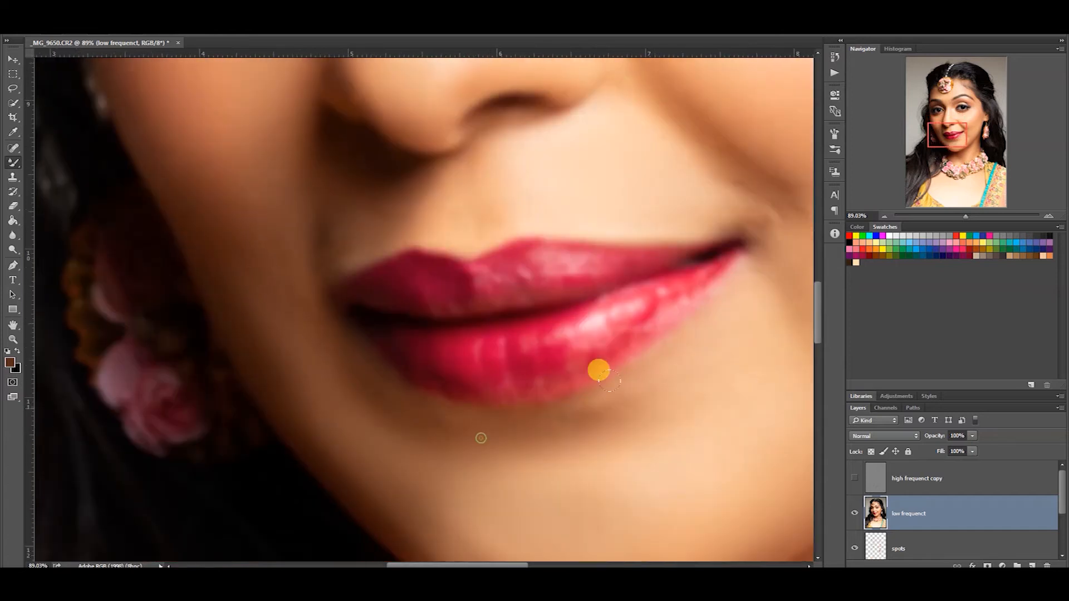
Show the high frequenct copy layer again and group it with the low frequenct layer.
scroll(696, 309, "down", 2)
scroll(559, 301, "up", 1)
key("ctrl+0")
left_click(854, 478)
scroll(381, 206, "up", 1)
scroll(381, 206, "up", 2)
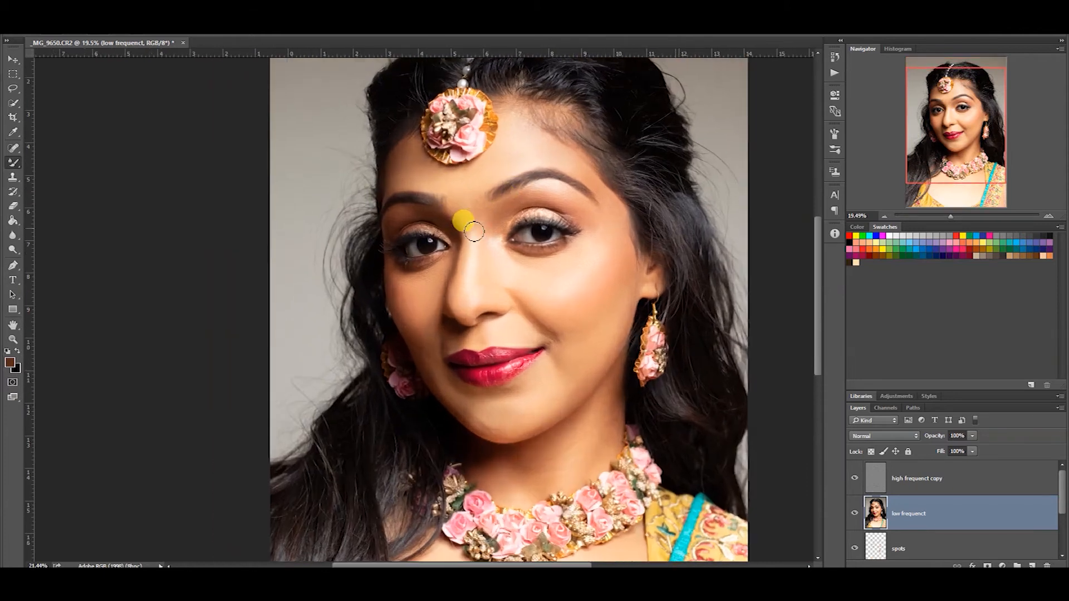
left_click(930, 477, "shift")
key("ctrl+g")
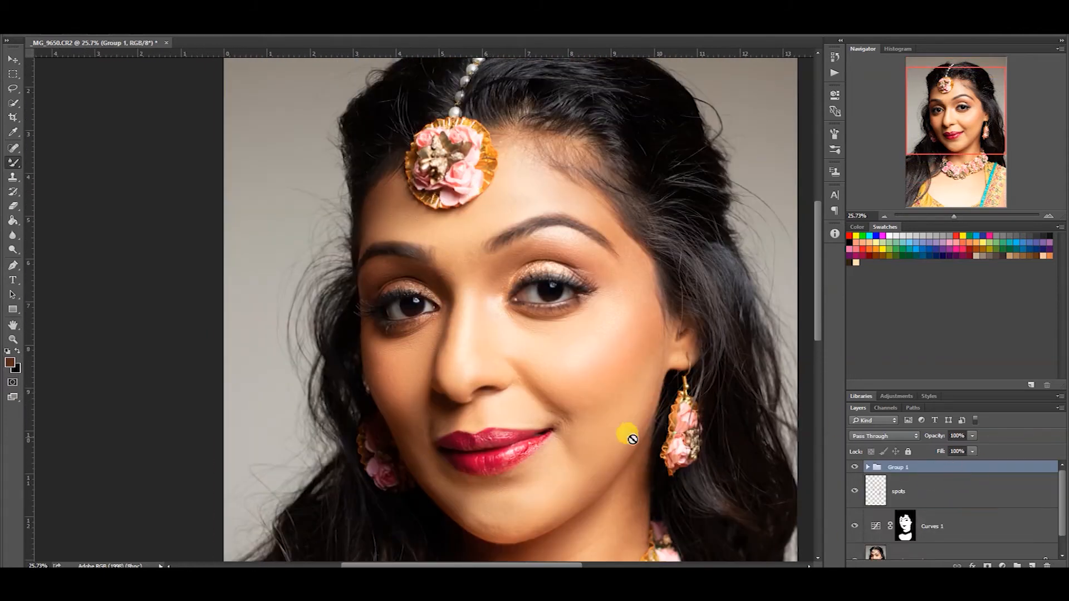
Compare the portrait with and without the frequency separation group to judge the skin smoothing.
left_click(854, 468)
left_click(854, 467)
left_click(855, 468)
left_click(854, 468)
left_click(855, 468)
left_click(854, 468)
left_click(854, 468)
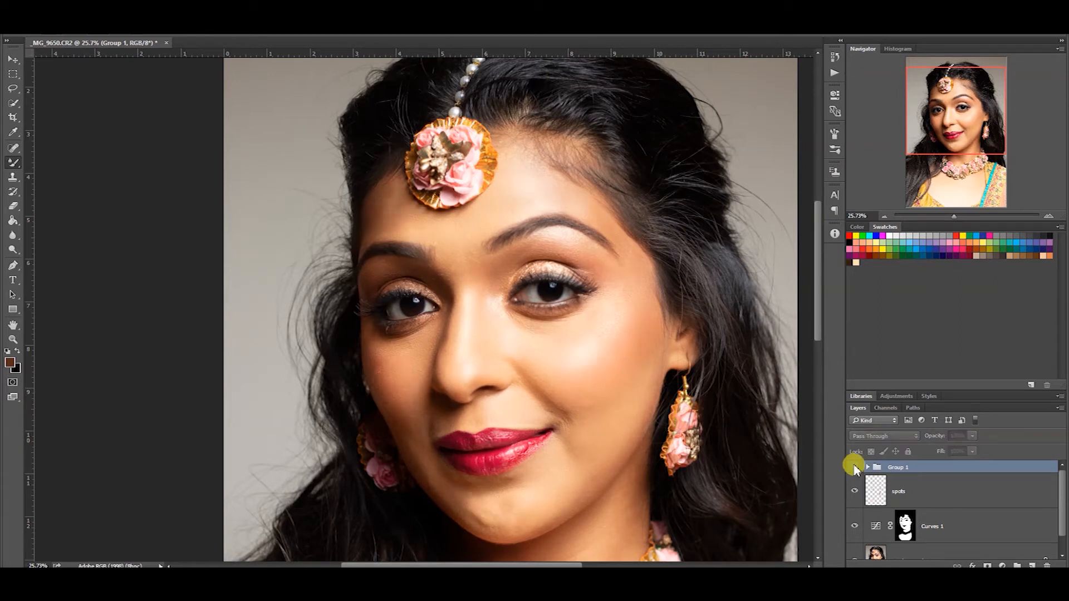
left_click(855, 467)
left_click(855, 467)
left_click(855, 467)
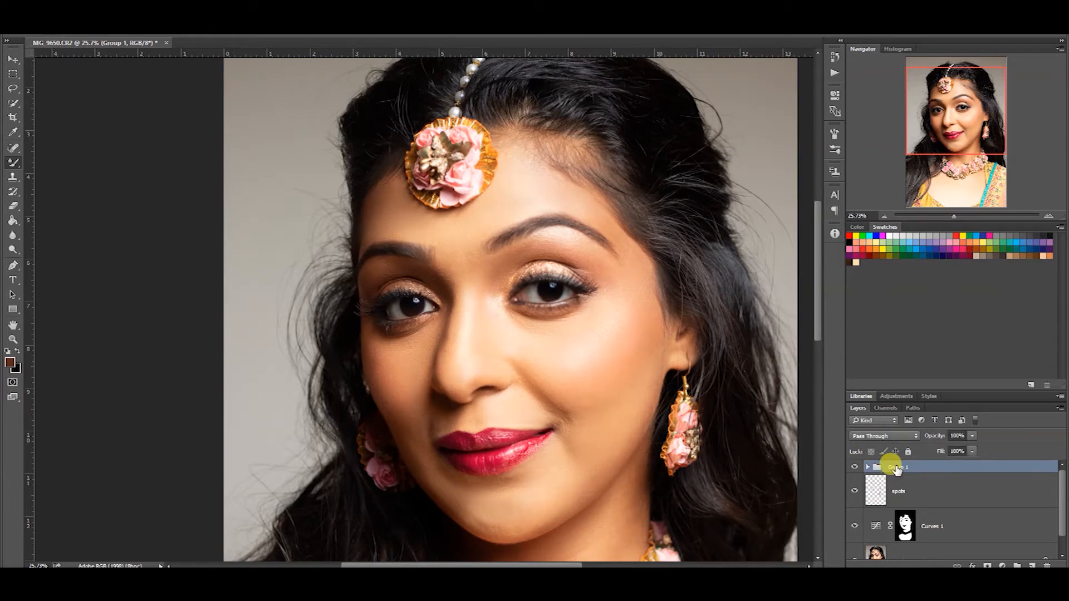
Hide the high frequenct copy layer inside the group and smooth the neck on the low frequenct layer with the Mixer Brush.
left_click(867, 467)
left_click(924, 526)
scroll(492, 362, "up", 6)
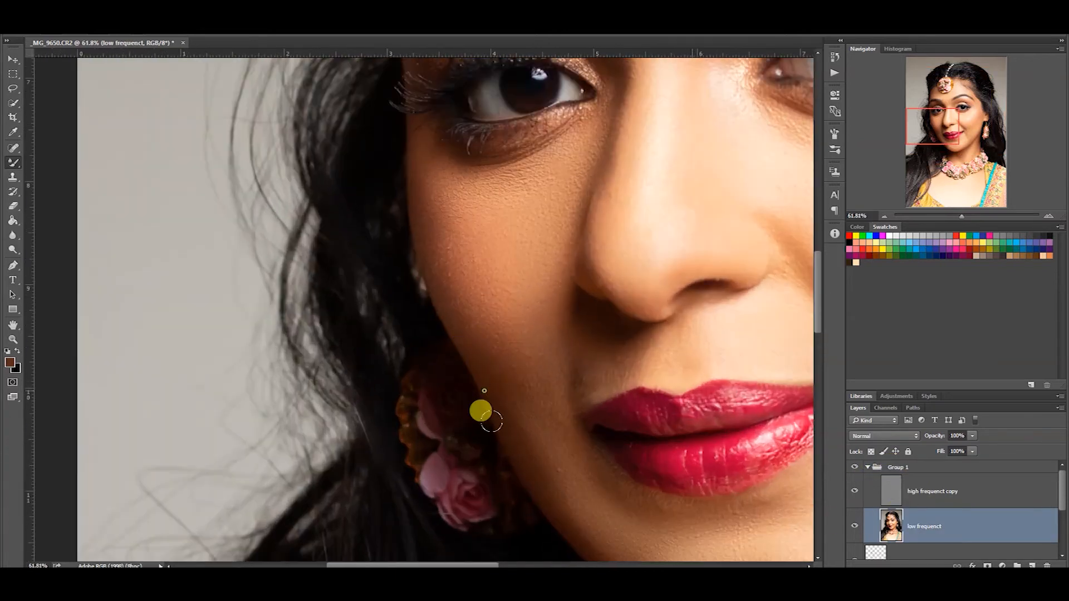
mouse_move(480, 411)
left_mouse_down()
mouse_move(353, 158)
mouse_move(394, 124)
left_mouse_up()
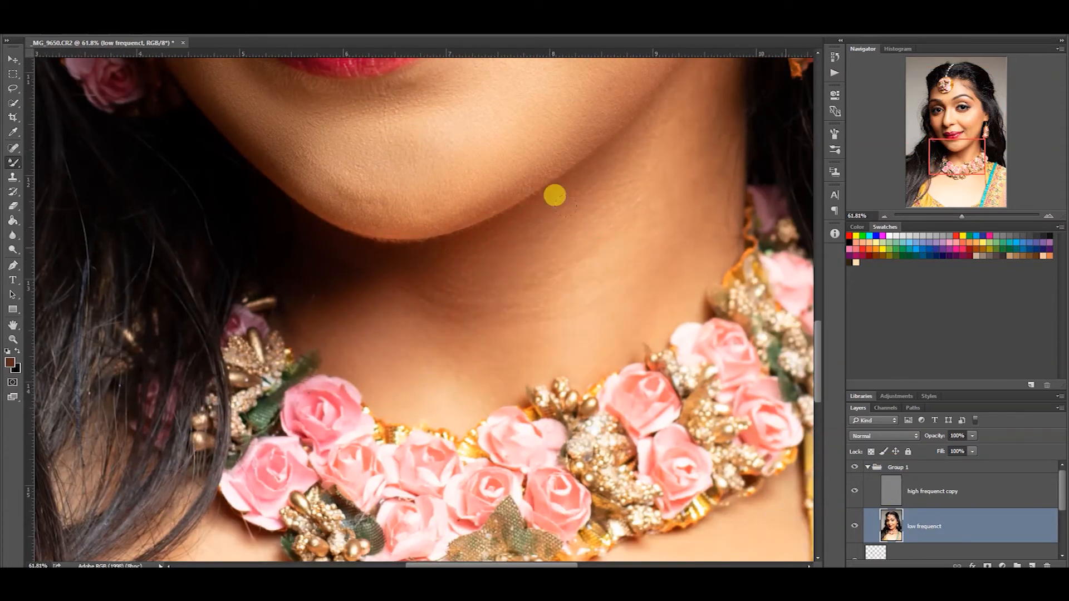
left_click(855, 490)
left_click_drag(586, 230, 484, 291)
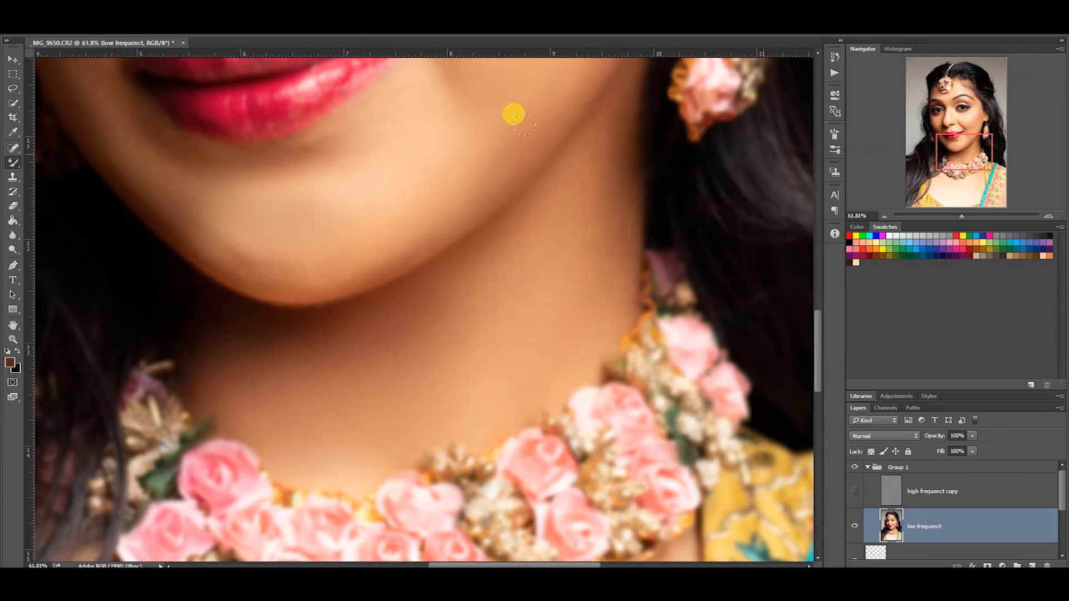
Blend the chest skin between the flower necklace and the yellow neckline with the Mixer Brush.
scroll(474, 246, "down", 3)
scroll(562, 299, "down", 5)
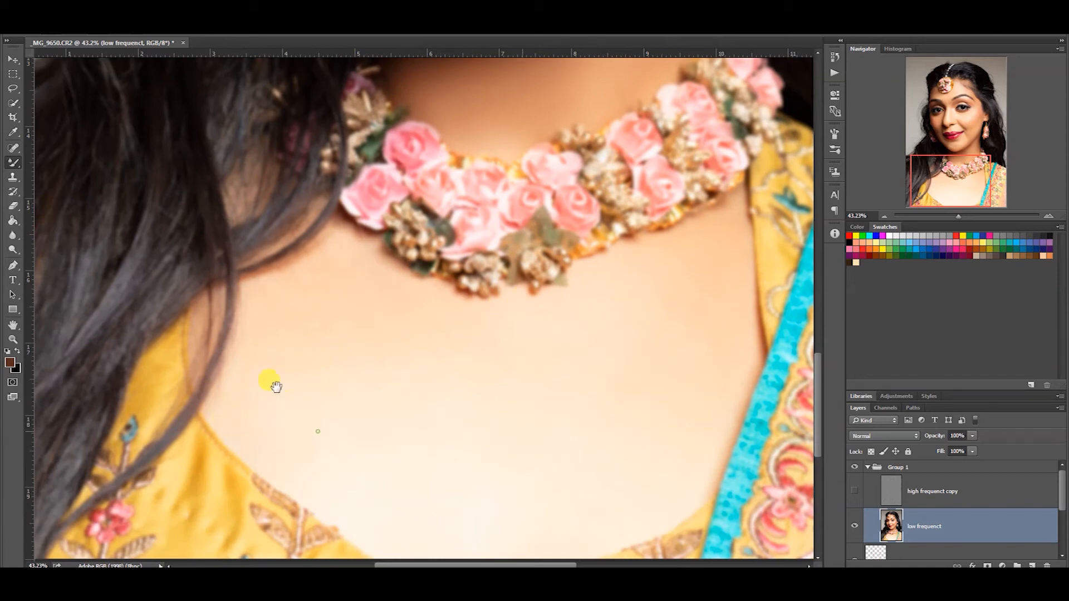
scroll(228, 396, "down", 2)
mouse_move(323, 340)
left_mouse_down()
mouse_move(403, 375)
mouse_move(422, 362)
left_mouse_up()
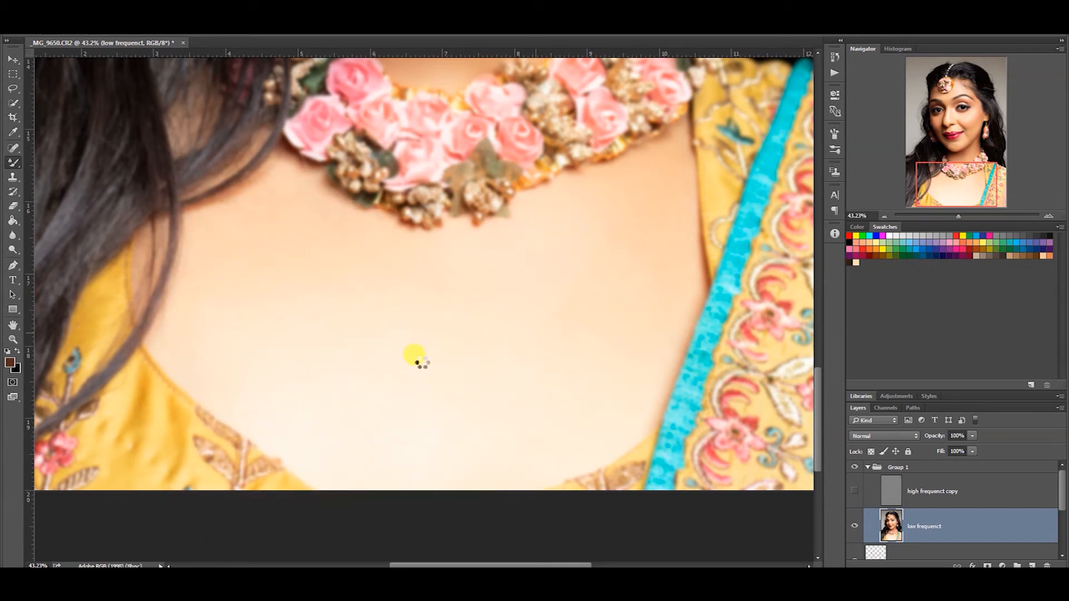
right_click(418, 334)
left_click_drag(330, 287, 245, 286)
left_click_drag(436, 258, 446, 443)
Show the high frequenct copy layer again and check the whole portrait and the face.
key("ctrl+0")
left_click(856, 490)
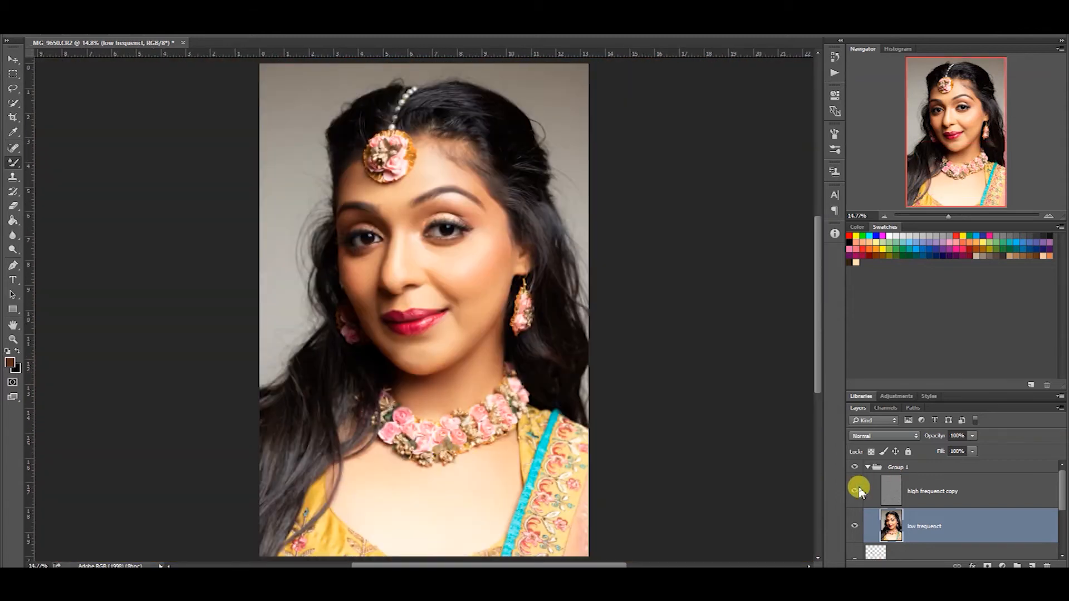
left_click_drag(478, 254, 486, 332)
scroll(494, 359, "up", 4)
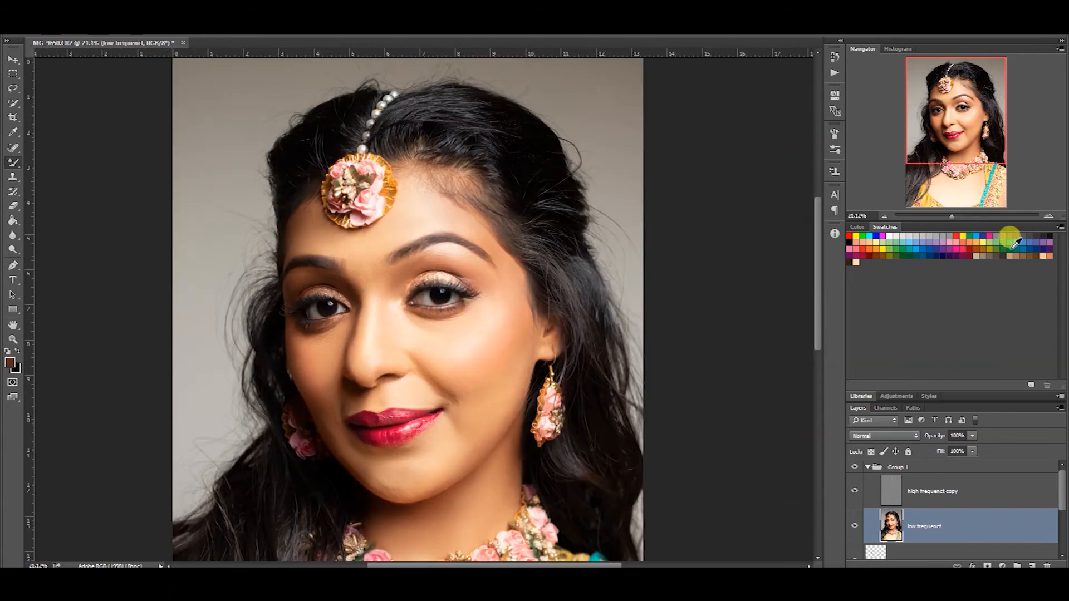
Compare the portrait up close and in full view with and without Group 1.
left_click(1050, 215)
left_click(1049, 216)
left_click(1048, 215)
left_click(853, 468)
left_click(853, 468)
left_click_drag(136, 360, 333, 247)
left_click(853, 469)
left_click(851, 466)
left_click(852, 467)
left_click(853, 467)
key("ctrl+0")
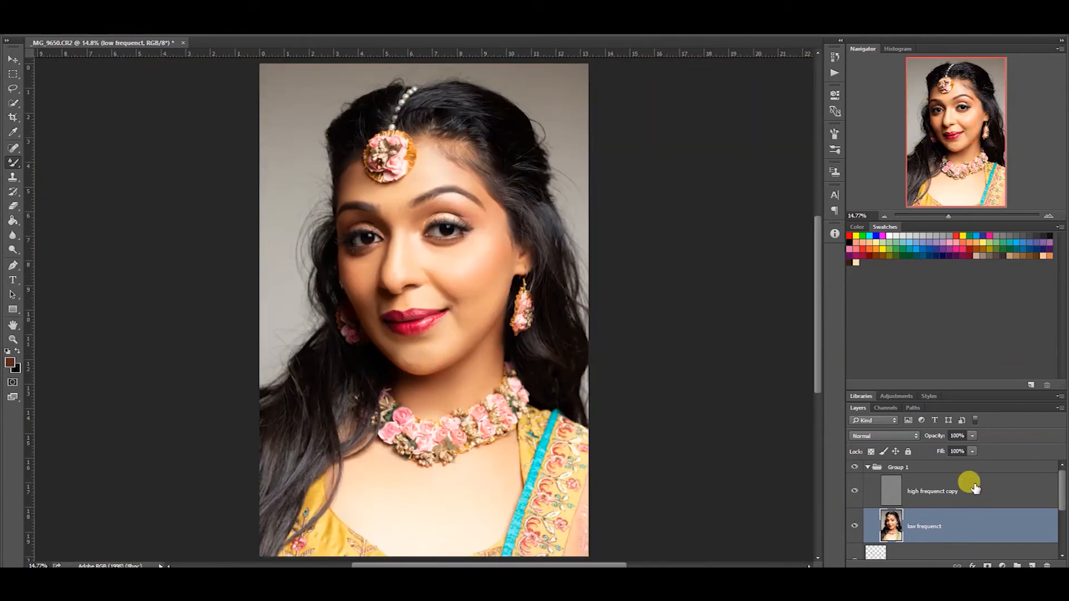
Collapse Group 1 and make it the active item in the layer stack.
left_click(874, 467)
left_click(868, 467)
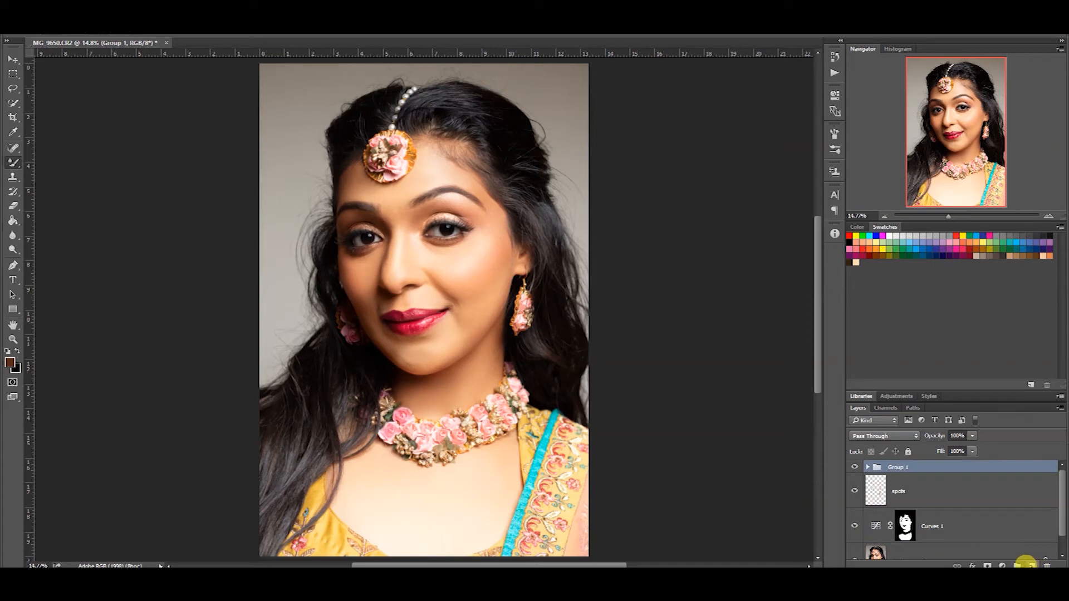
key("ctrl+shift+alt+e")
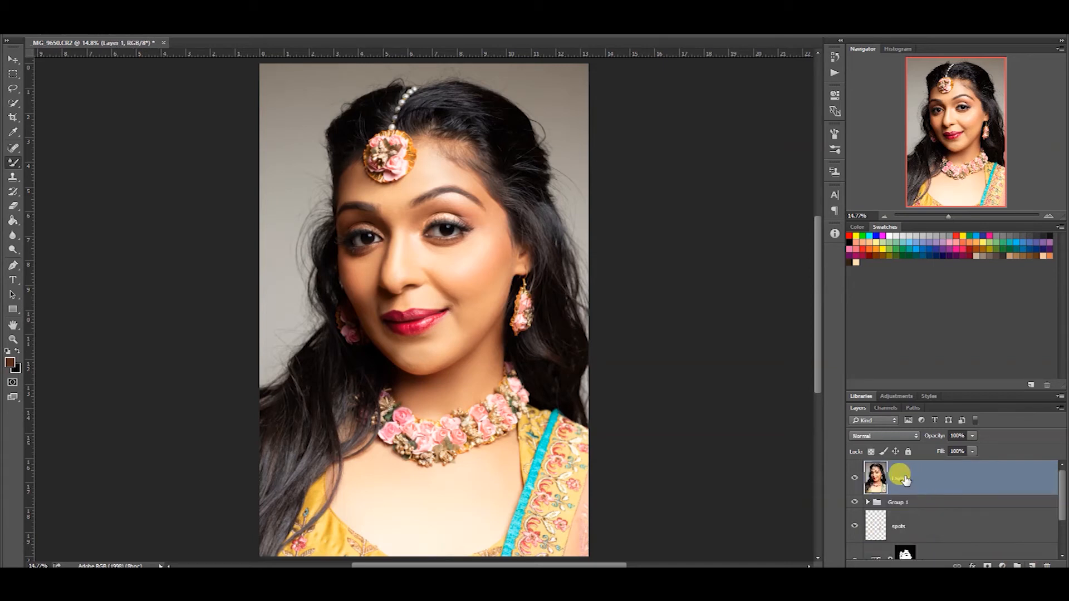
left_click(1047, 565)
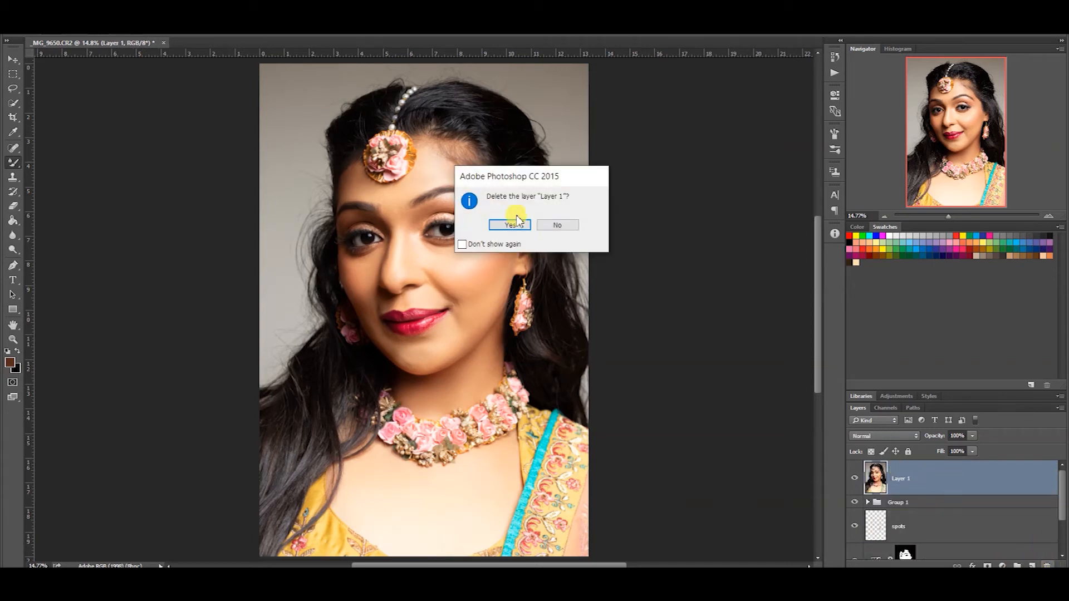
left_click(510, 221)
Add a Curves adjustment layer above Group 1, raise its RGB midtones to brighten the image, and invert its mask to black.
left_click(1002, 565)
left_click(975, 375)
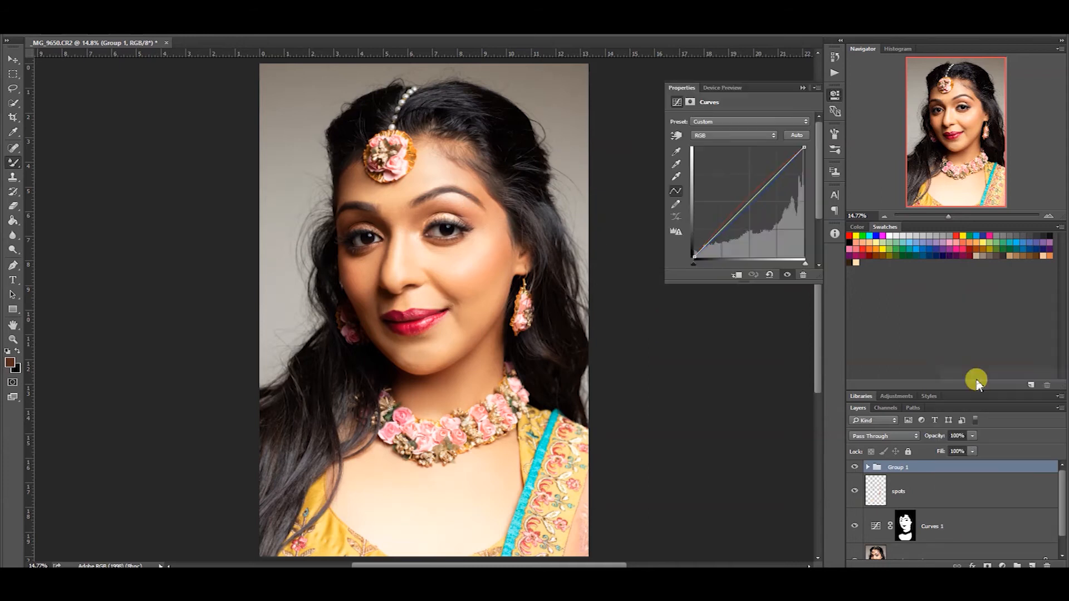
left_click_drag(751, 204, 735, 184)
left_click(803, 88)
left_click(905, 479)
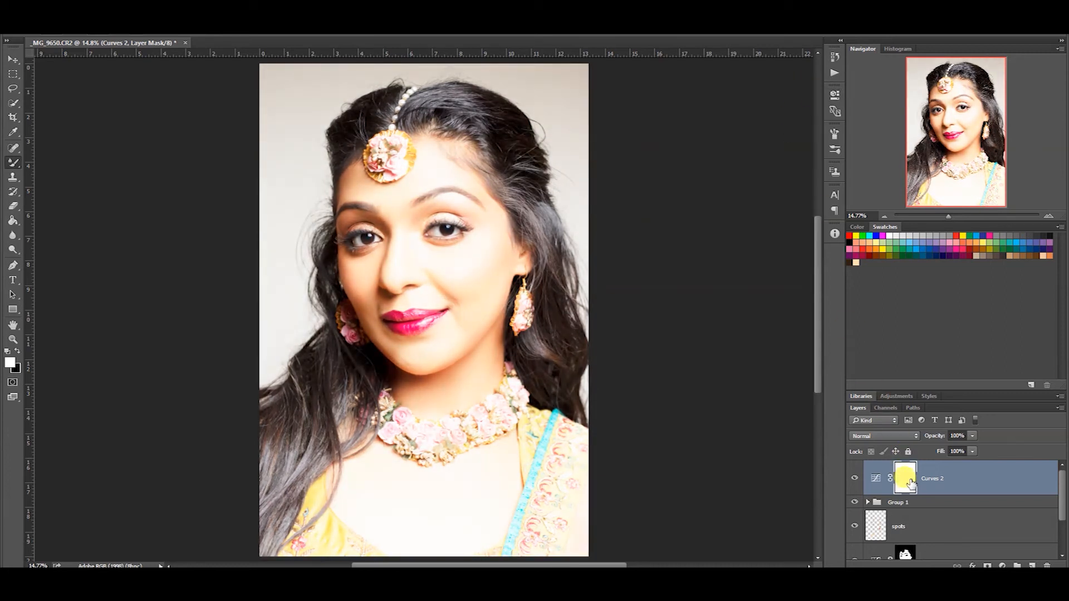
key("ctrl+i")
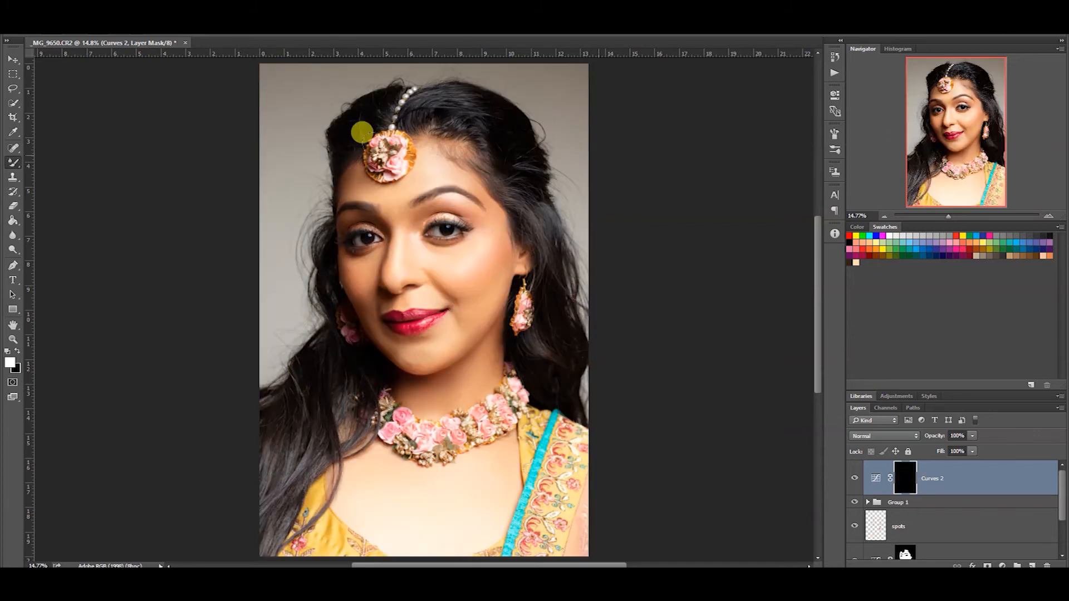
Paint white with a small soft brush on the Curves 2 mask to lighten dark patches on the cheek, mouth corner and chin.
scroll(390, 222, "up", 5)
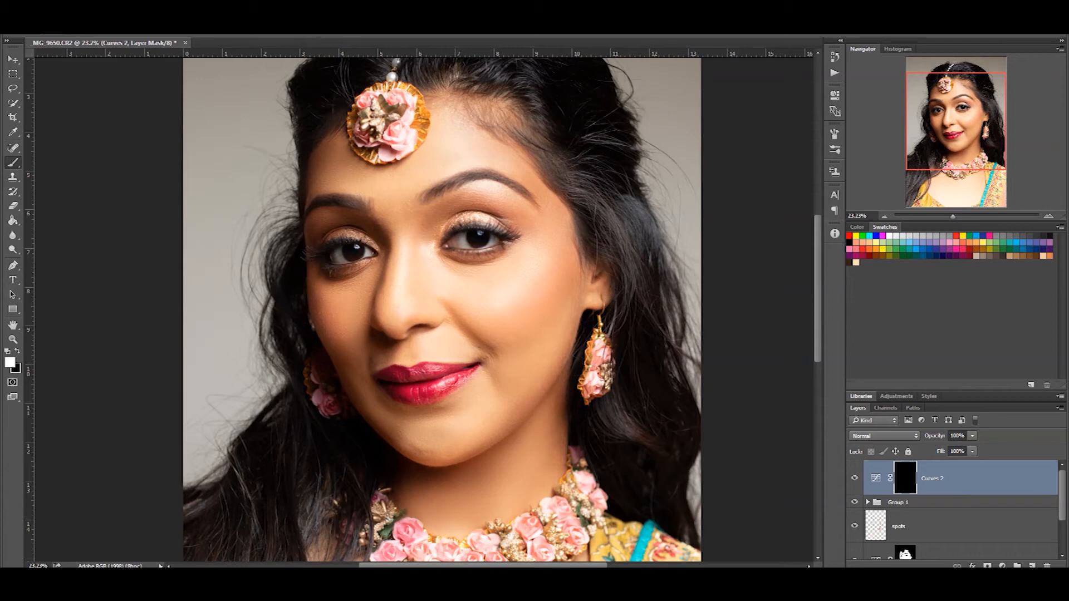
left_click_drag(499, 297, 510, 345)
scroll(378, 329, "up", 5)
left_click_drag(452, 248, 396, 286)
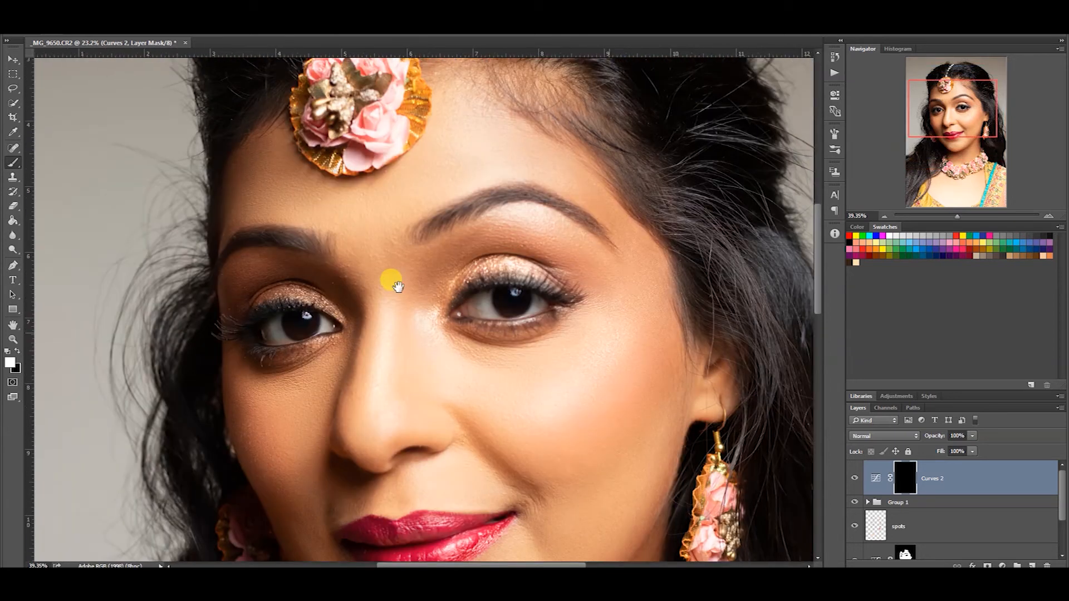
left_click_drag(518, 370, 379, 265)
scroll(379, 265, "up", 1)
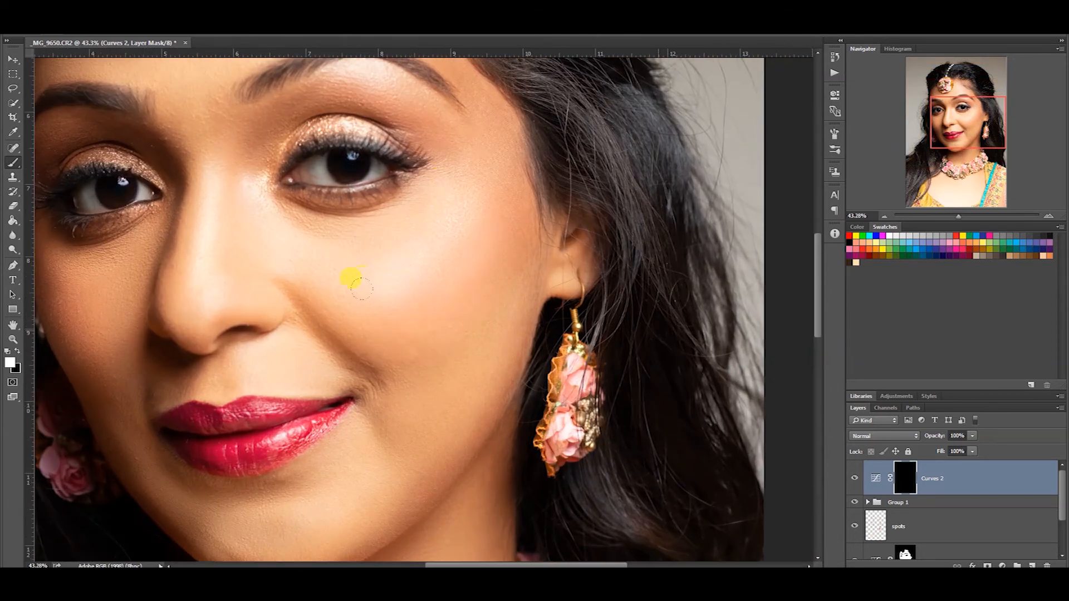
mouse_move(351, 439)
left_mouse_down()
mouse_move(410, 357)
mouse_move(440, 340)
left_mouse_up()
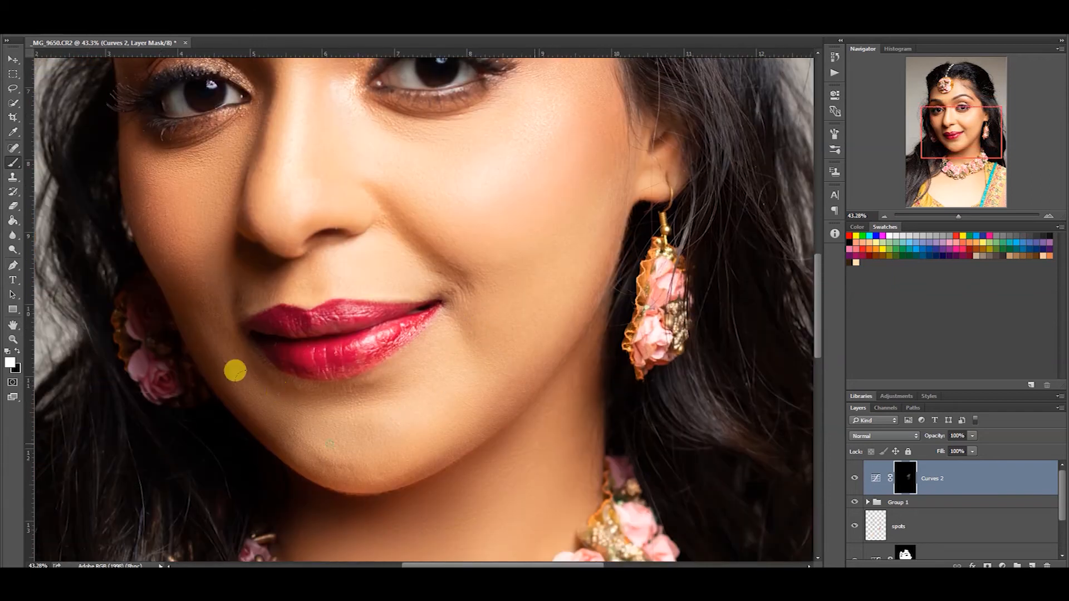
right_click(295, 430)
left_click_drag(279, 395, 248, 385)
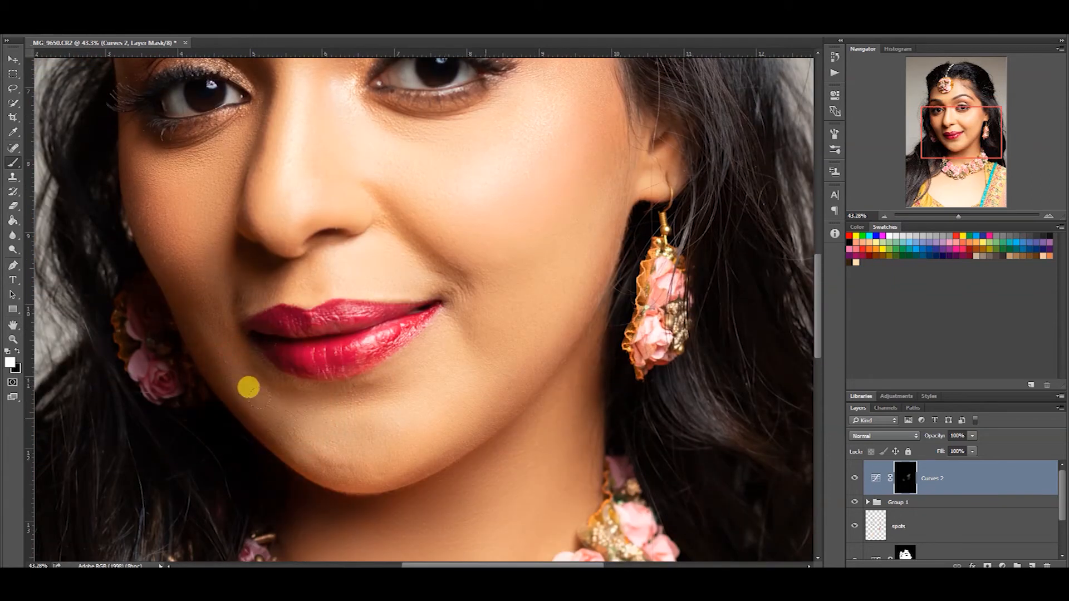
Lighten the shadowed cheek and the fold beside the nose by painting white on the Curves 2 mask.
left_click_drag(193, 265, 348, 336)
mouse_move(334, 380)
left_mouse_down()
mouse_move(300, 346)
mouse_move(328, 403)
left_mouse_up()
left_click_drag(317, 348, 368, 425)
mouse_move(328, 336)
left_mouse_down()
mouse_move(290, 295)
mouse_move(321, 373)
left_mouse_up()
left_click_drag(306, 278, 369, 297)
scroll(411, 417, "up", 3)
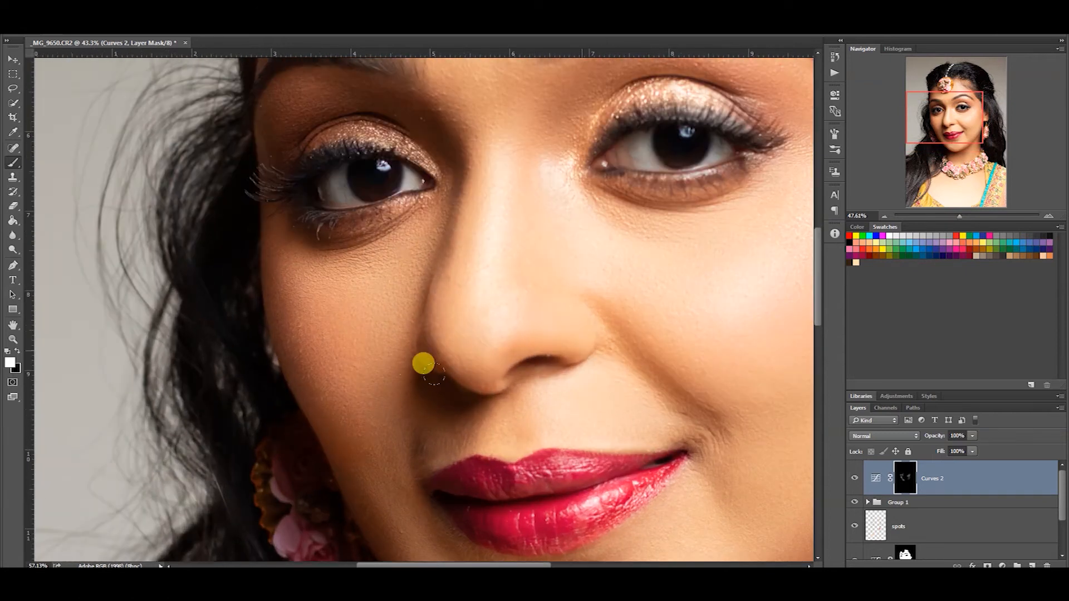
left_click_drag(445, 431, 439, 351)
left_click_drag(404, 309, 411, 340)
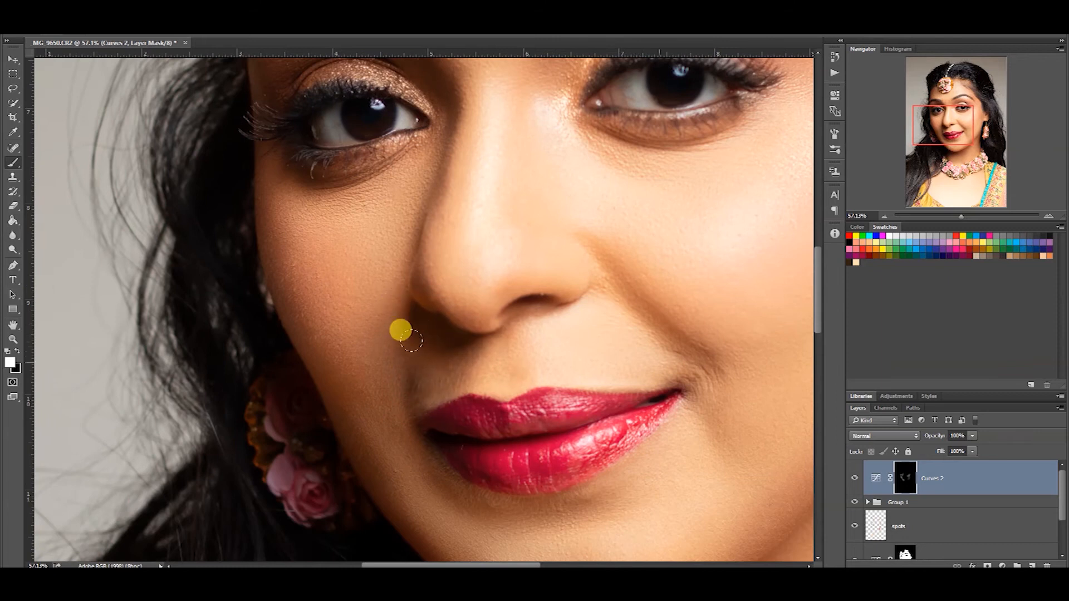
Brighten the dark areas under the eye on the shadowed side of the face through the Curves 2 mask.
left_click_drag(357, 278, 379, 518)
scroll(434, 300, "up", 2)
mouse_move(471, 334)
left_mouse_down()
mouse_move(442, 324)
mouse_move(471, 334)
mouse_move(428, 297)
left_mouse_up()
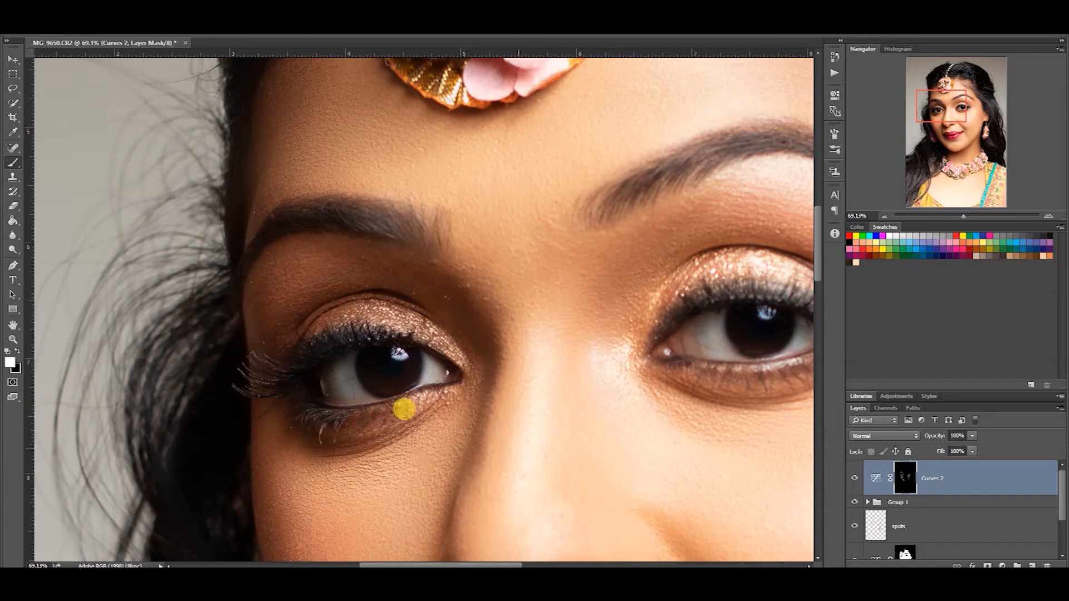
left_click_drag(295, 517, 295, 405)
scroll(286, 401, "down", 3)
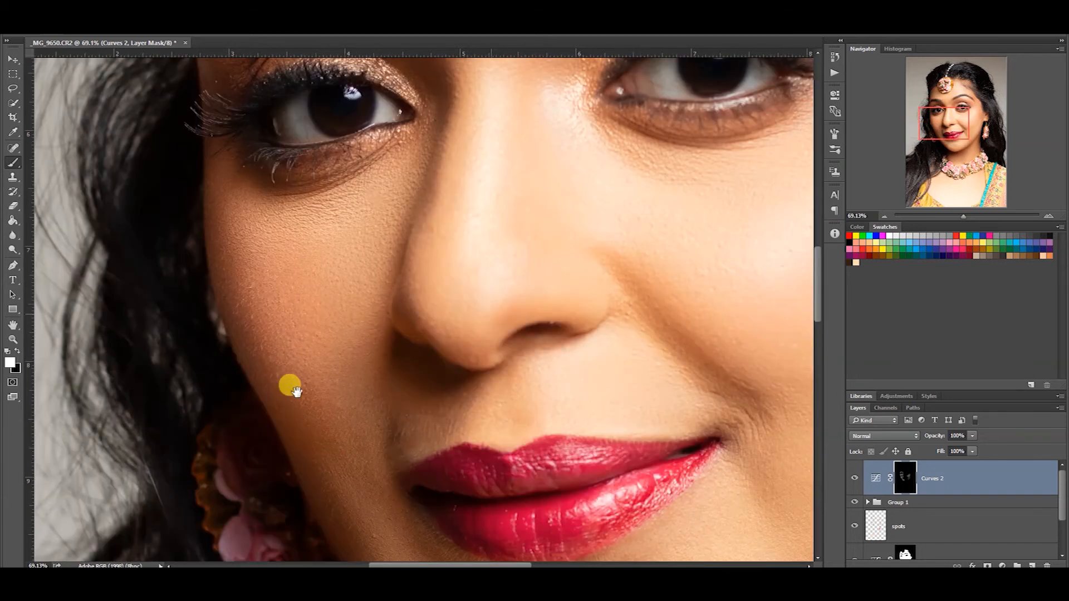
scroll(312, 300, "down", 2)
Even out dark patches on the shadowed side of the forehead beside the flower ornament on the Curves 2 mask.
mouse_move(355, 241)
left_mouse_down()
mouse_move(390, 485)
mouse_move(462, 545)
left_mouse_up()
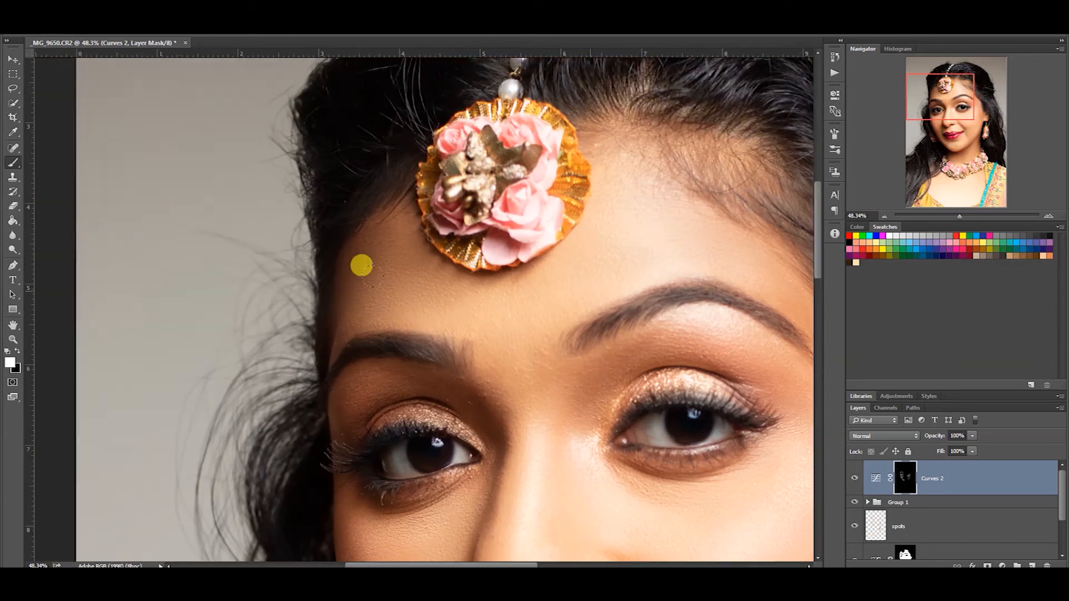
scroll(370, 273, "up", 4)
left_click_drag(395, 278, 419, 243)
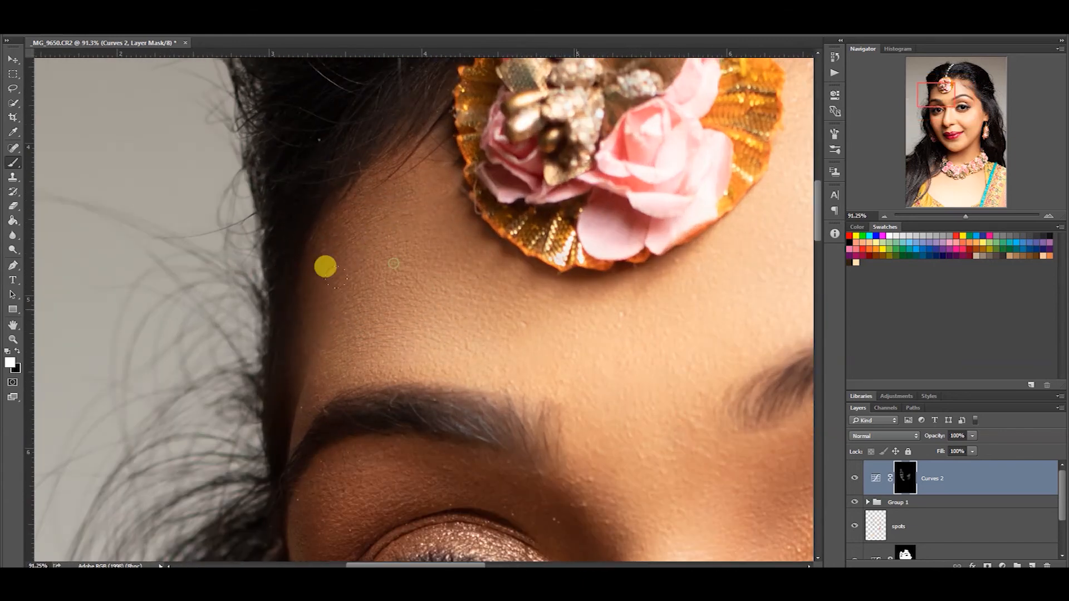
scroll(442, 281, "down", 3)
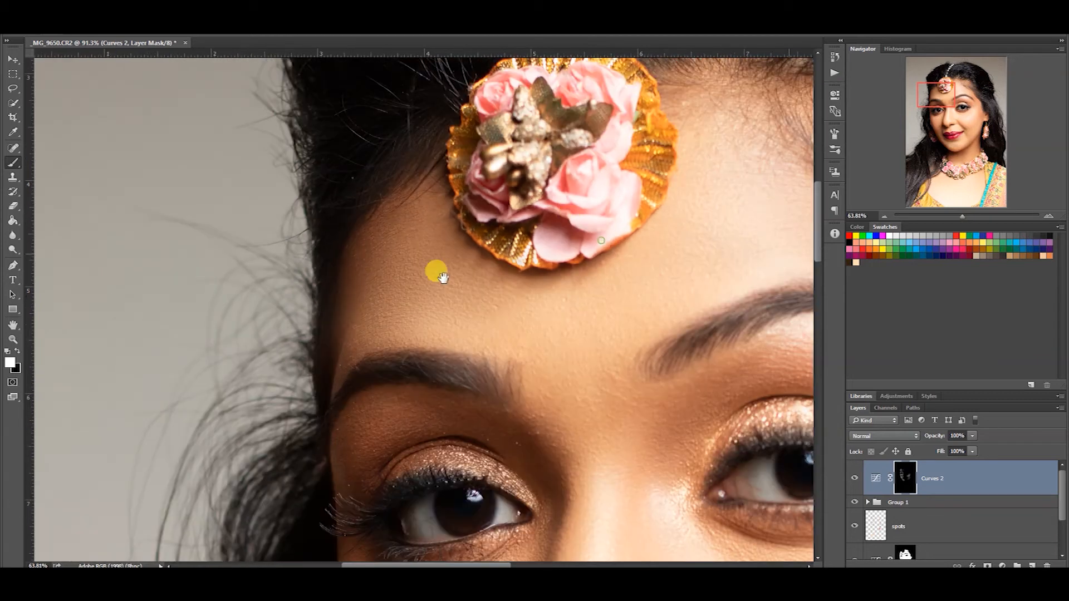
Lighten small dark spots on the brighter side of the forehead, around the brow and eye, and beside the nose.
left_click_drag(753, 188, 549, 222)
left_click_drag(688, 302, 470, 278)
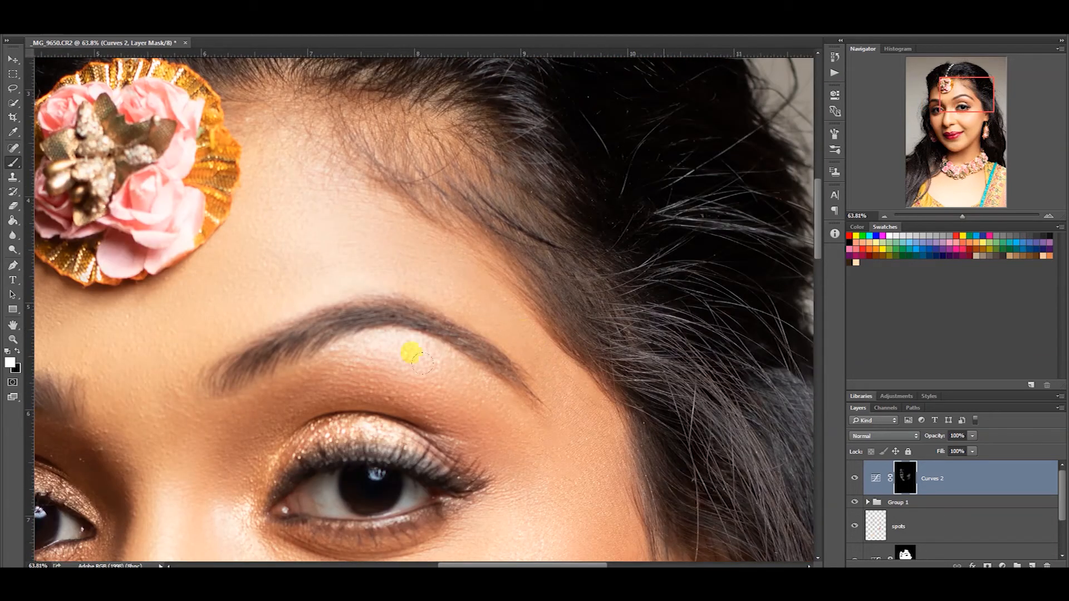
left_click_drag(422, 363, 410, 292)
mouse_move(287, 321)
left_mouse_down()
mouse_move(185, 365)
mouse_move(314, 304)
mouse_move(209, 331)
left_mouse_up()
left_click_drag(293, 472, 271, 476)
left_click_drag(342, 476, 338, 374)
left_click_drag(468, 269, 465, 258)
left_click_drag(396, 205, 410, 271)
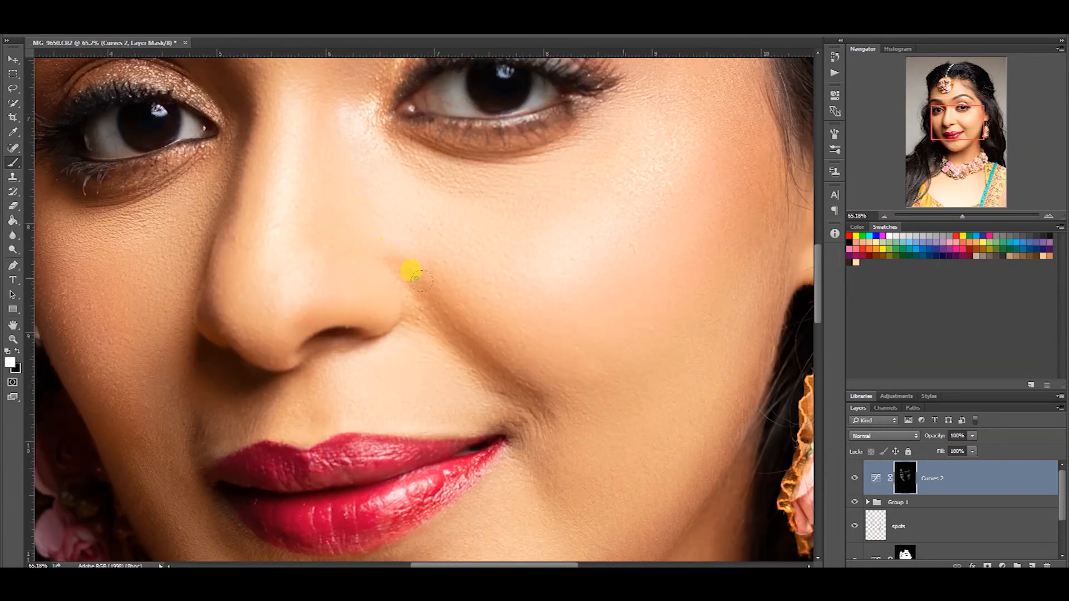
Lighten the dark skin patches around the lips and on the chin by painting white on the Curves 2 mask.
left_click_drag(341, 413, 398, 315)
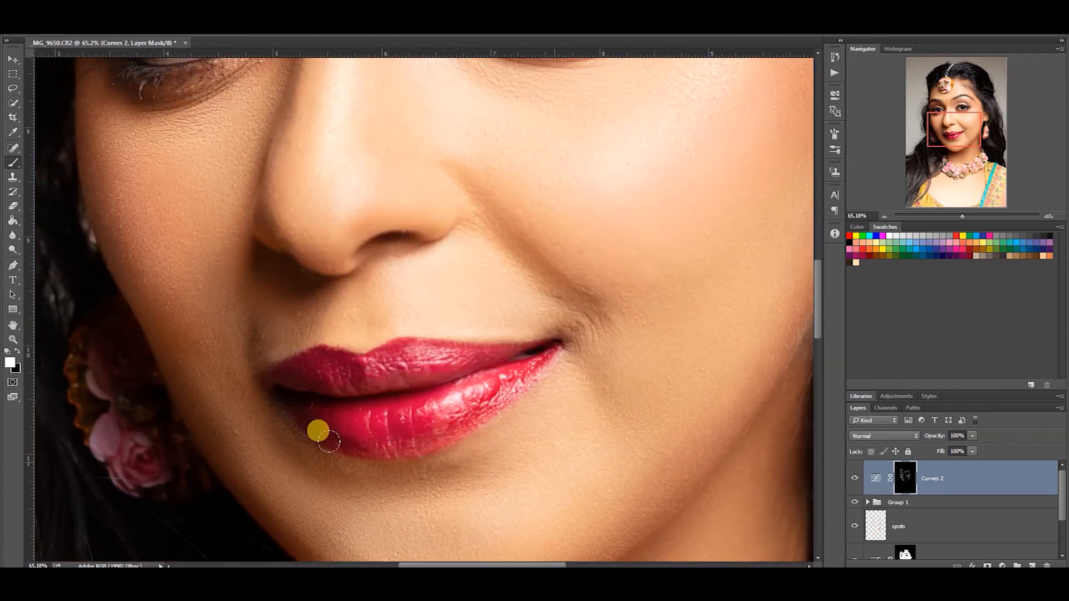
scroll(233, 342, "up", 2)
mouse_move(246, 329)
left_mouse_down()
mouse_move(204, 319)
mouse_move(267, 330)
mouse_move(244, 309)
left_mouse_up()
mouse_move(215, 361)
left_mouse_down()
mouse_move(243, 414)
mouse_move(478, 487)
left_mouse_up()
left_click_drag(388, 531, 460, 487)
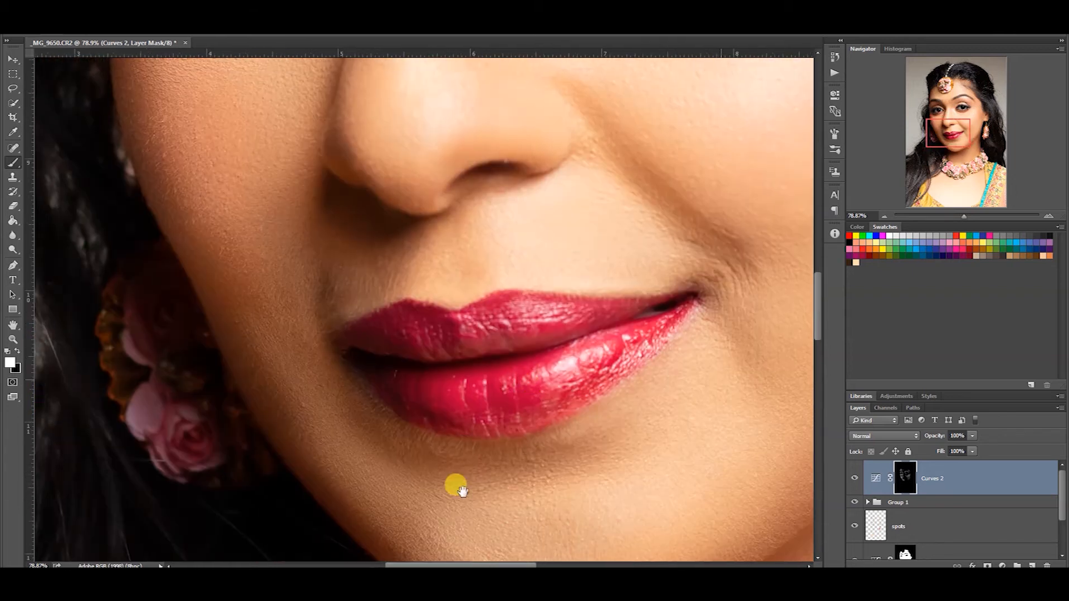
scroll(284, 339, "down", 1)
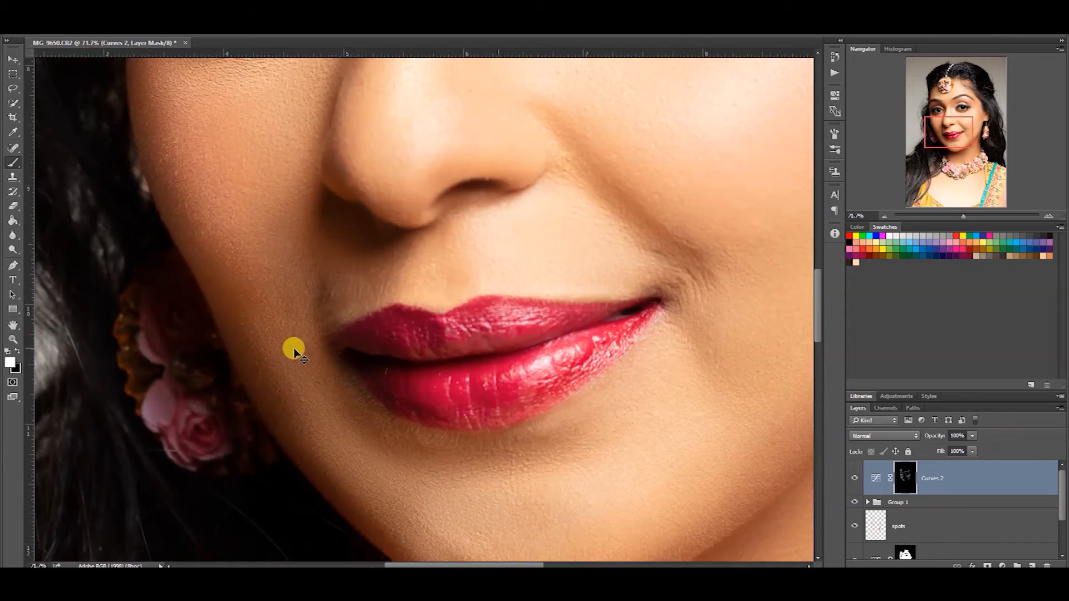
Compare the whole portrait with and without the Curves 2 layer to judge the dodging.
key("ctrl+0")
left_click(855, 477)
left_click(855, 478)
left_click(855, 478)
left_click(855, 477)
left_click(854, 478)
left_click(854, 478)
Add another Curves adjustment layer above Curves 2 and lower its RGB midtones to darken the image.
left_click(1032, 565)
key("Delete")
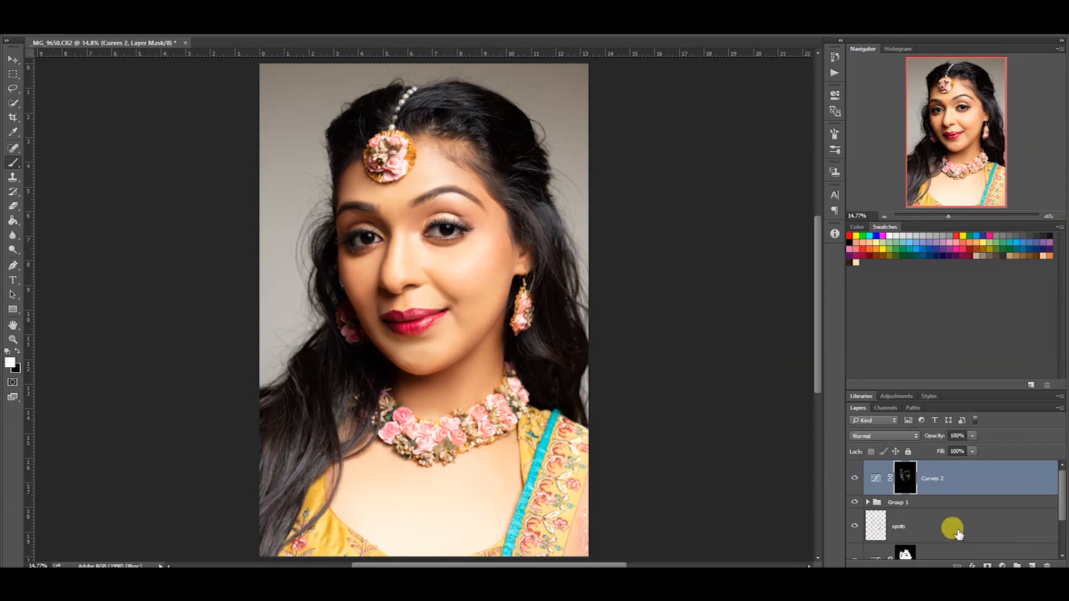
left_click(1002, 565)
left_click(972, 372)
left_click_drag(752, 199, 755, 209)
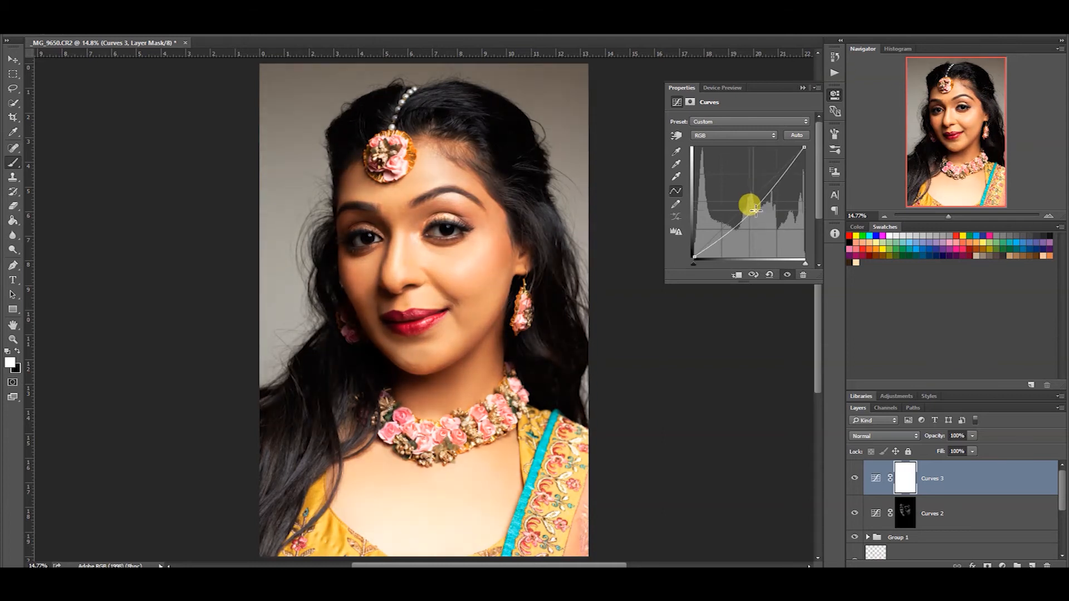
left_click(792, 90)
Rename the brightening Curves layer dodge and the darkening one burn, and invert the burn layer's mask to black.
double_click(932, 513)
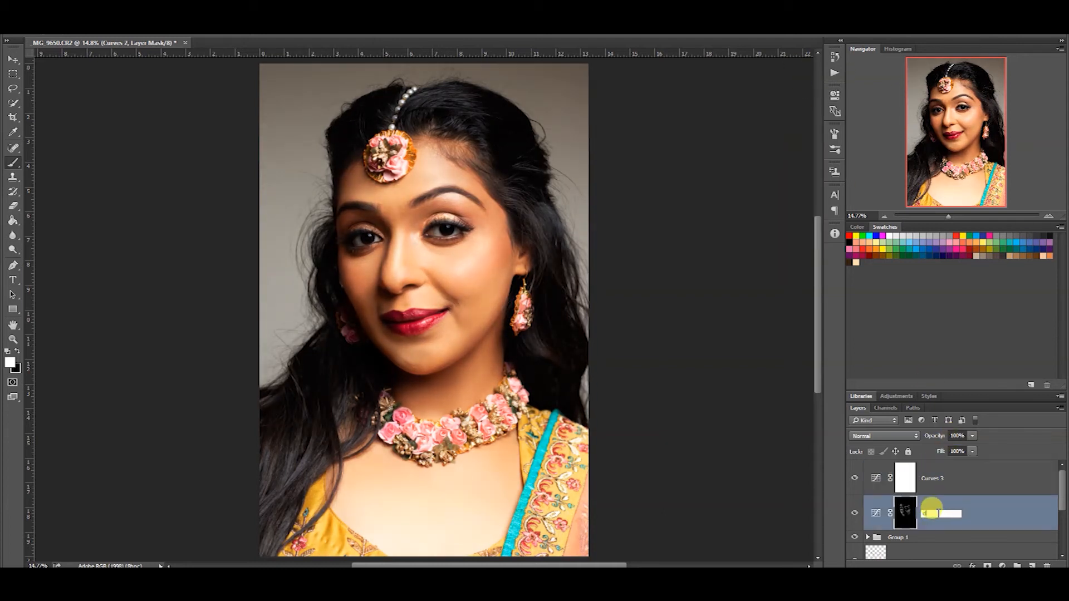
type("dodge")
double_click(939, 478)
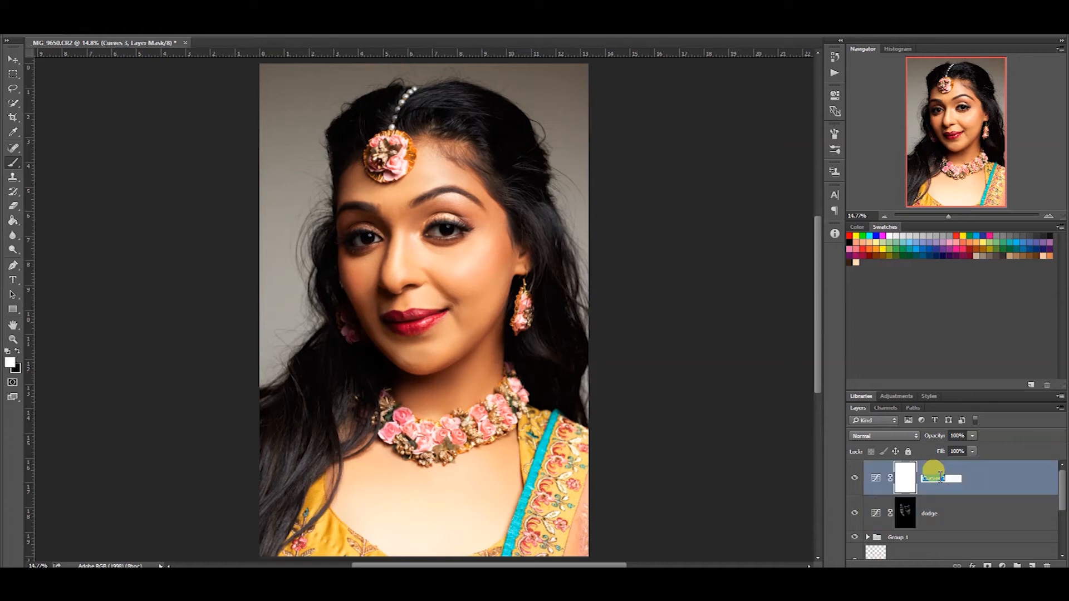
key("ctrl+i")
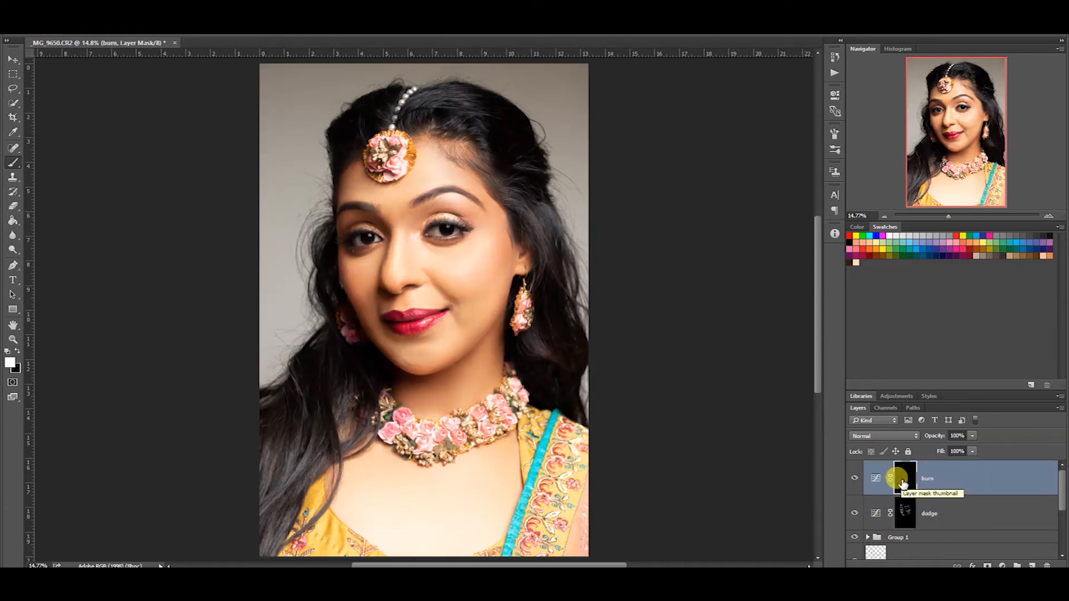
Resize the brush and paint white on the burn mask to darken bright skin patches under the eye, between the brows and on the forehead.
scroll(479, 284, "up", 5)
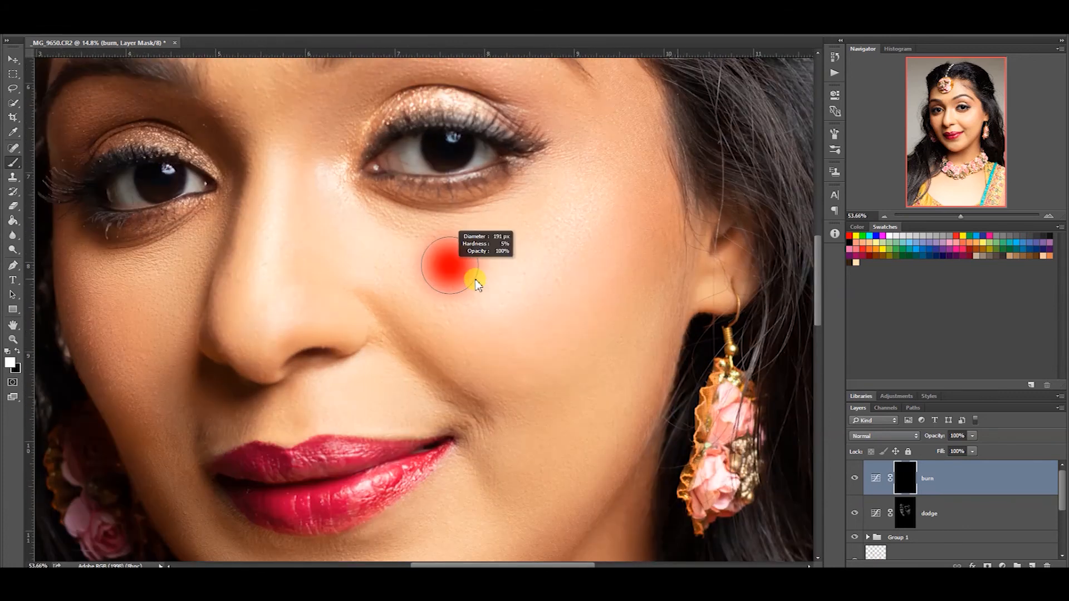
right_click(471, 277)
right_click(468, 241, "alt")
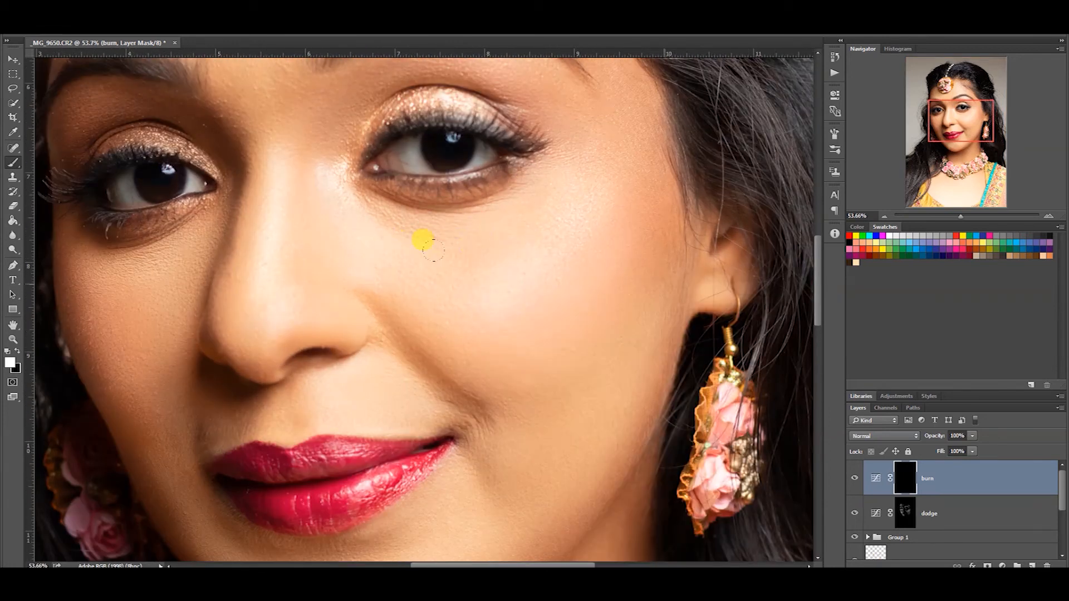
left_click_drag(436, 294, 459, 306)
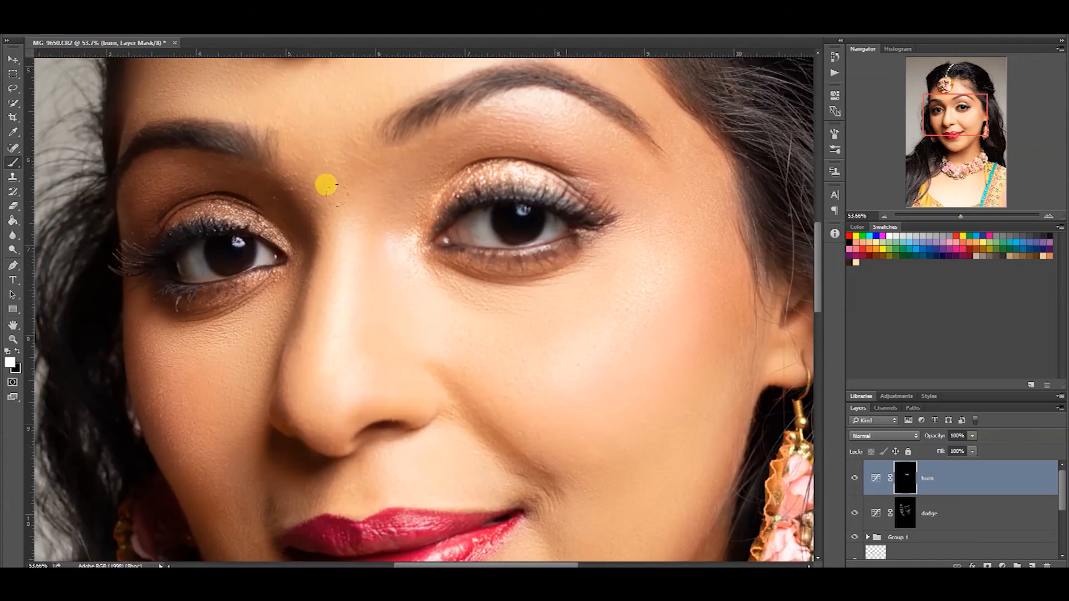
left_click_drag(334, 192, 291, 354)
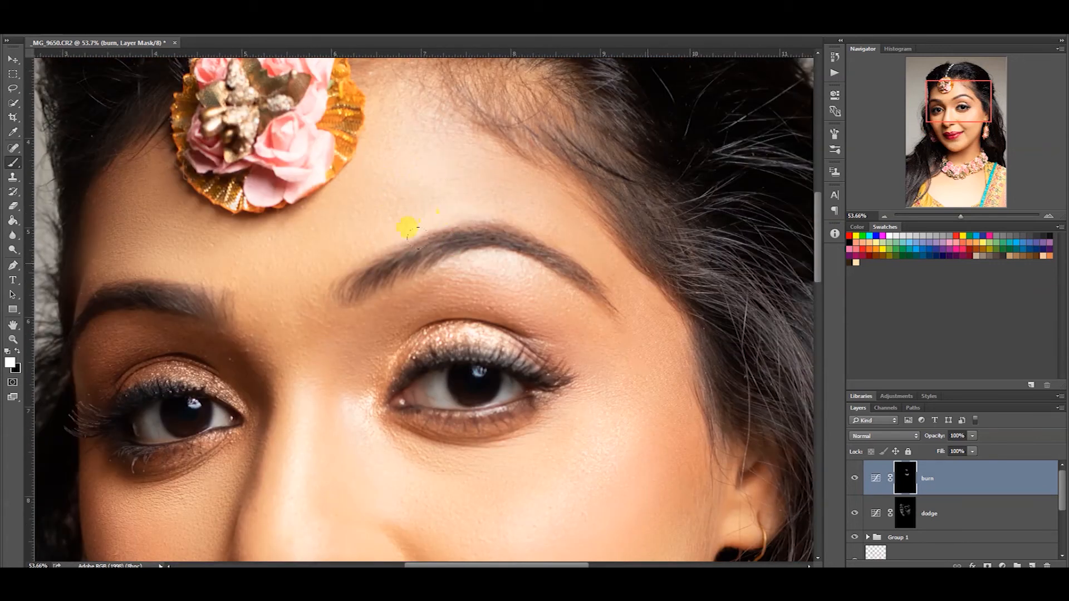
left_click_drag(349, 273, 460, 270)
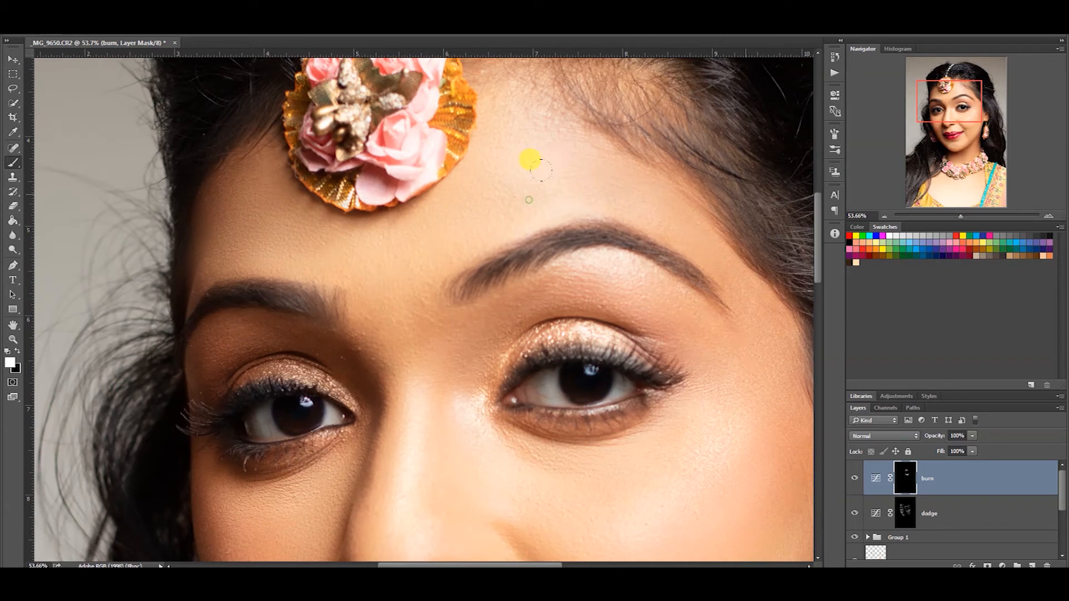
left_click_drag(564, 406, 529, 274)
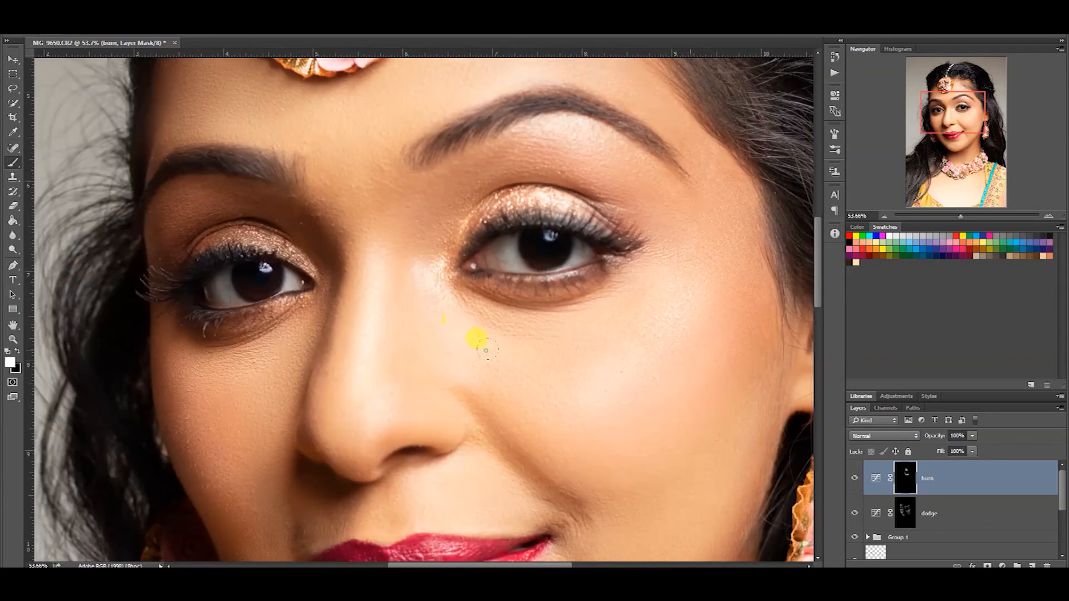
Darken the overly bright skin patches on the nose, upper lip, cheek and chin by painting white on the burn mask.
left_click_drag(355, 276, 387, 95)
scroll(456, 312, "up", 2)
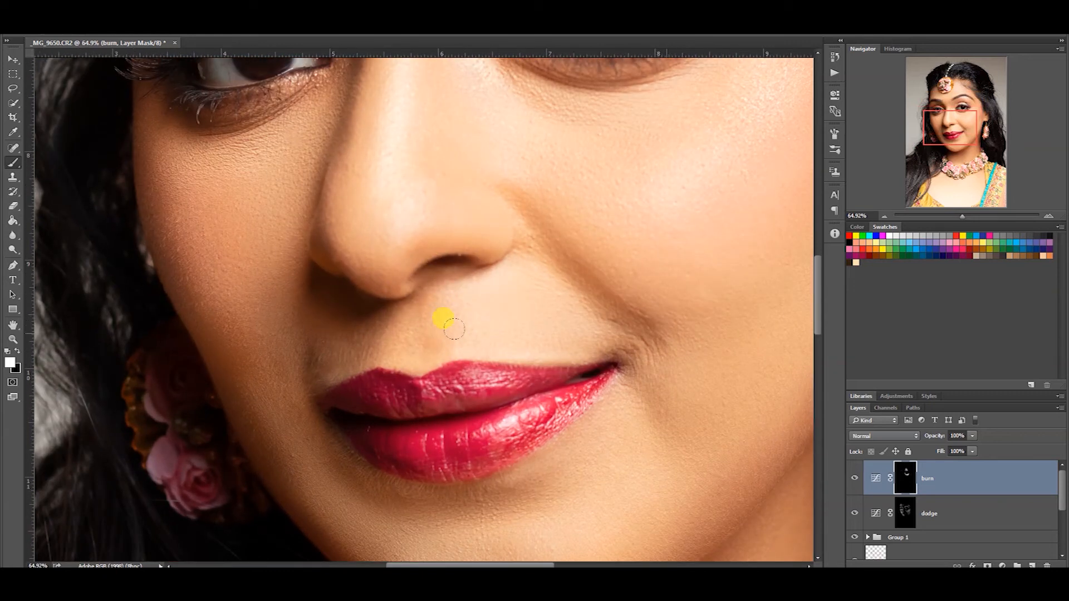
left_click_drag(655, 189, 534, 257)
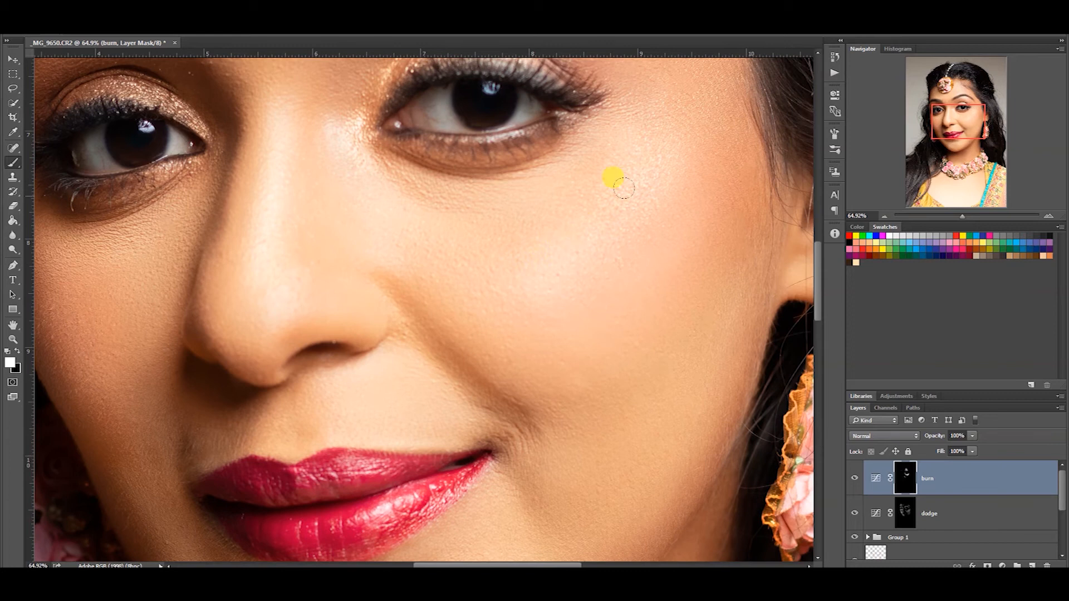
left_click_drag(278, 122, 268, 178)
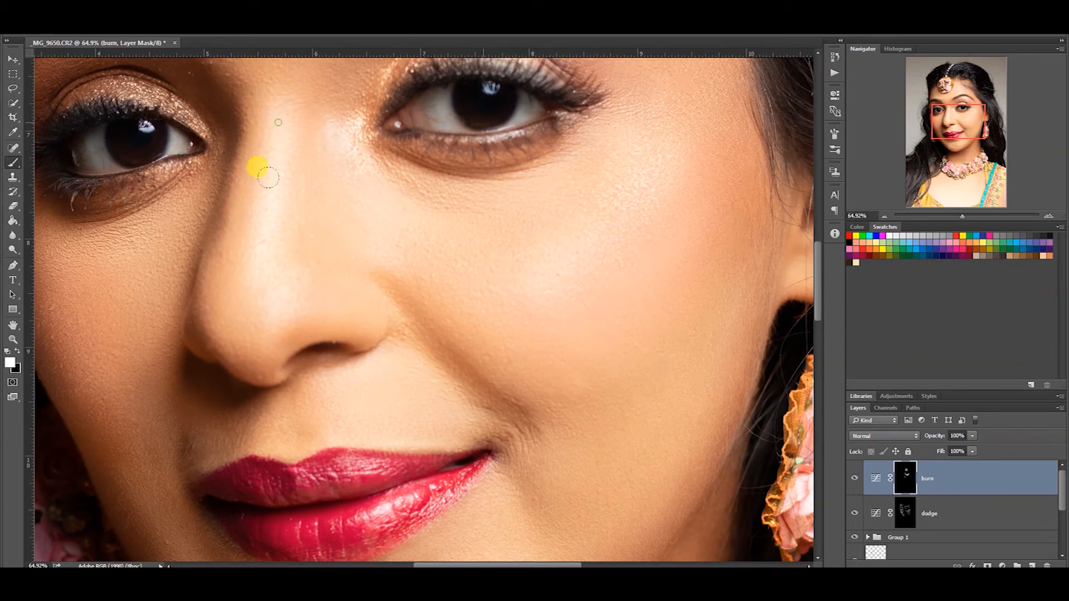
left_click_drag(212, 380, 245, 149)
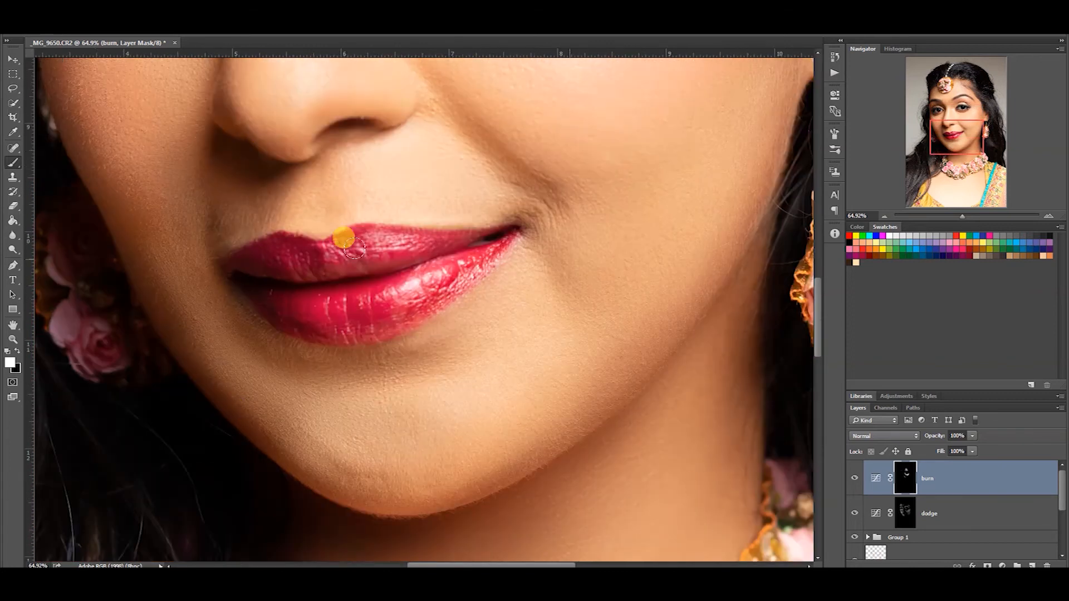
left_click_drag(459, 478, 411, 269)
Compare the whole portrait with and without the burn layer to judge the darkening.
scroll(469, 335, "down", 1)
scroll(470, 335, "down", 5)
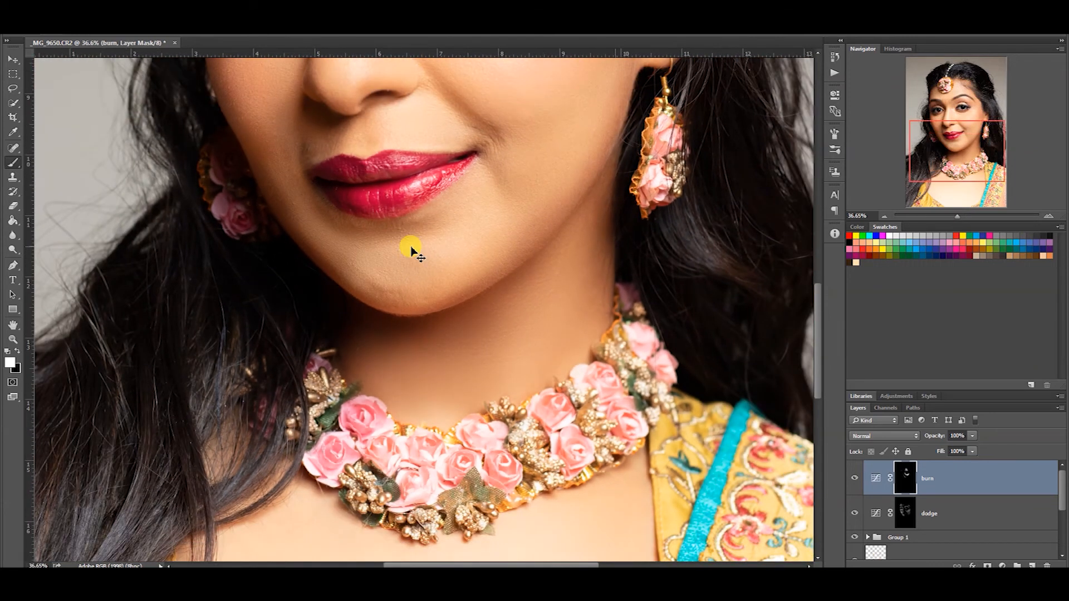
left_click(854, 477)
left_click(855, 478)
left_click(854, 478)
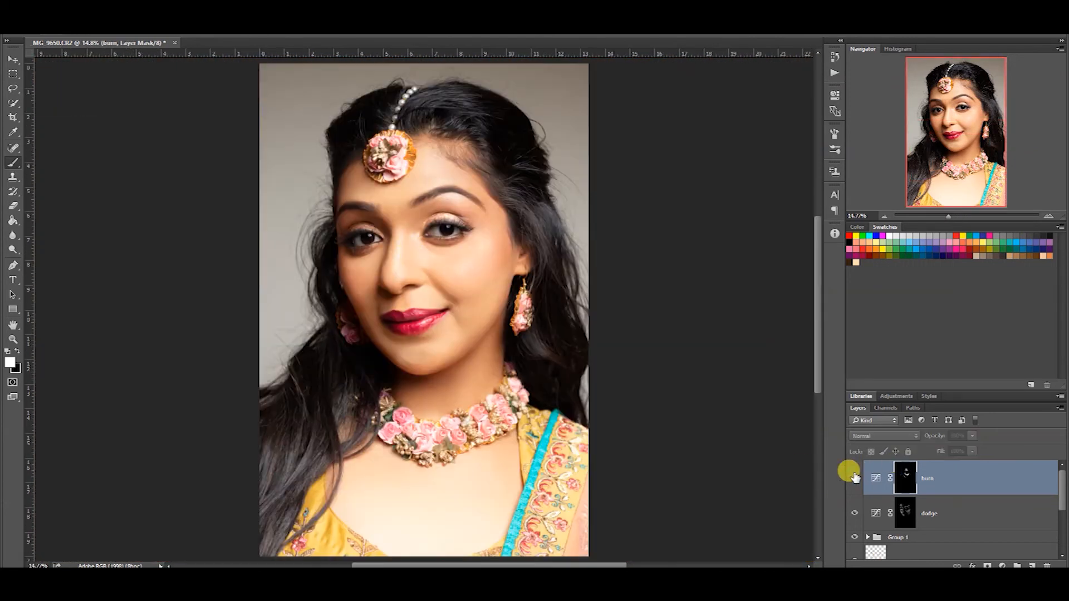
left_click(854, 478)
Darken the bright skin on the chest below the necklace by painting white on the burn mask.
left_click_drag(494, 453, 518, 285)
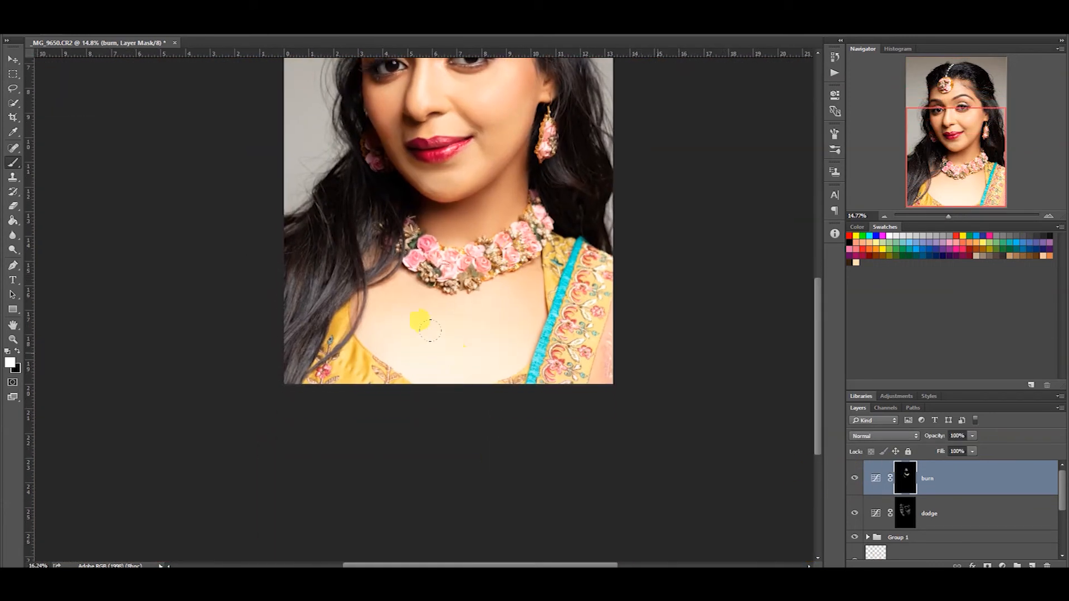
scroll(454, 341, "up", 5)
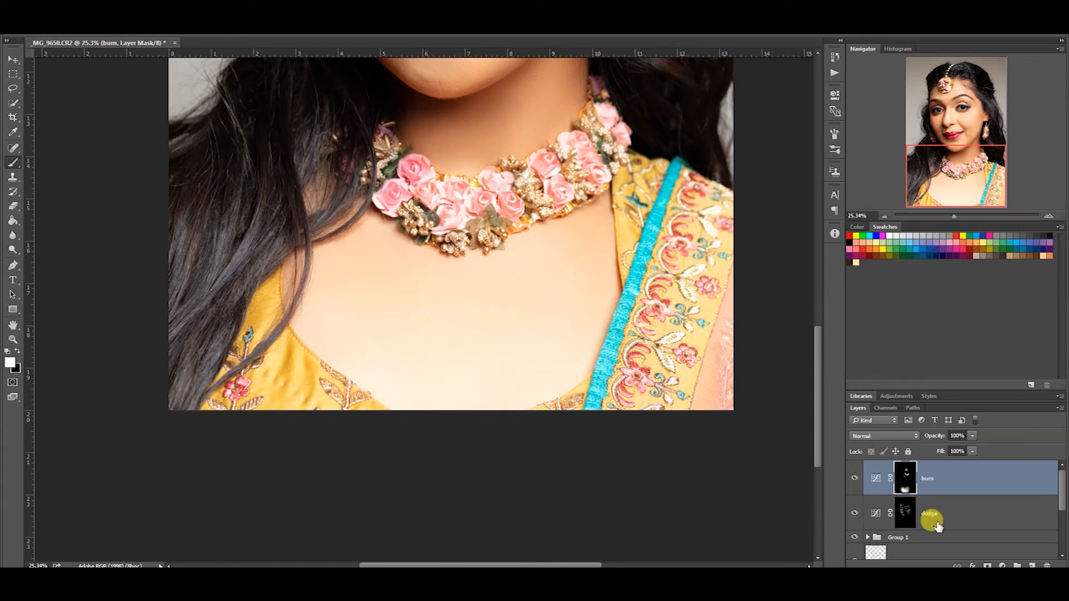
scroll(528, 329, "down", 5)
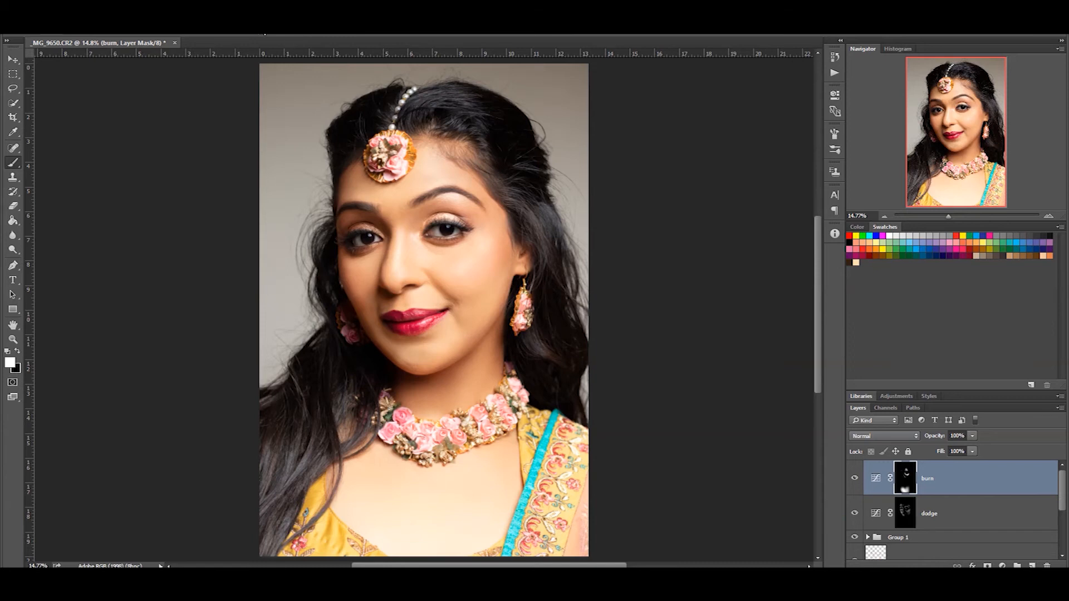
scroll(470, 479, "up", 5)
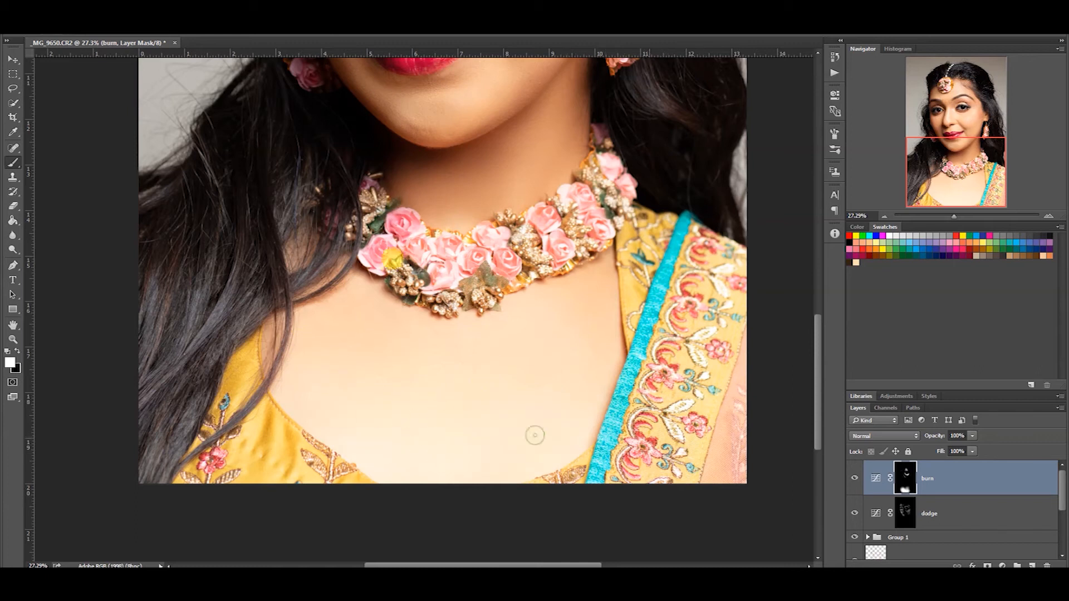
Refine the burn mask around the eyes, nose bridge and cheeks, alternating white to darken and black to restore.
left_click_drag(392, 258, 380, 515)
scroll(415, 150, "up", 3)
left_click_drag(529, 270, 485, 255)
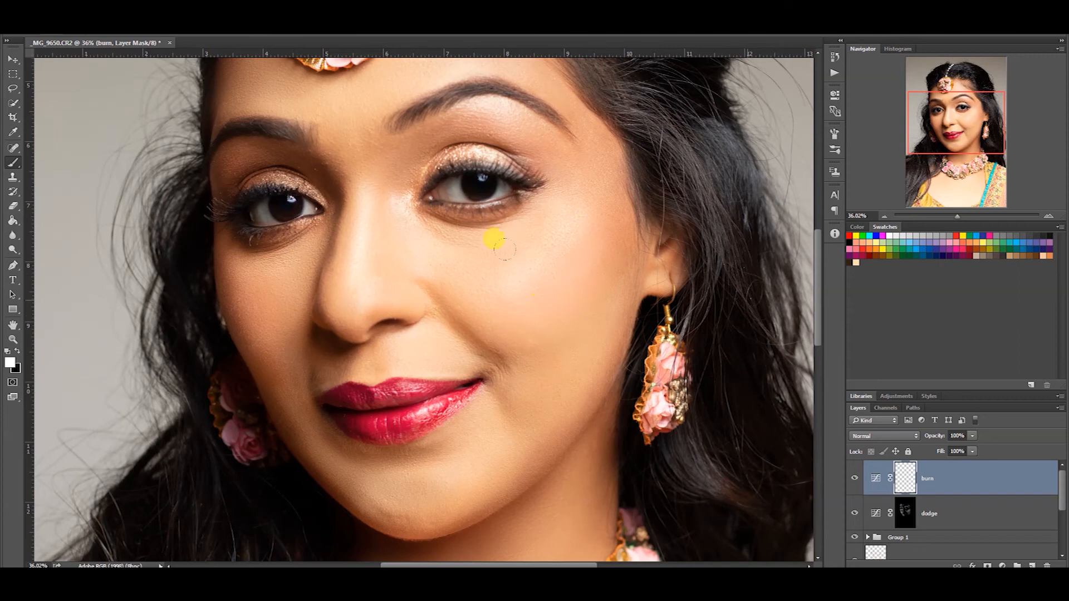
scroll(529, 268, "up", 5)
key("x")
mouse_move(582, 184)
left_mouse_down()
mouse_move(546, 186)
mouse_move(589, 158)
mouse_move(568, 186)
mouse_move(554, 160)
mouse_move(463, 276)
mouse_move(451, 234)
left_mouse_up()
key("x")
left_click_drag(261, 217, 364, 373)
scroll(413, 312, "down", 4)
left_click_drag(353, 260, 416, 284)
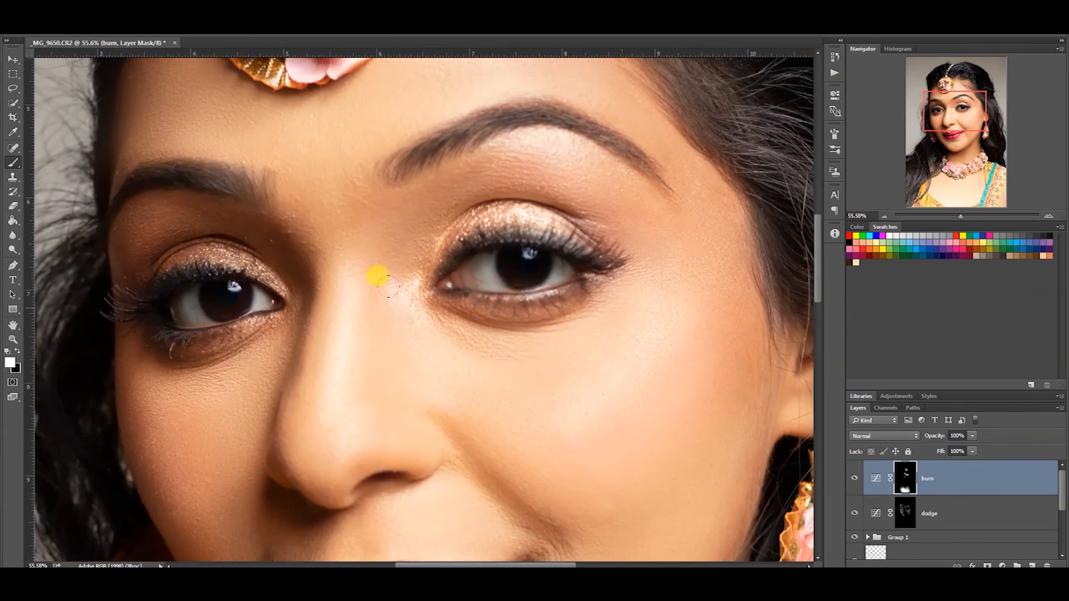
scroll(389, 287, "up", 3)
key("x")
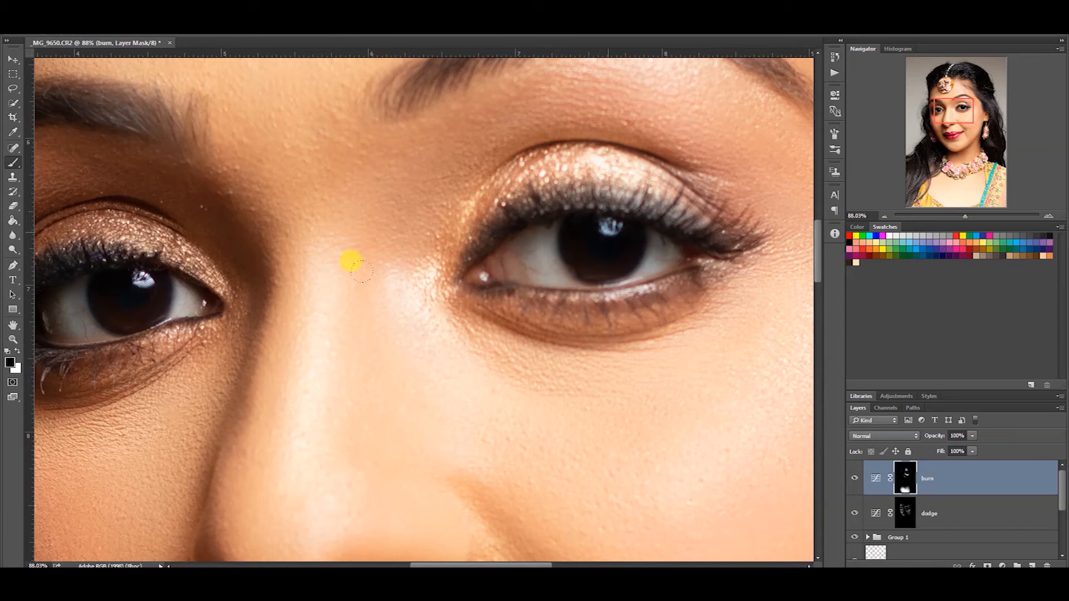
Compare the retouched portrait with the original by repeatedly isolating the Background layer and restoring all layers.
key("ctrl+0")
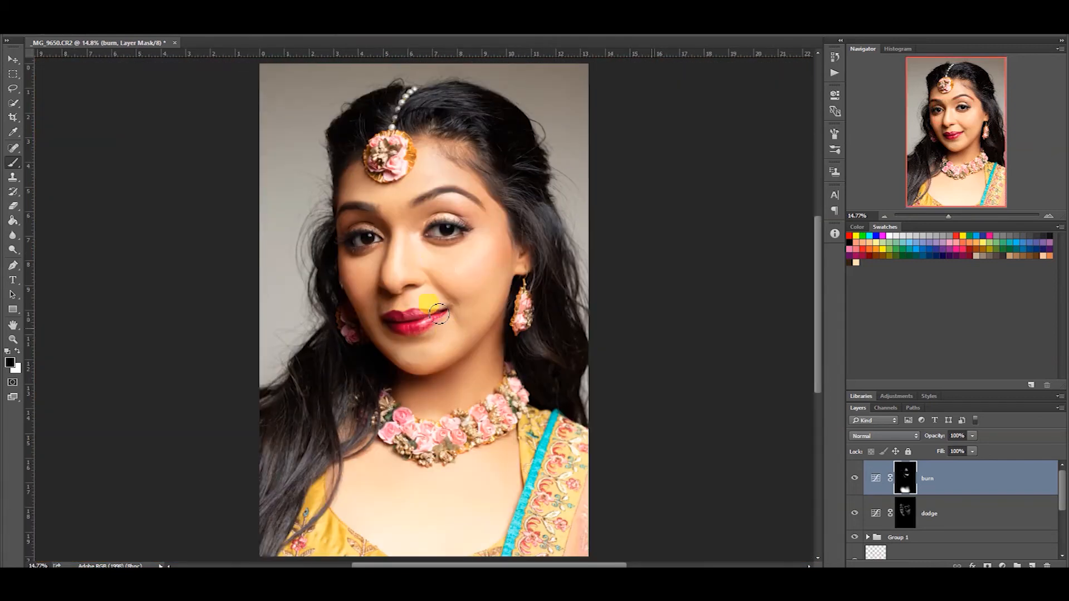
scroll(906, 508, "down", 5)
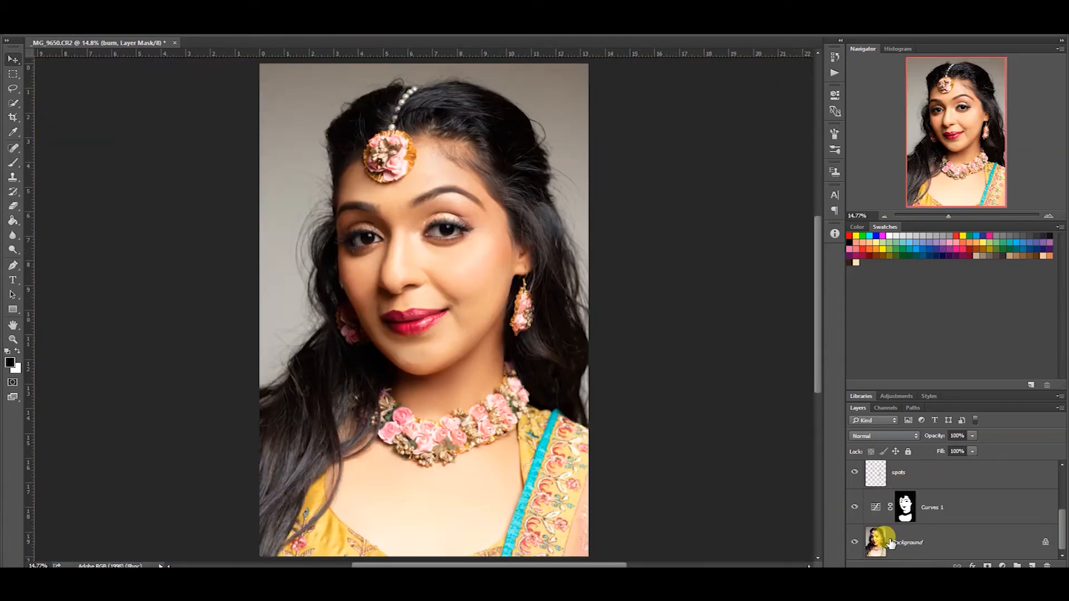
left_click(855, 543, "alt")
left_click(855, 543, "alt")
left_click(854, 542, "alt")
left_click(855, 542, "alt")
left_click(855, 543, "alt")
left_click(854, 543, "alt")
Group the burn and dodge layers and name the group D & B.
scroll(864, 510, "up", 5)
left_click(986, 506, "shift")
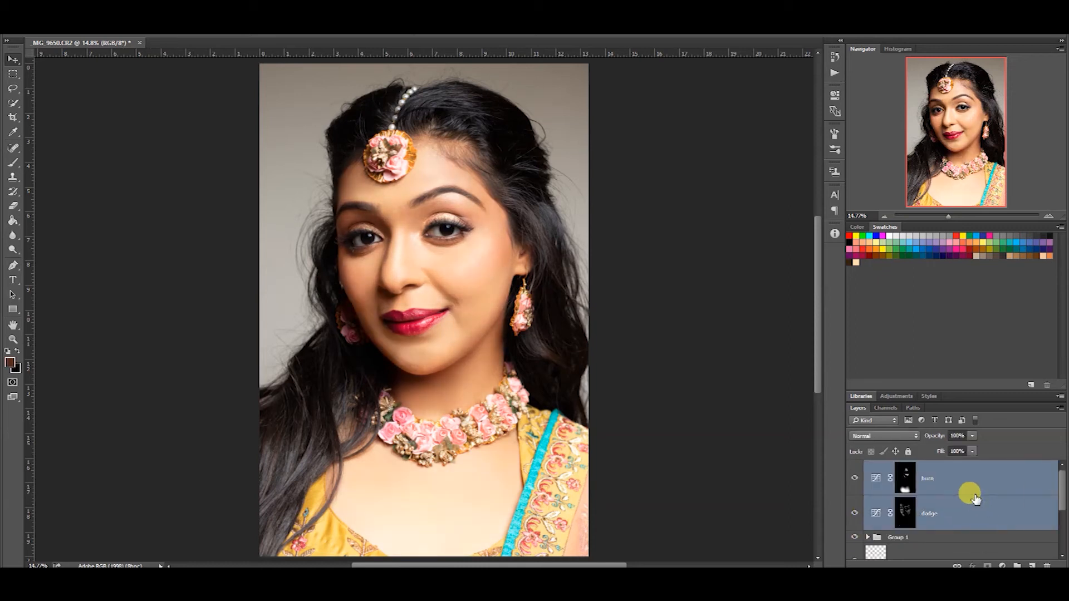
key("ctrl+g")
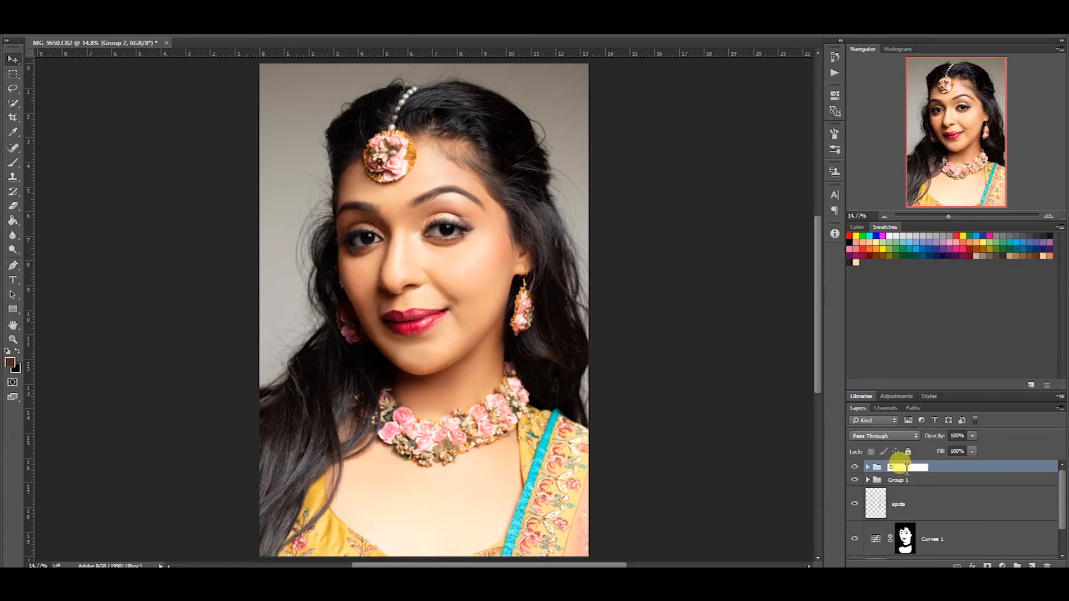
left_click(906, 468)
type("D & B")
key("Return")
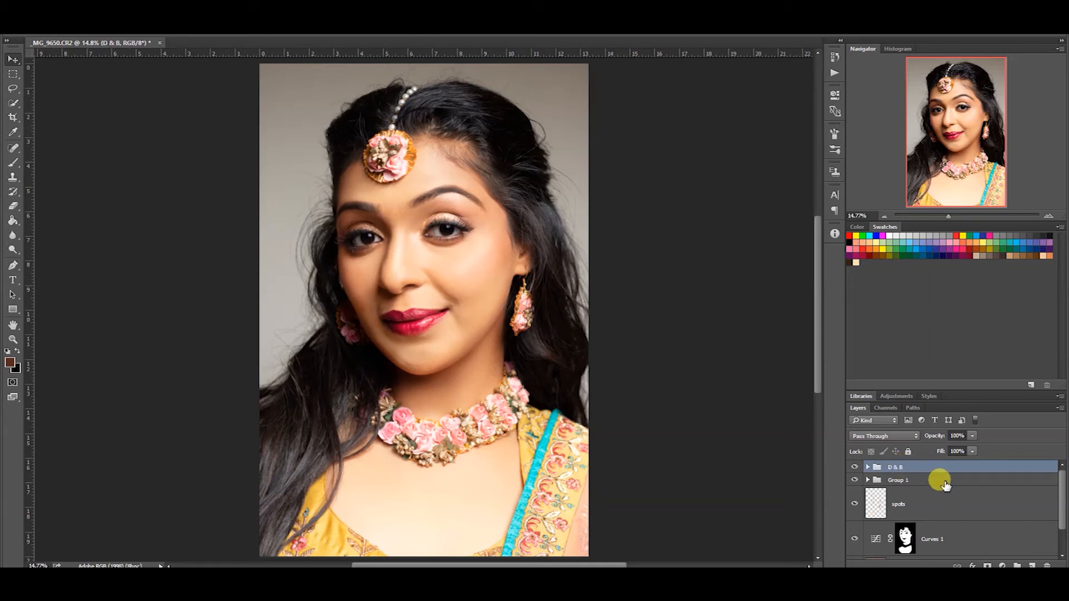
Stamp all visible layers into a new top layer, invert its colors and set its blend mode to Vivid Light.
key("ctrl+shift+alt+e")
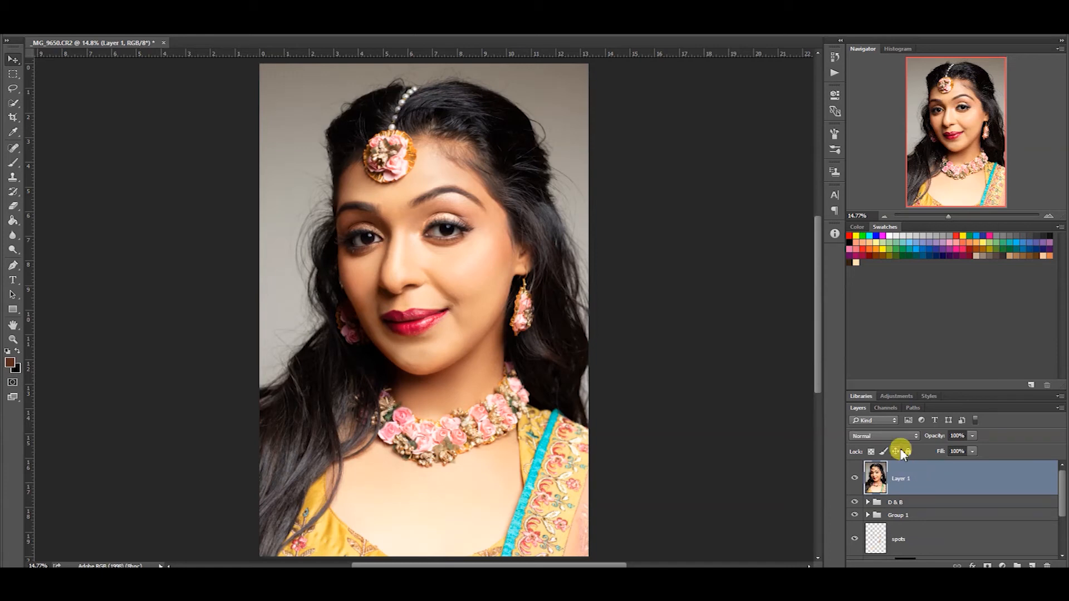
key("ctrl+i")
left_click(866, 438)
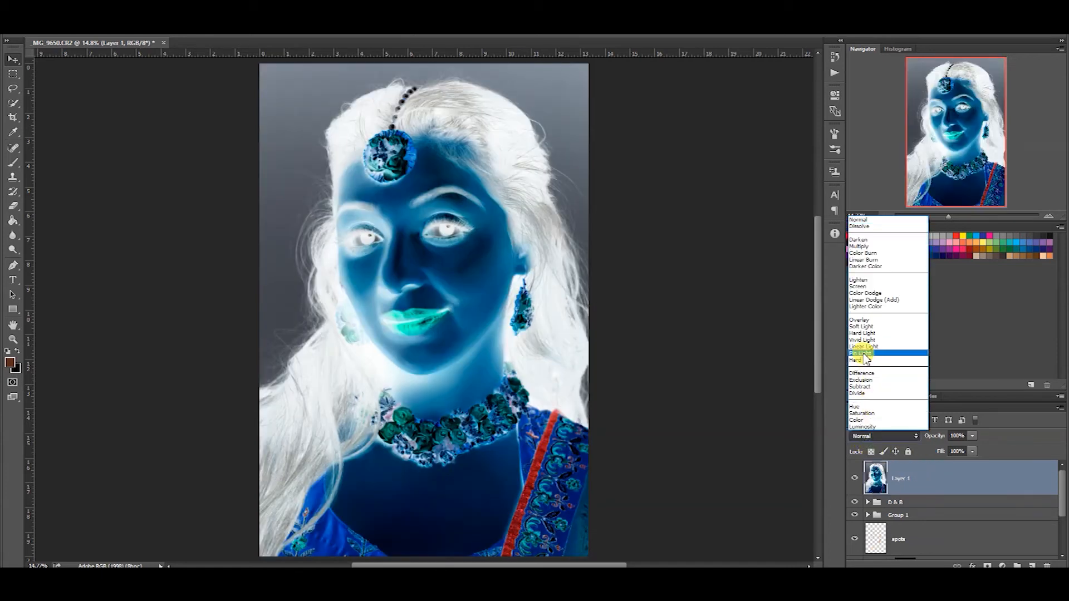
left_click(862, 340)
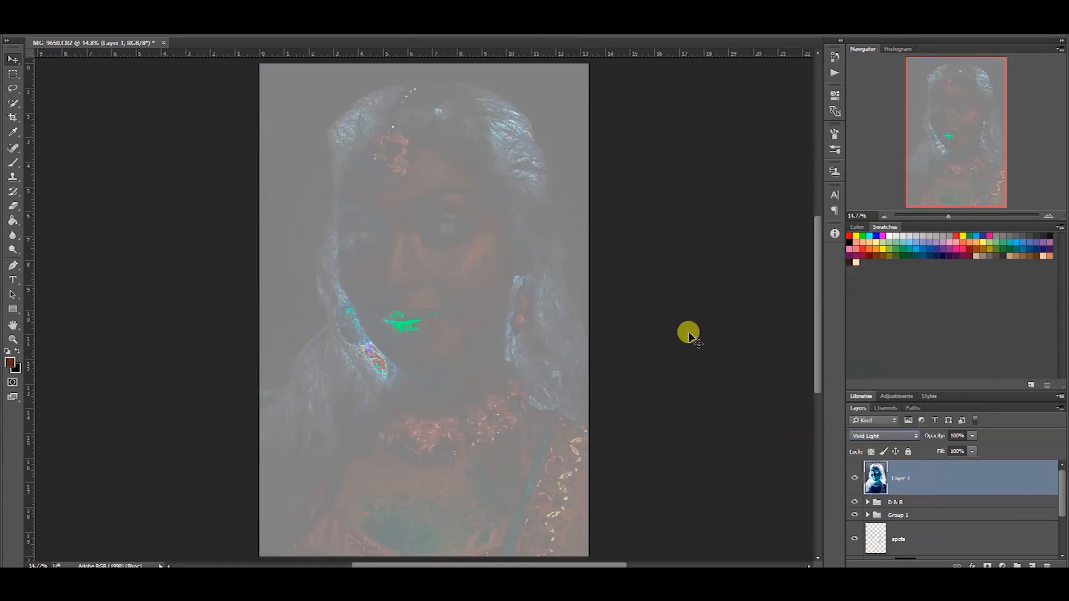
Apply the High Pass filter to the inverted Layer 1.
left_click(180, 30)
mouse_move(267, 337)
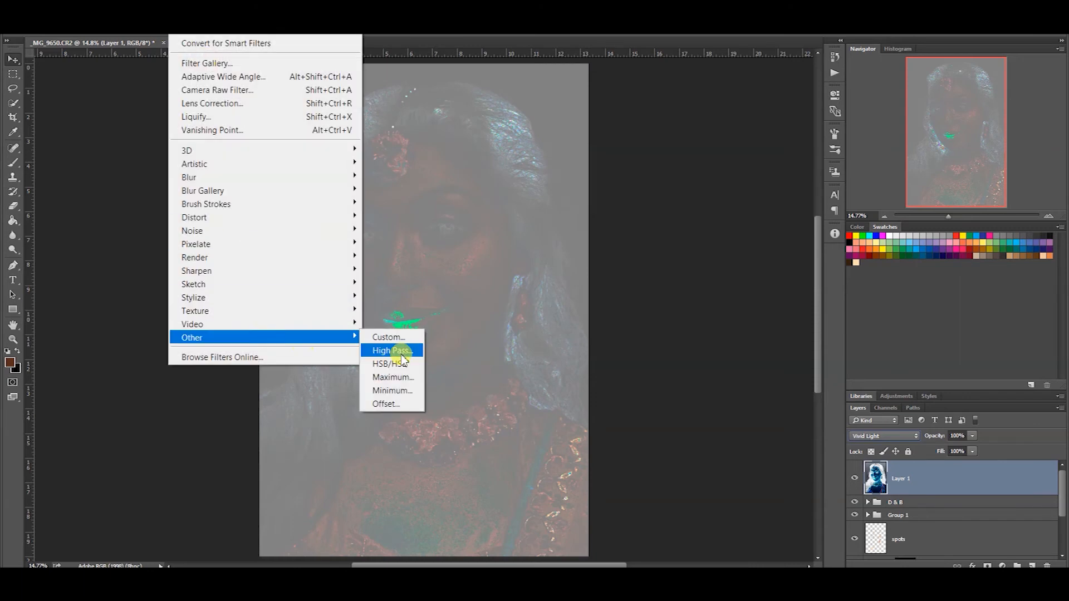
left_click(397, 350)
left_click(757, 198)
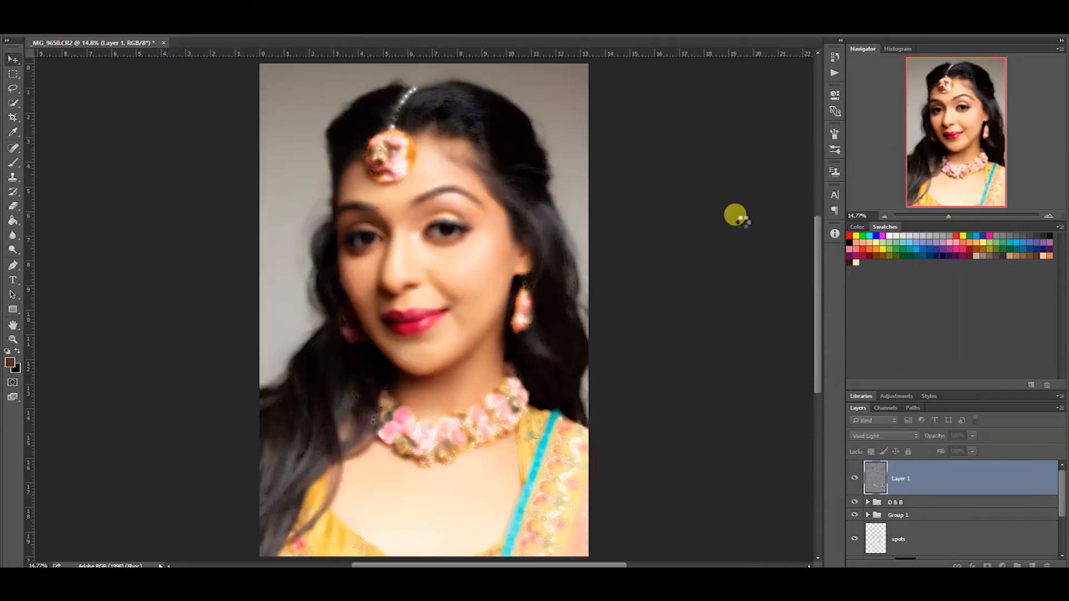
Apply a Gaussian Blur to Layer 1 that brings back fine skin texture, and hide the layer with a black mask.
key("ctrl+plus")
key("ctrl+plus")
key("ctrl+plus")
key("ctrl+plus")
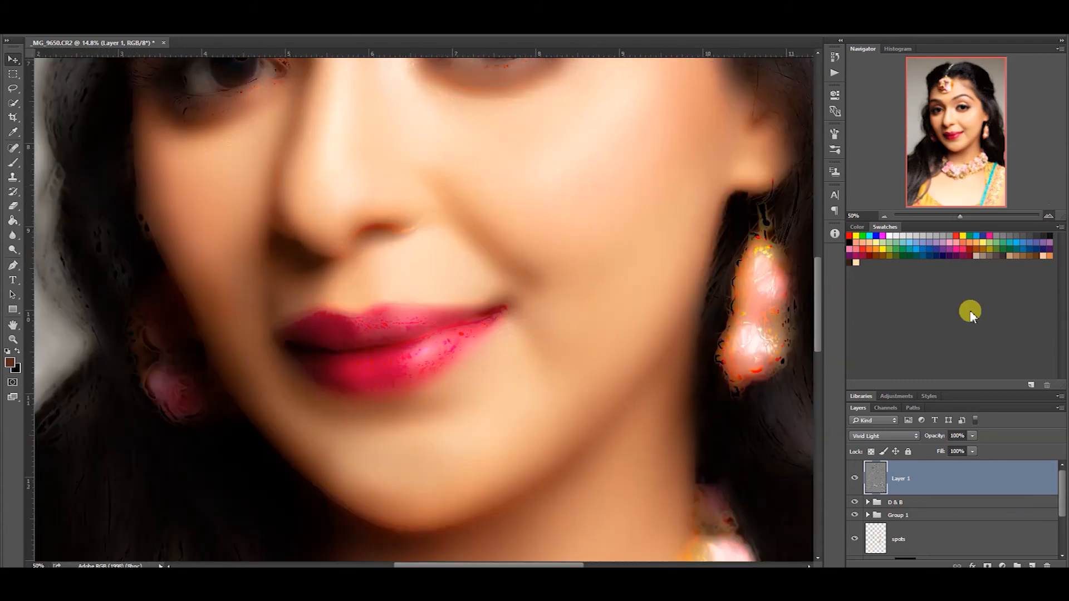
key("ctrl+plus")
mouse_move(645, 119)
left_mouse_down()
mouse_move(585, 516)
mouse_move(769, 382)
mouse_move(820, 384)
left_mouse_up()
left_click(179, 29)
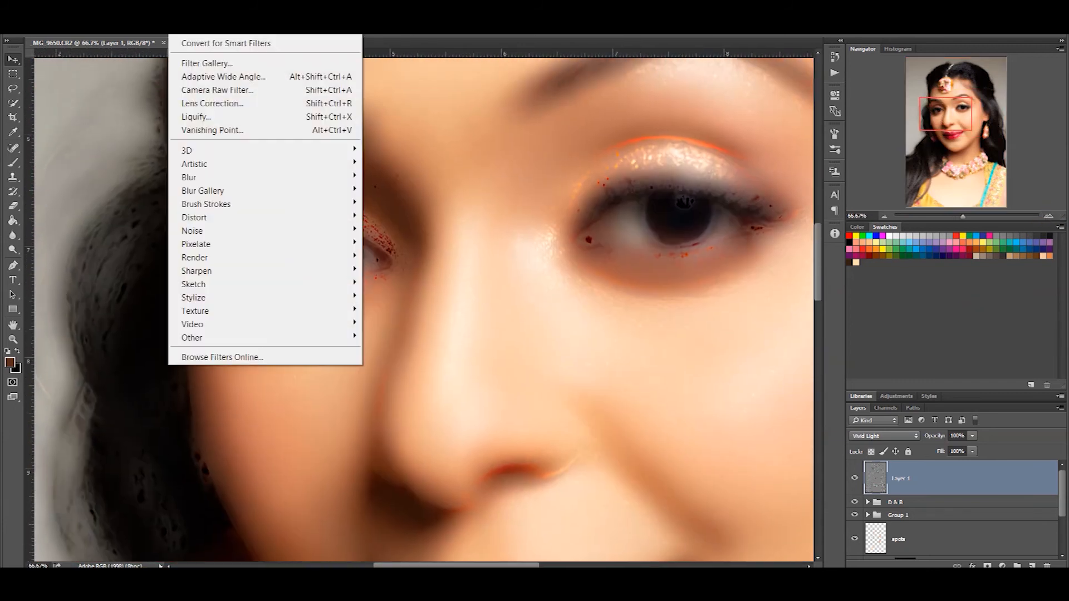
mouse_move(212, 177)
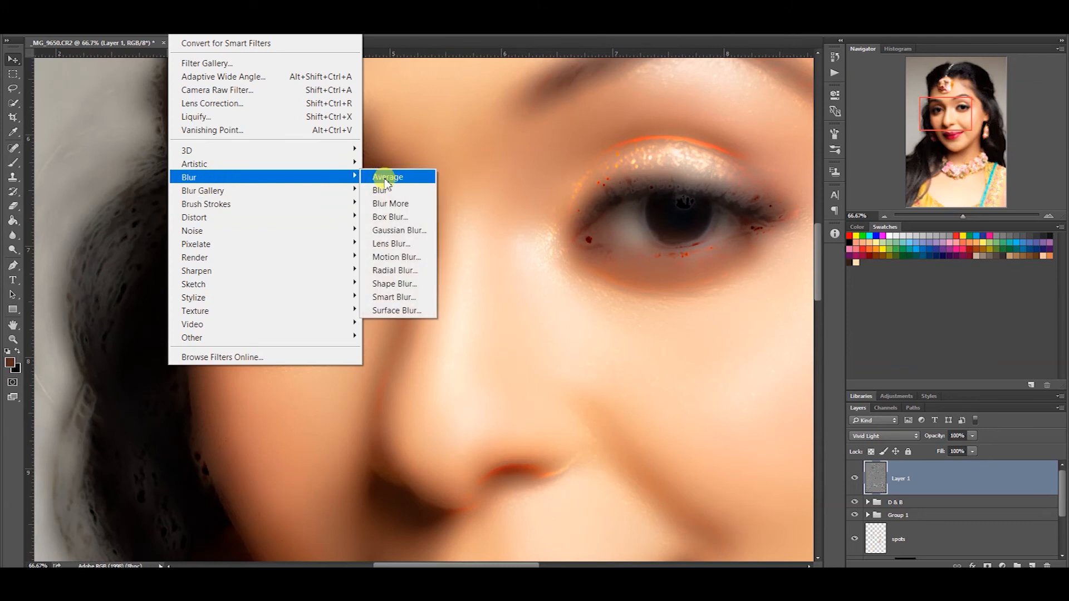
left_click(392, 230)
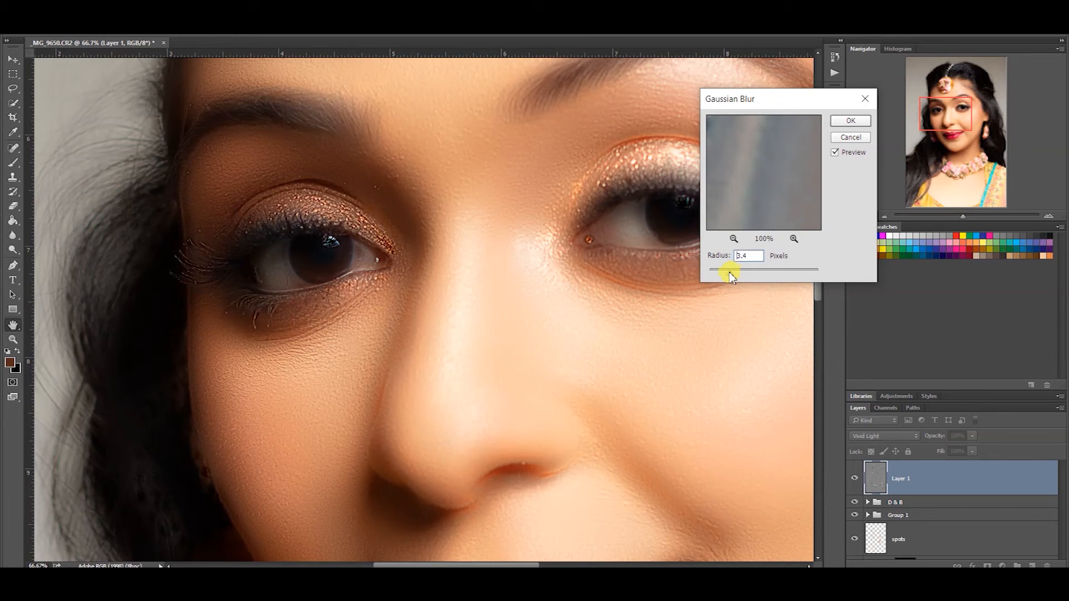
left_click(840, 120)
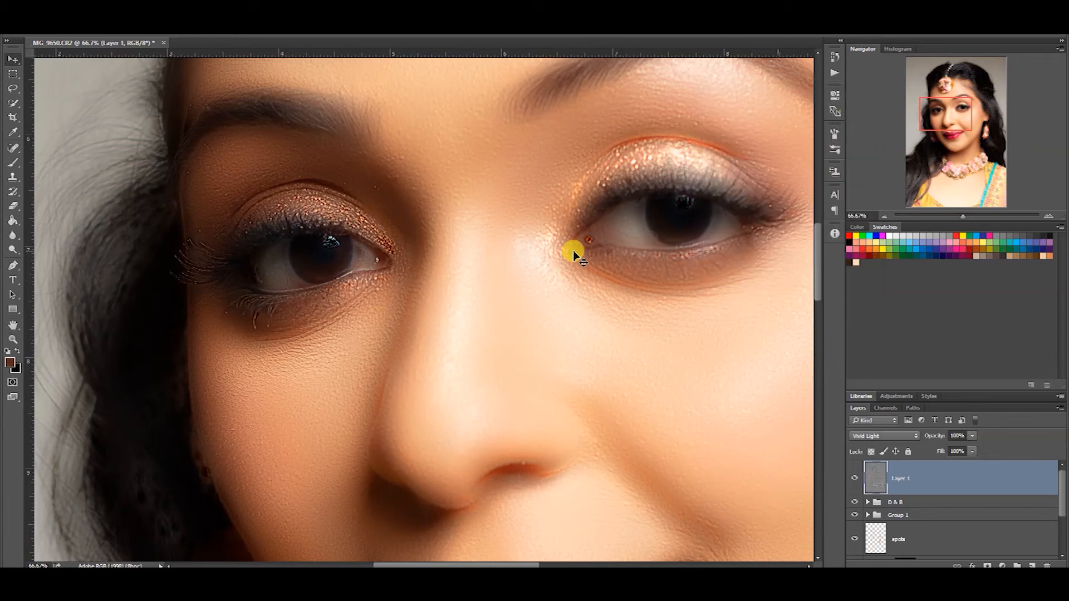
key("ctrl+0")
left_click(987, 564, "alt")
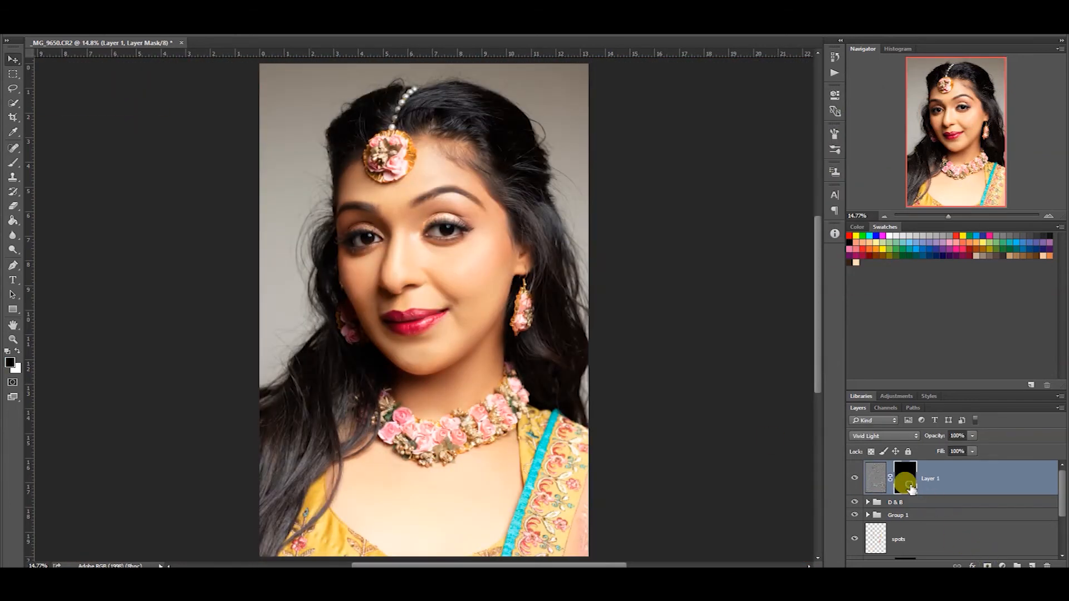
Brush white on Layer 1's mask over the forehead beside the head ornament to reveal the skin smoothing.
key("b")
scroll(397, 224, "up", 2)
left_click(1049, 216)
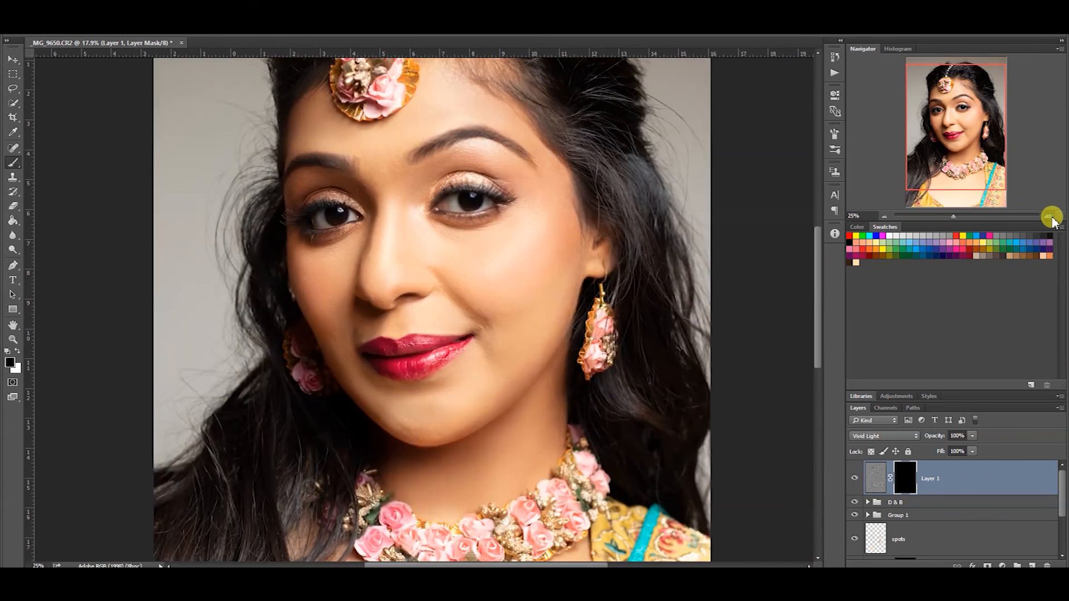
left_click(1048, 216)
left_click(1048, 216)
left_click_drag(489, 191, 514, 417)
left_click(1048, 216)
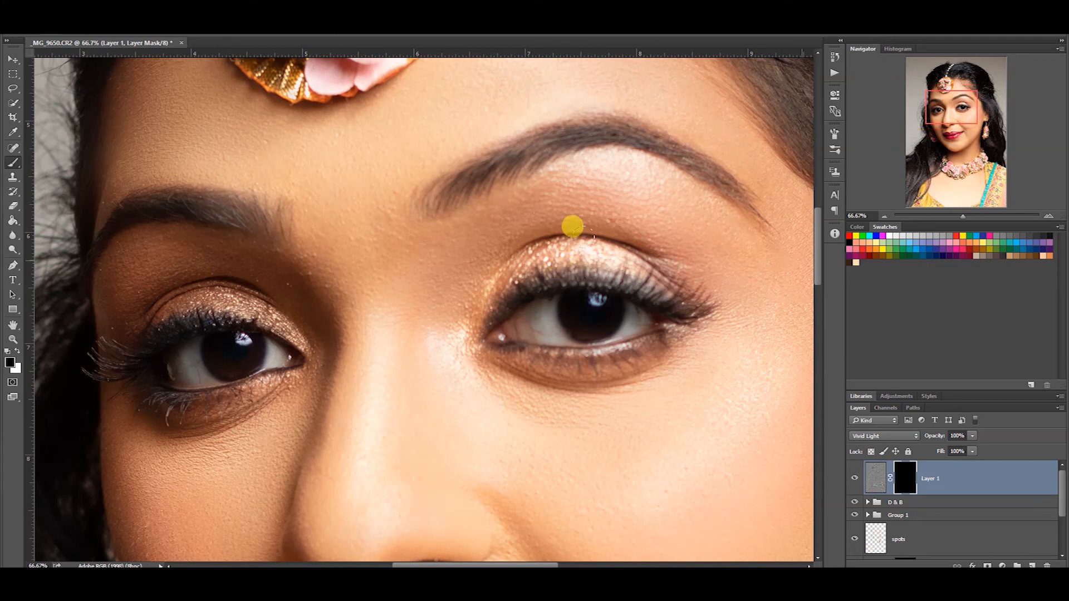
left_click_drag(617, 201, 586, 362)
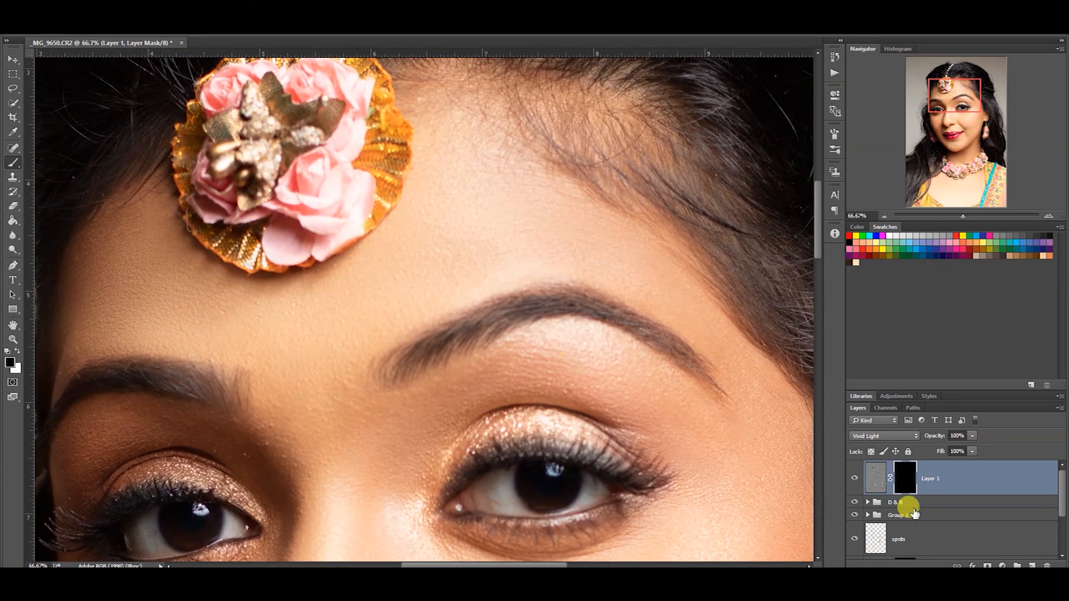
mouse_move(472, 234)
left_mouse_down()
mouse_move(452, 225)
mouse_move(494, 228)
mouse_move(503, 173)
mouse_move(494, 189)
left_mouse_up()
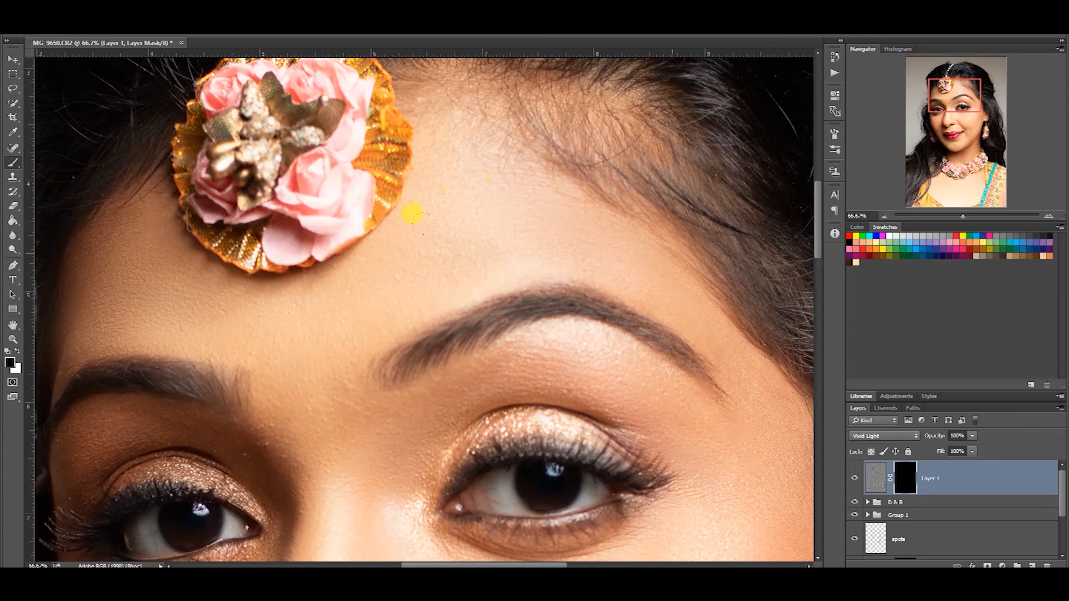
left_click_drag(150, 260, 382, 279)
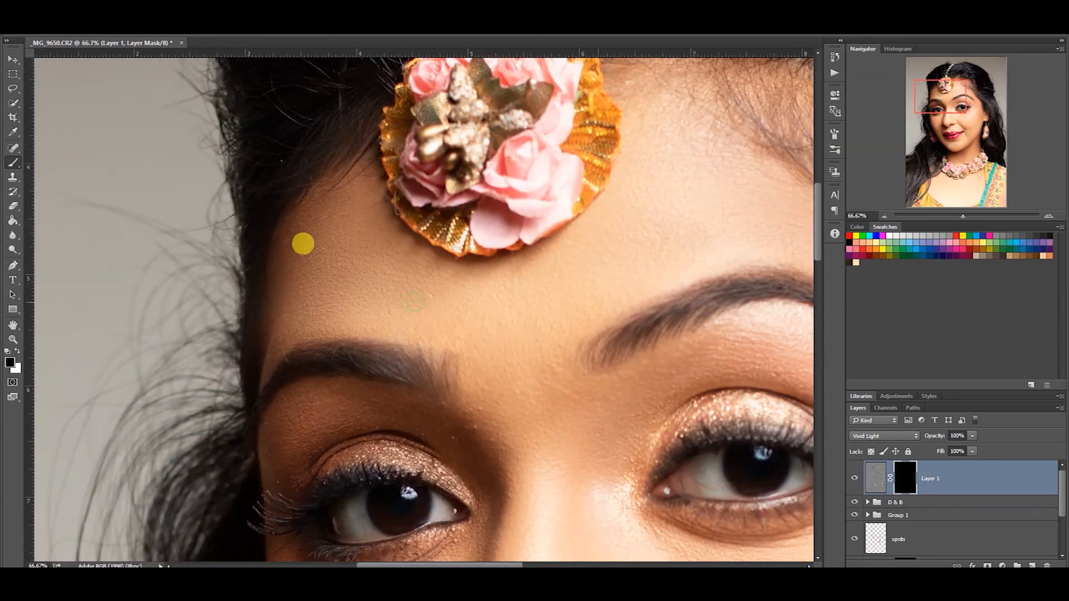
key("x")
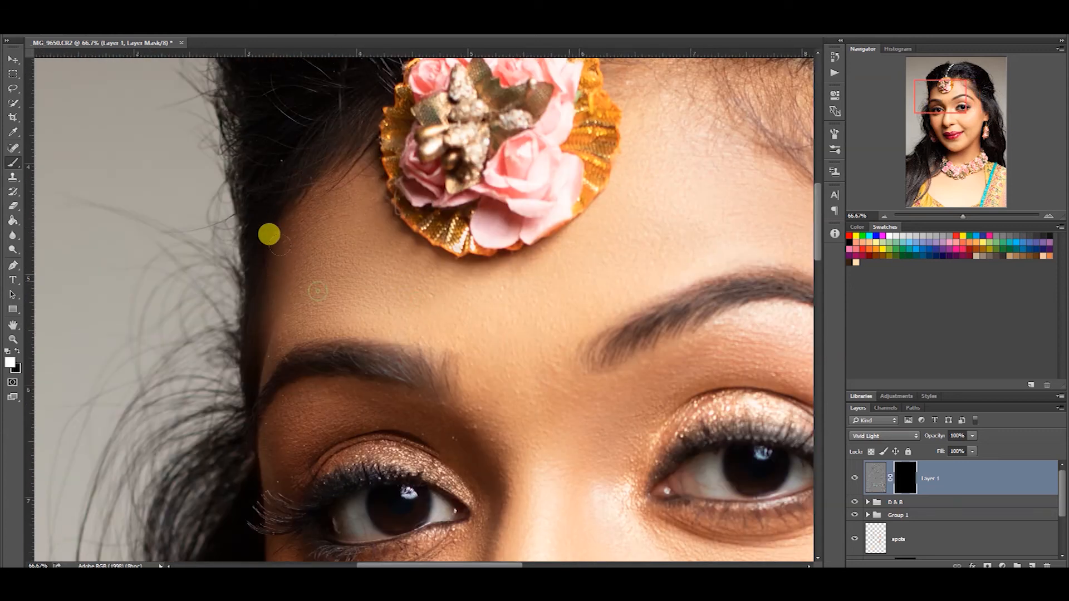
left_click_drag(514, 270, 593, 196)
left_click_drag(644, 239, 528, 315)
left_click_drag(504, 303, 560, 300)
left_click_drag(580, 272, 532, 256)
Reveal the smoothing on Layer 1's mask above the brow and across the temple on the subject's left side.
left_click_drag(684, 285, 425, 239)
left_click_drag(439, 234, 526, 251)
left_click_drag(645, 315, 397, 205)
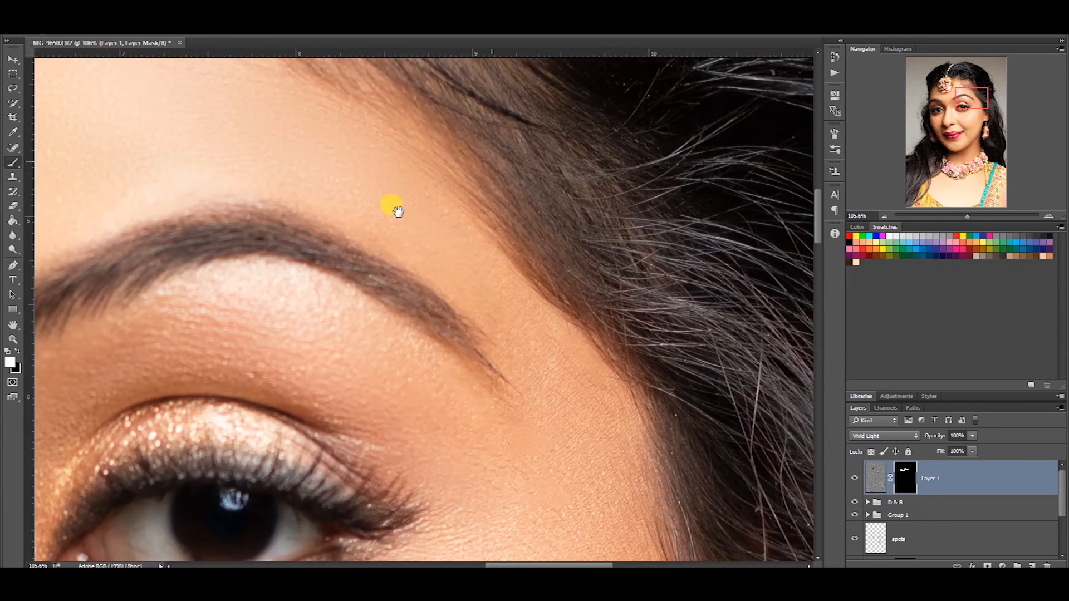
left_click(453, 277)
left_click_drag(413, 374, 400, 326)
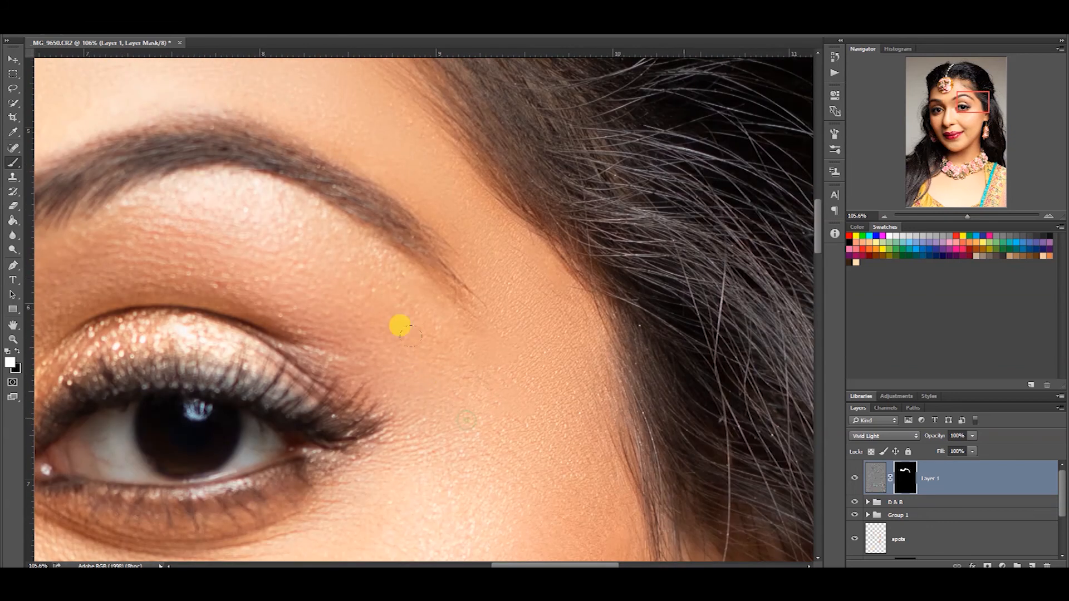
Paint the mask white around the subject's left eyelid, between the brows and down the bridge of the nose.
left_click_drag(217, 240, 394, 208)
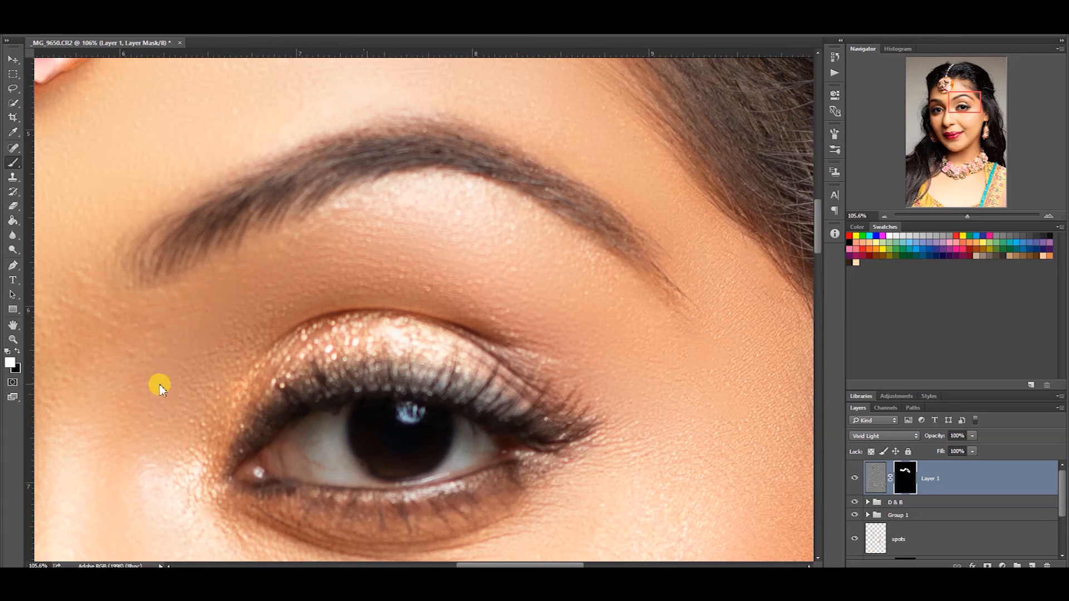
left_click_drag(157, 382, 295, 295)
left_click_drag(256, 446, 239, 251)
left_click_drag(370, 362, 448, 285)
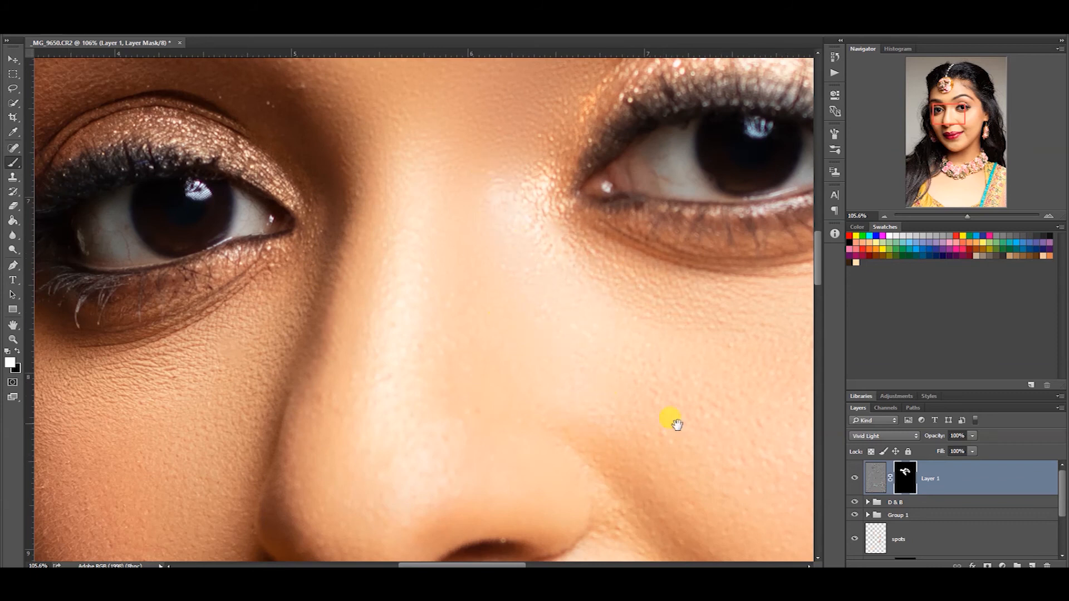
Smooth the subject's left cheek by painting the mask white from under the eye down toward the mouth corner.
left_click_drag(677, 425, 480, 337)
left_click_drag(608, 224, 295, 294)
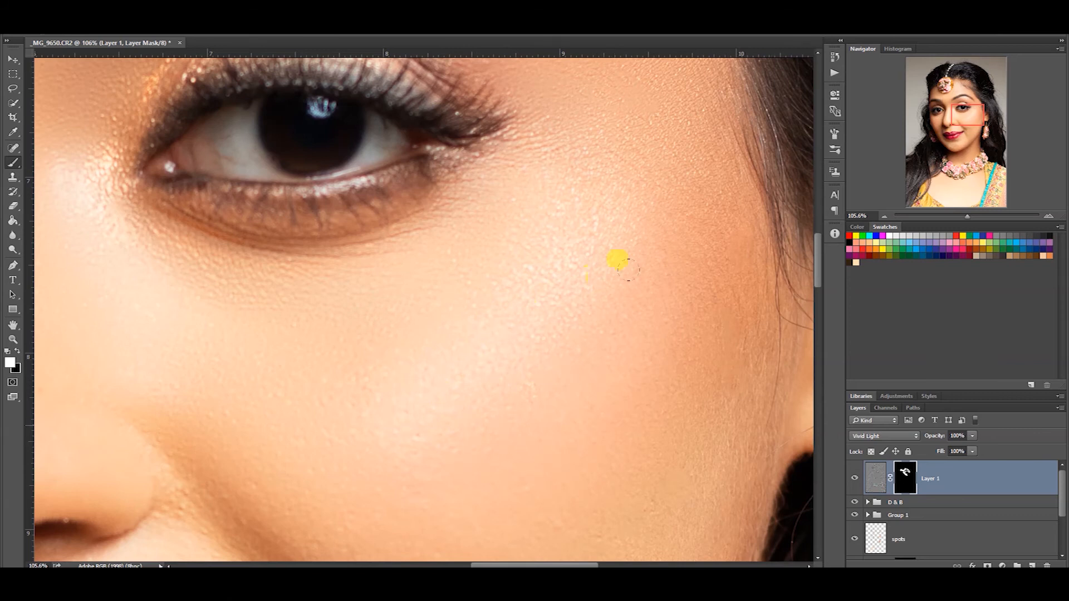
left_click_drag(618, 261, 580, 346)
left_click_drag(613, 278, 546, 215)
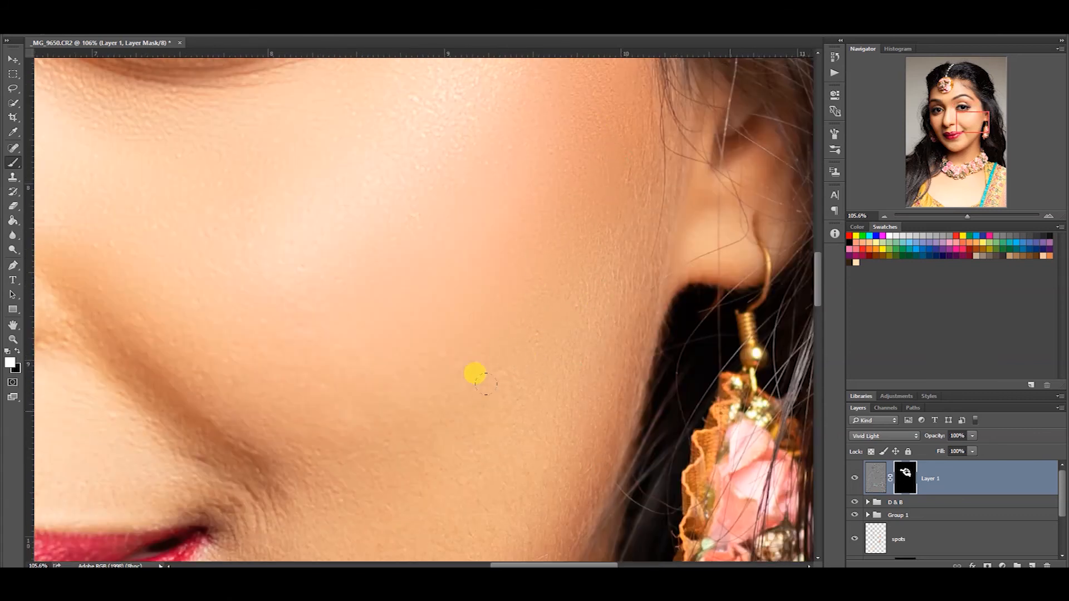
mouse_move(340, 275)
left_mouse_down()
mouse_move(361, 318)
mouse_move(354, 250)
left_mouse_up()
left_click_drag(451, 407, 482, 272)
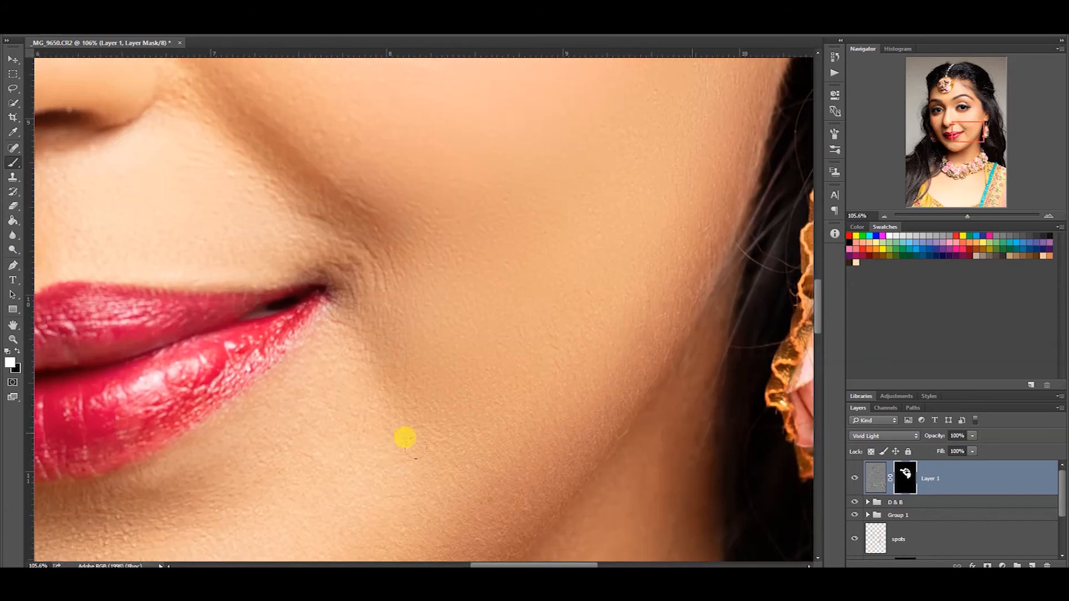
Brush white on the mask across the chin and the skin below the lower lip.
left_click_drag(317, 420, 400, 300)
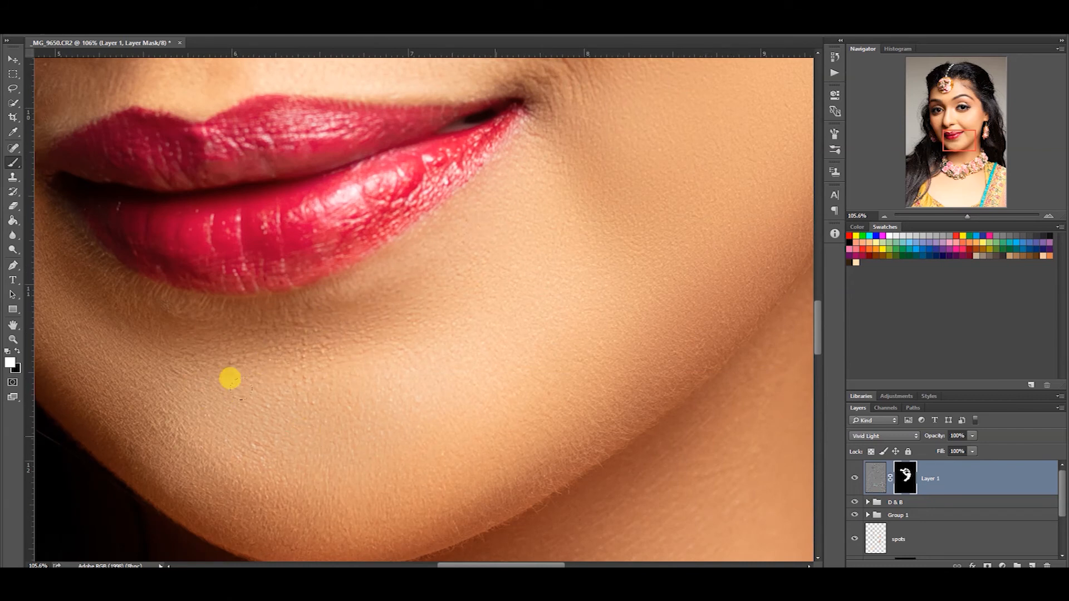
left_click_drag(230, 379, 398, 338)
right_click(515, 397, "alt")
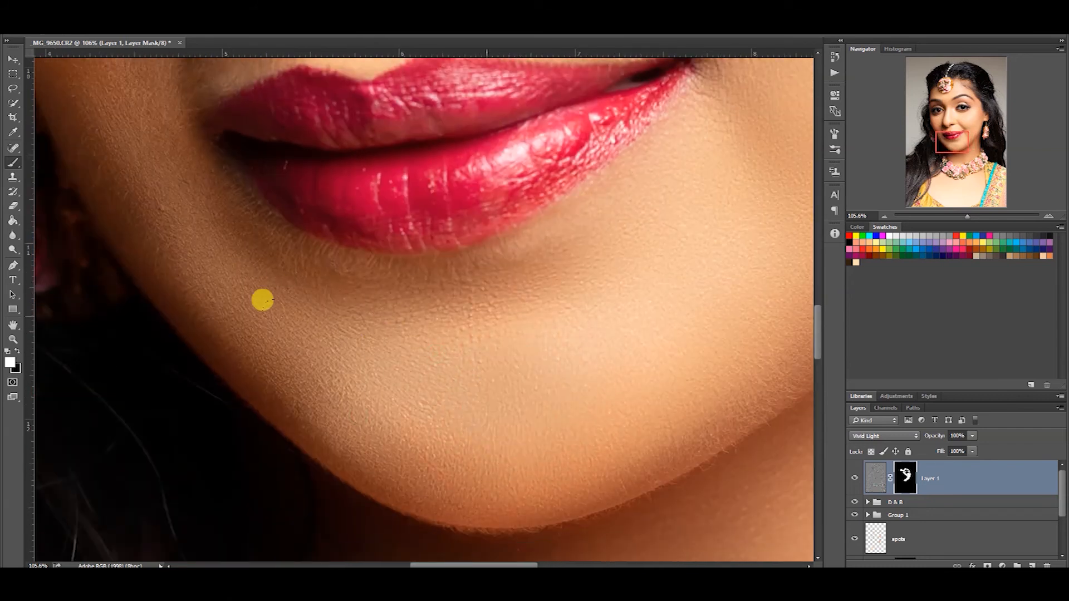
left_click_drag(255, 315, 365, 382)
Smooth the subject's right cheek by painting the mask white from the jaw up to the under-eye area.
left_click_drag(275, 271, 370, 382)
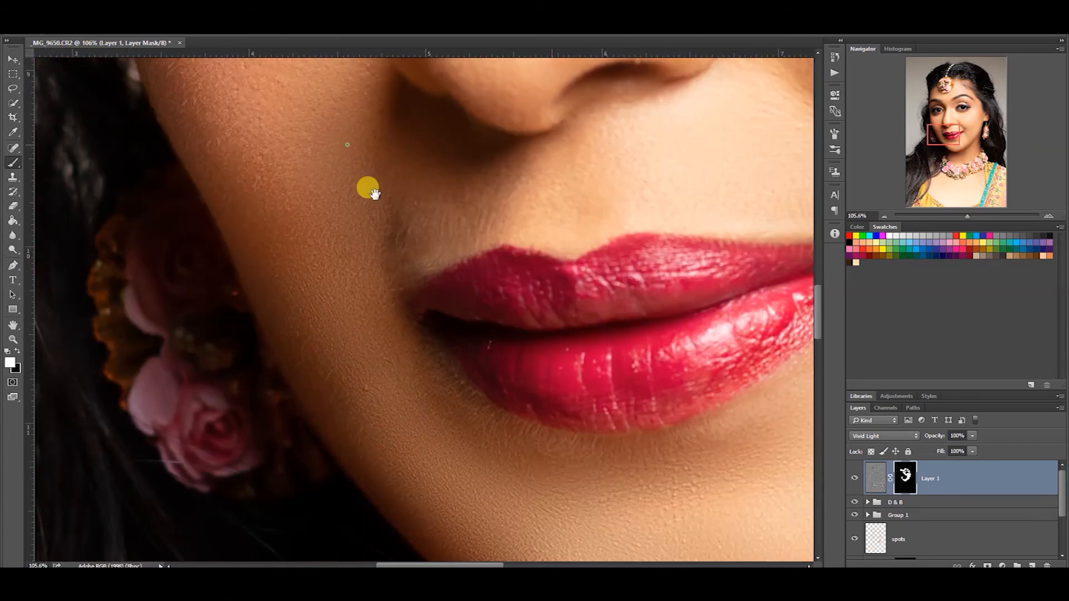
left_click_drag(294, 69, 329, 252)
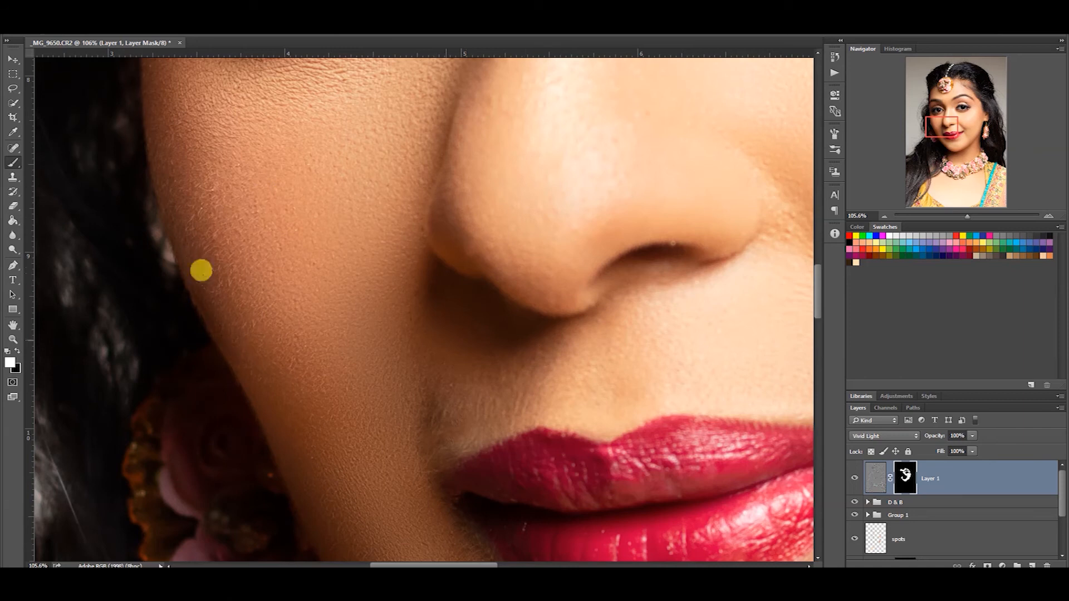
left_click_drag(229, 156, 256, 344)
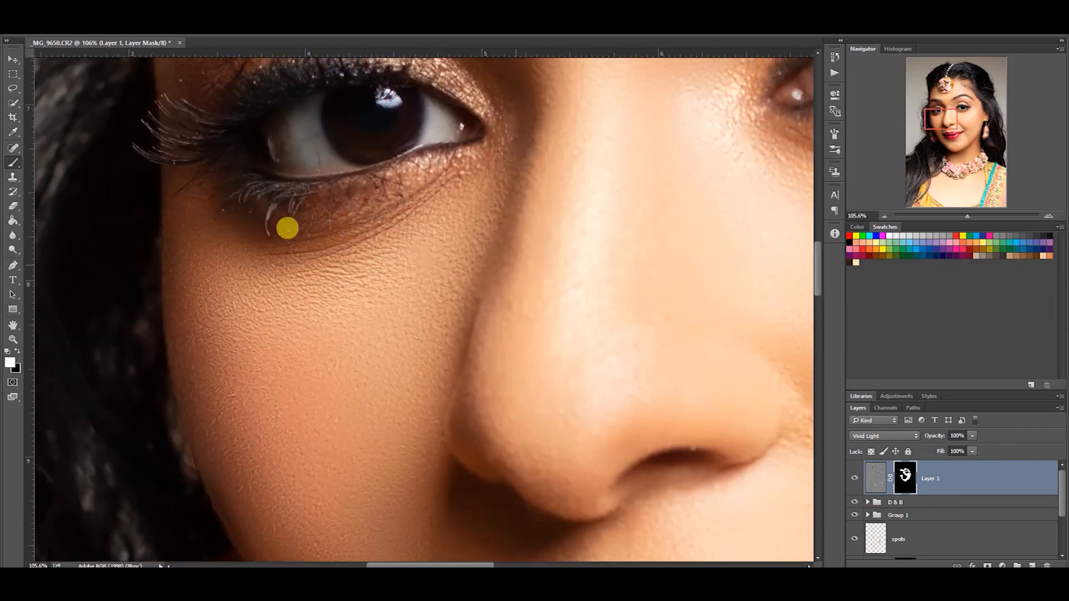
left_click_drag(428, 317, 408, 236)
left_click_drag(484, 75, 554, 341)
mouse_move(328, 174)
left_mouse_down()
mouse_move(221, 139)
mouse_move(332, 147)
mouse_move(491, 257)
mouse_move(510, 303)
left_mouse_up()
Resize the brush and reveal the smoothing over the subject's right eyelid and the forehead above that brow.
right_click(353, 219, "alt")
left_click_drag(267, 162, 353, 162)
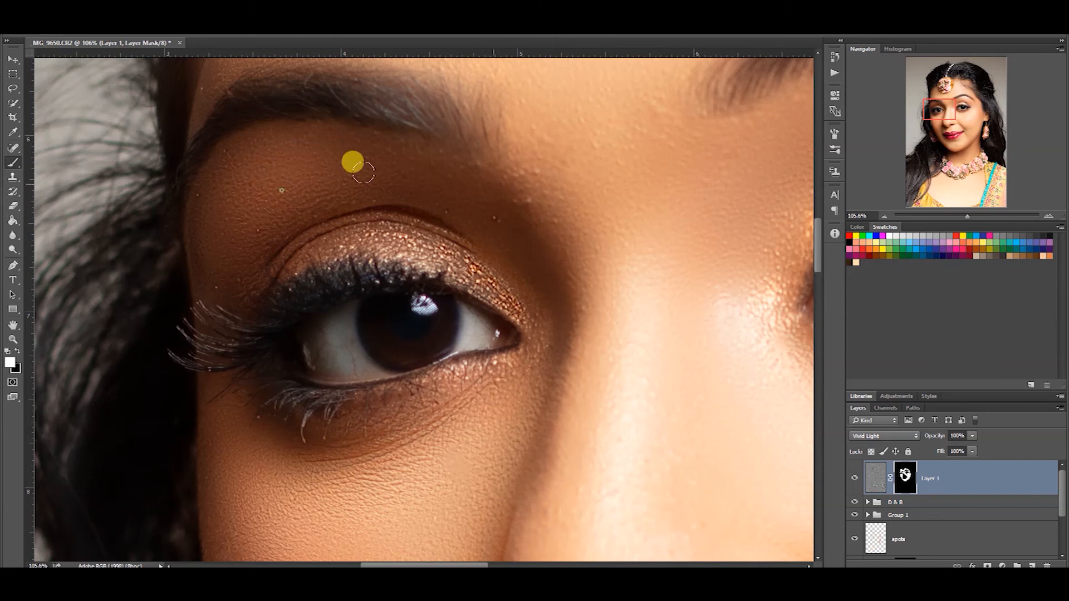
left_click_drag(245, 176, 241, 312)
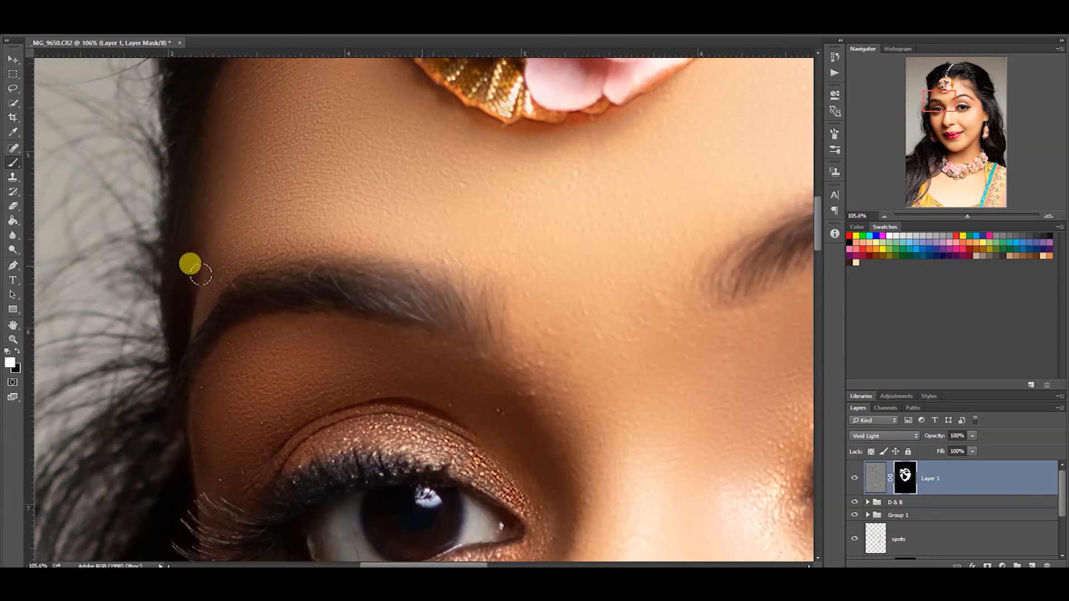
left_click_drag(287, 139, 309, 258)
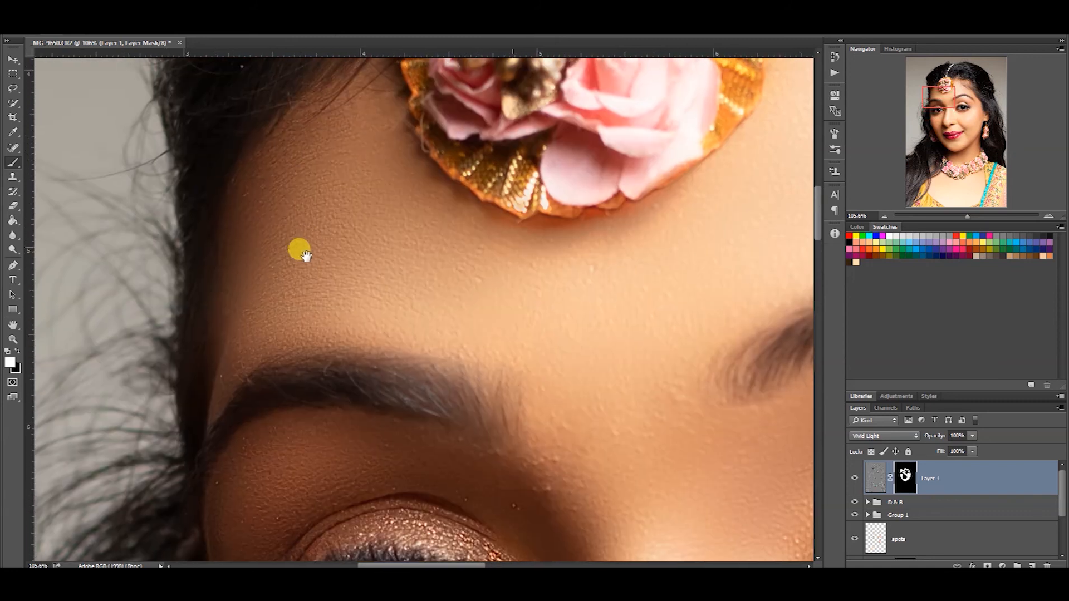
Paint black on Layer 1's mask along the hairline and over the head ornament to keep their detail sharp.
key("x")
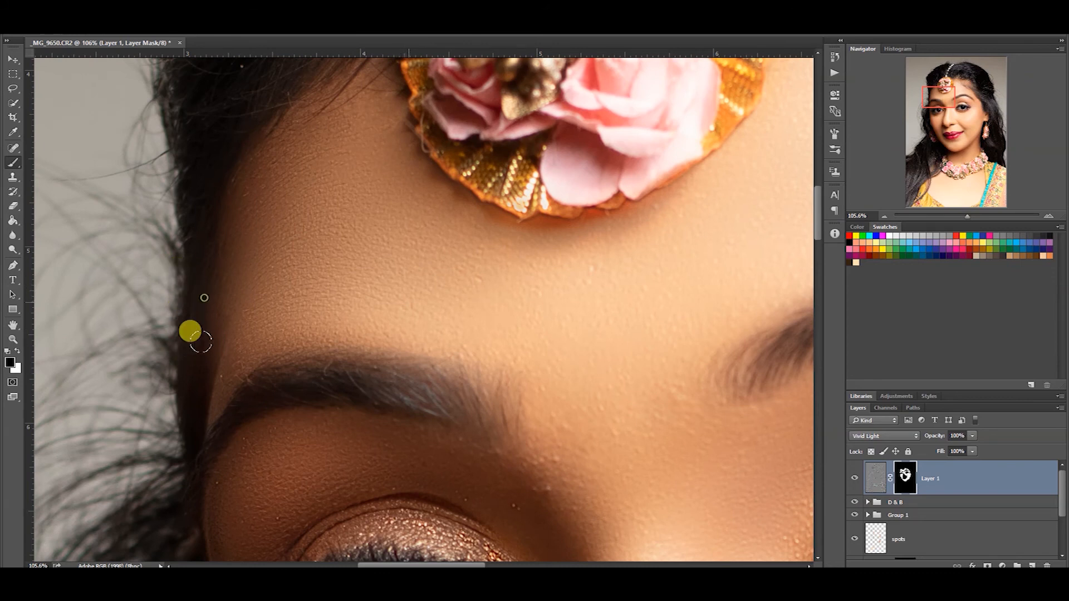
left_click_drag(210, 151, 266, 277)
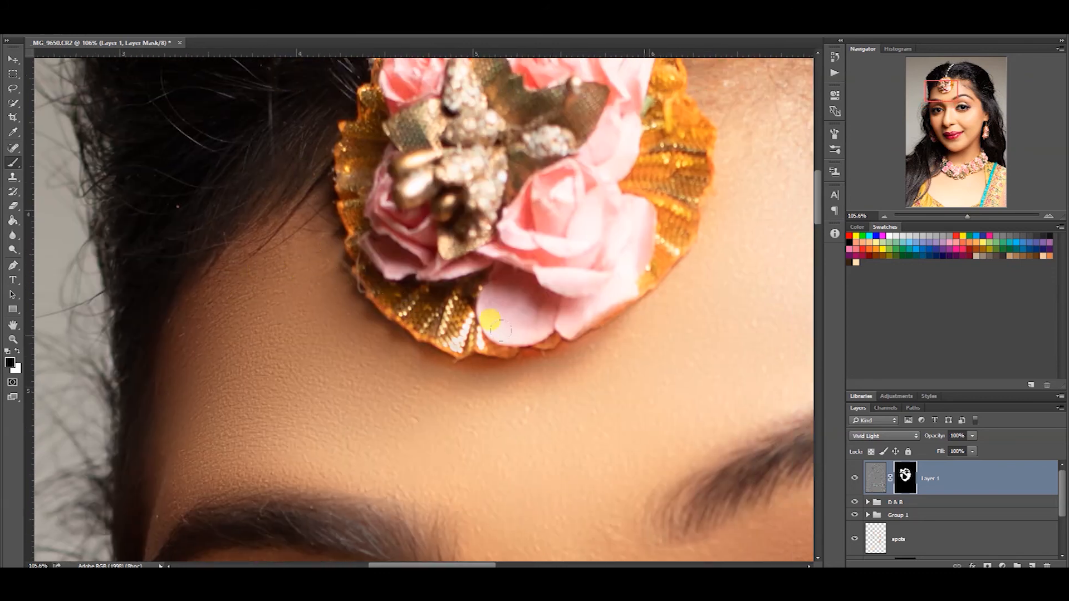
mouse_move(486, 349)
left_mouse_down()
mouse_move(579, 307)
mouse_move(543, 324)
left_mouse_up()
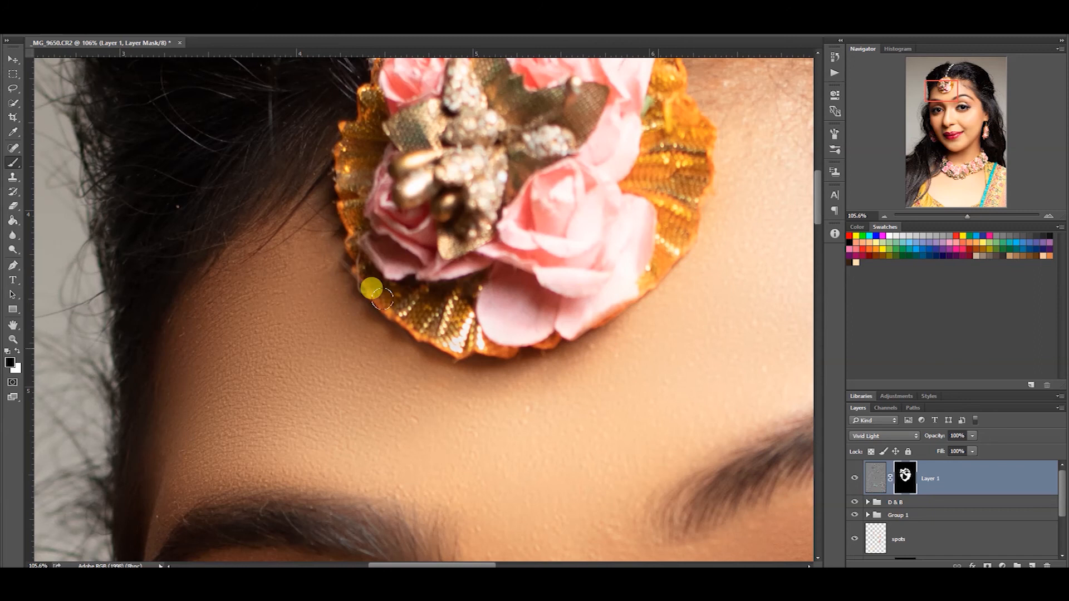
Switch back to white, adjust the brush size and reveal the smoothing along the sides of the nose.
scroll(389, 184, "down", 4)
left_click_drag(420, 268, 234, 78)
left_click_drag(342, 304, 369, 95)
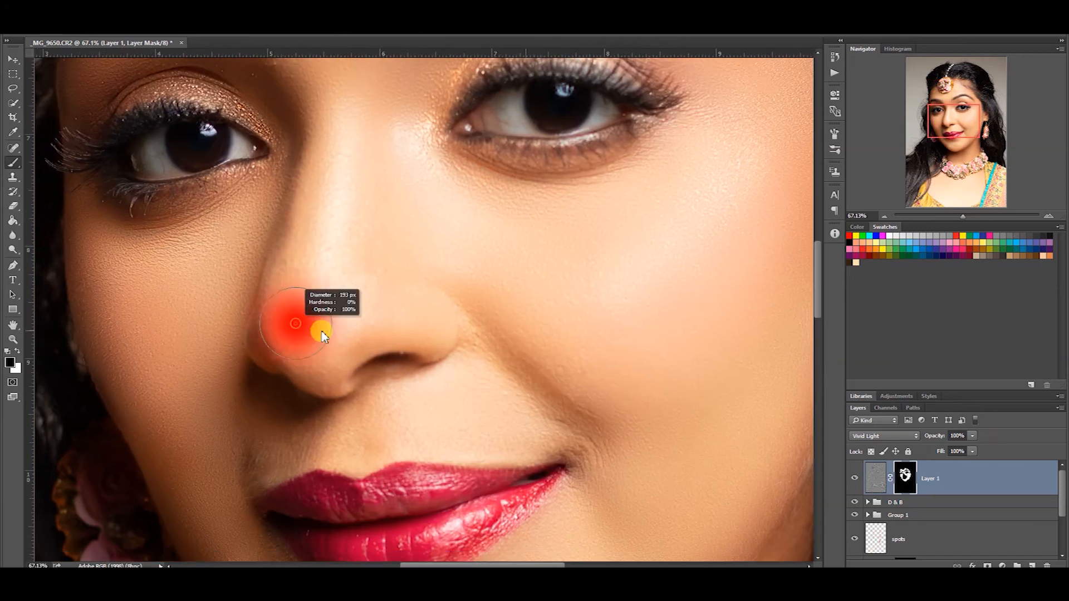
key("x")
scroll(286, 298, "up", 2)
right_click(299, 362, "alt")
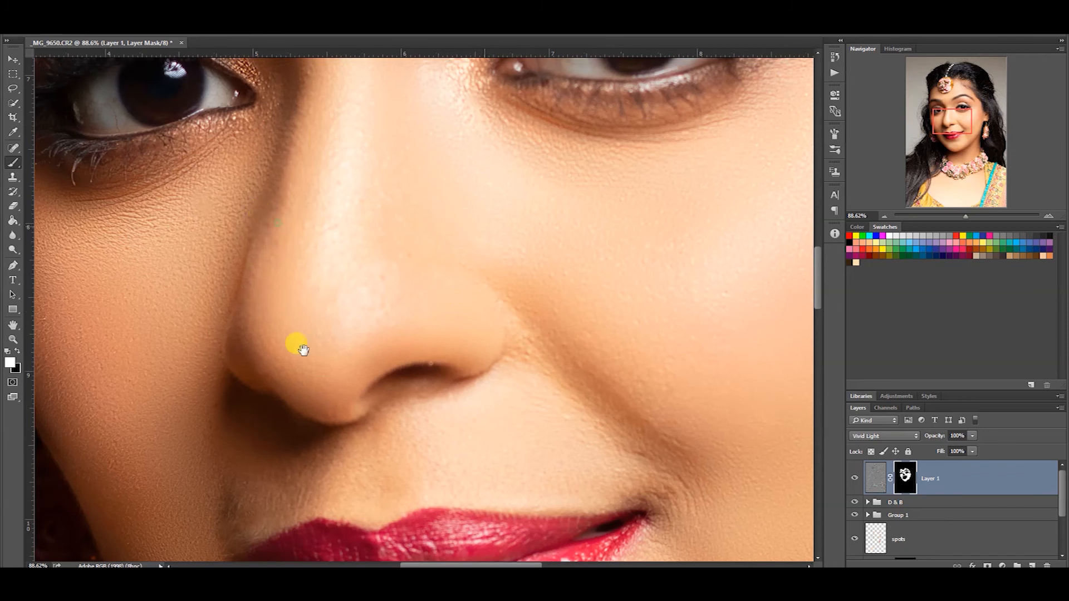
scroll(298, 346, "up", 3)
right_click(334, 358, "alt")
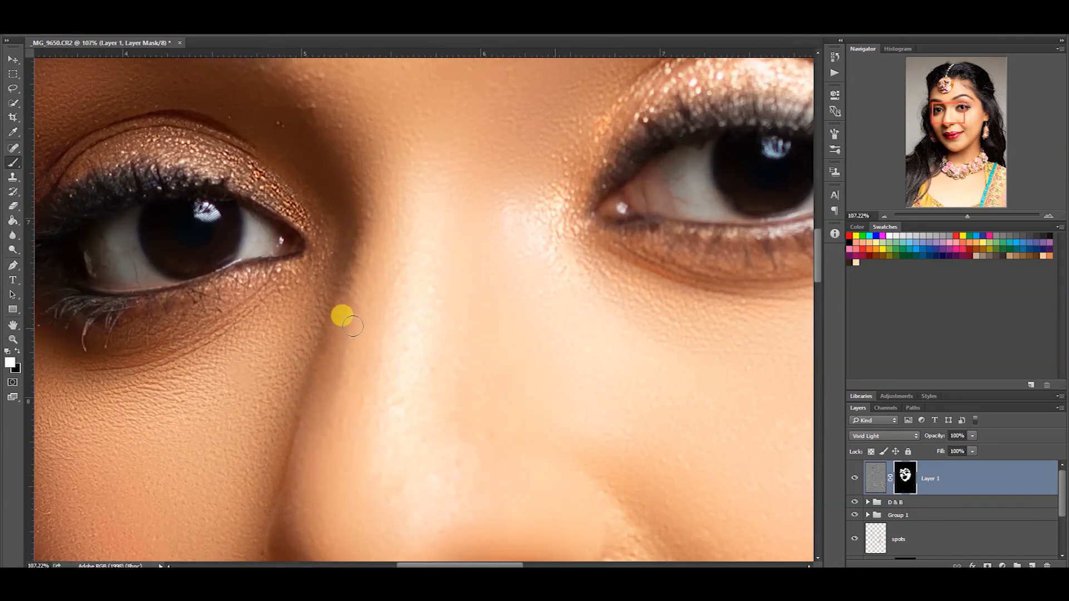
left_click_drag(338, 347, 348, 252)
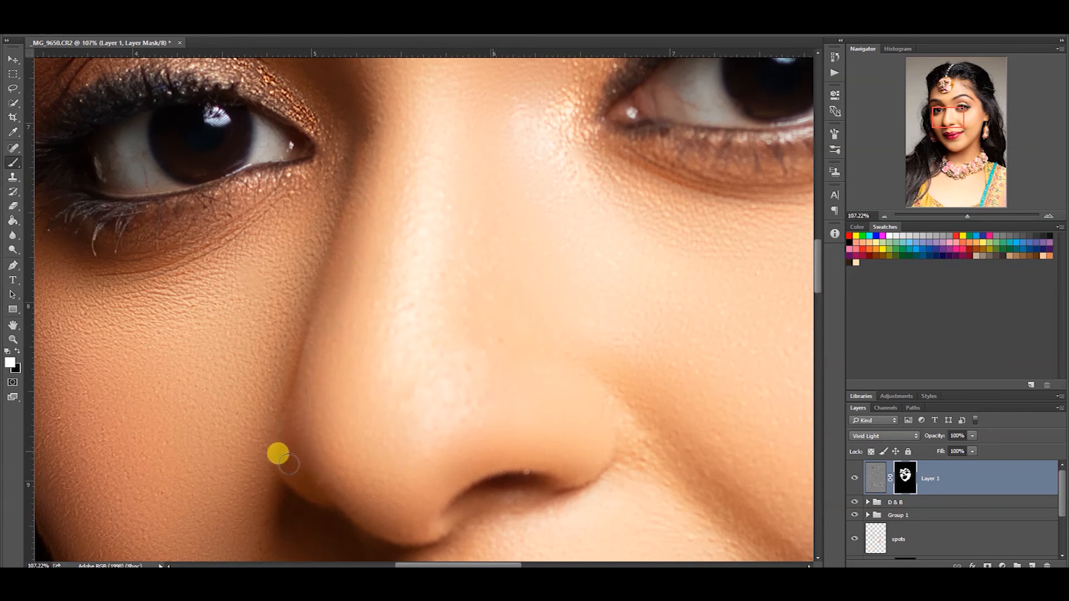
left_click_drag(278, 453, 191, 214)
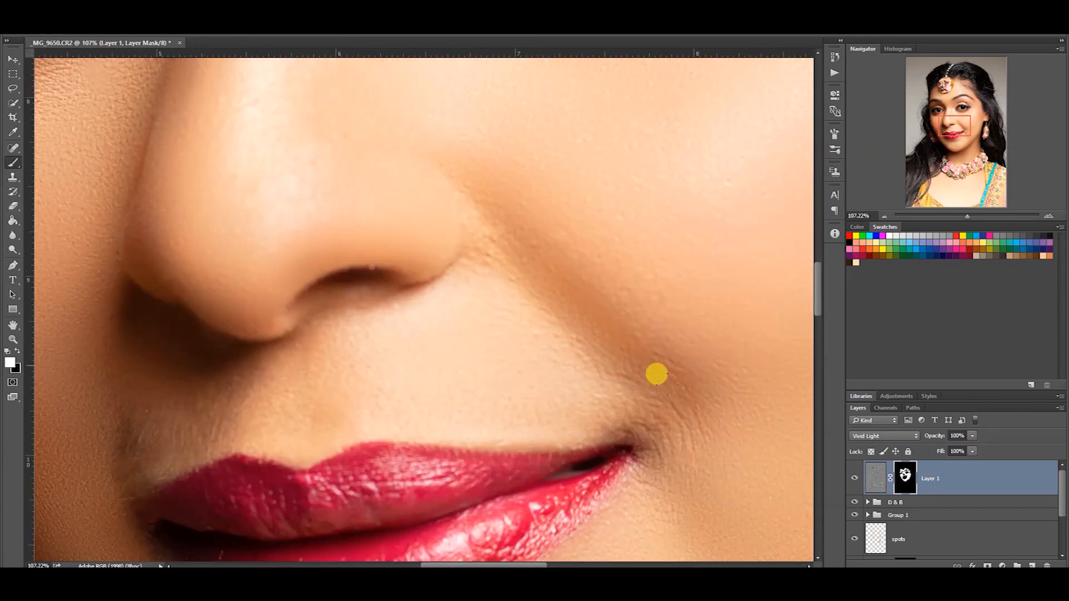
Reveal the smoothing on the skin above the upper lip, and mask it out with black along the lip edges.
scroll(624, 392, "down", 8)
left_click_drag(584, 311, 481, 169)
scroll(316, 234, "up", 5)
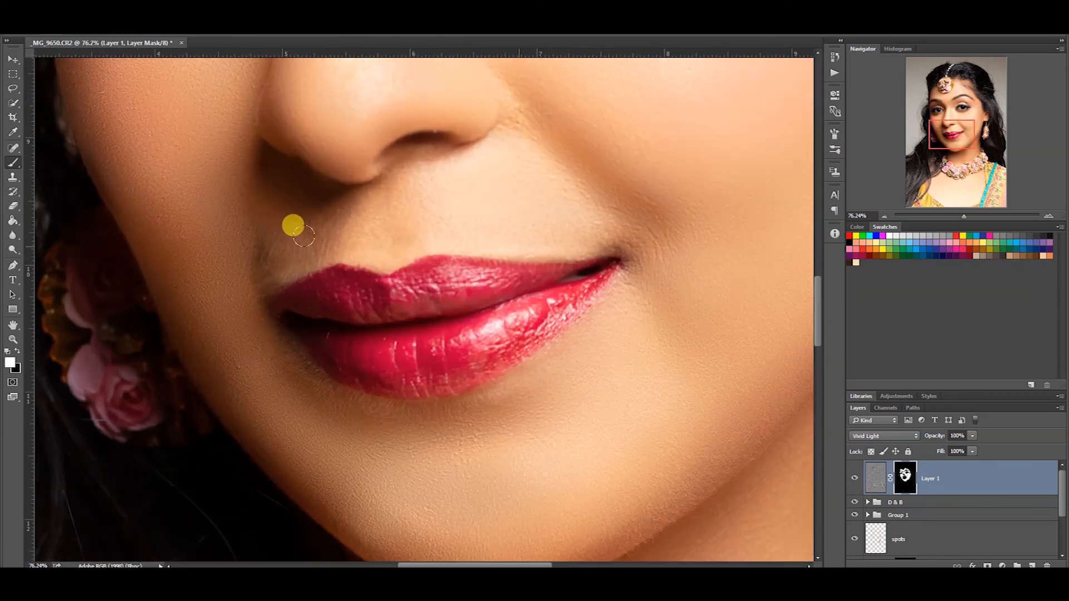
scroll(372, 257, "up", 3)
mouse_move(403, 241)
left_mouse_down()
mouse_move(432, 260)
mouse_move(602, 216)
left_mouse_up()
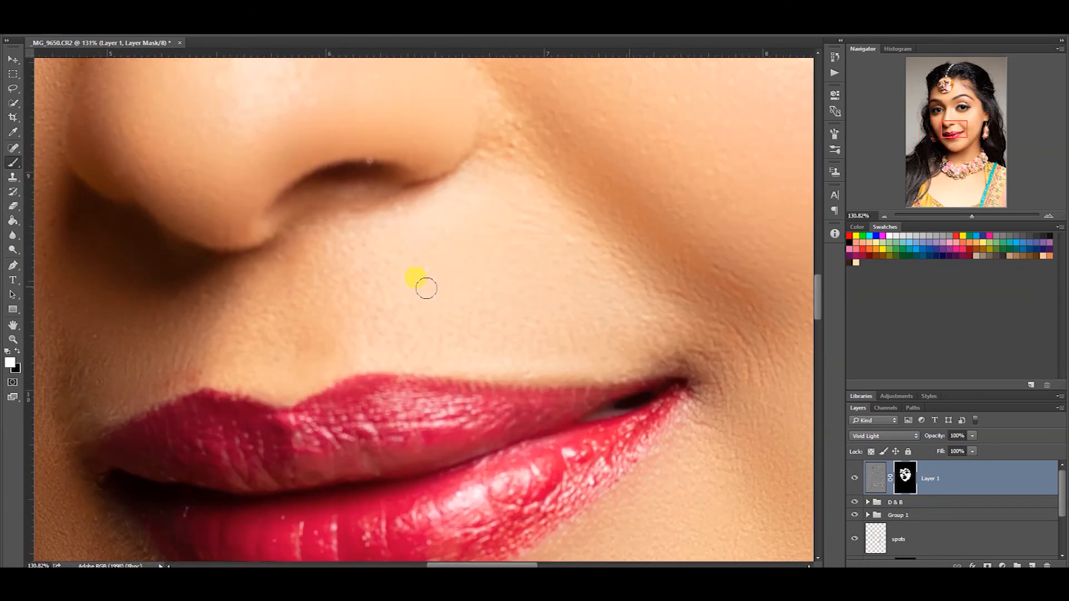
mouse_move(420, 282)
left_mouse_down()
mouse_move(418, 243)
mouse_move(382, 330)
left_mouse_up()
scroll(382, 330, "up", 2)
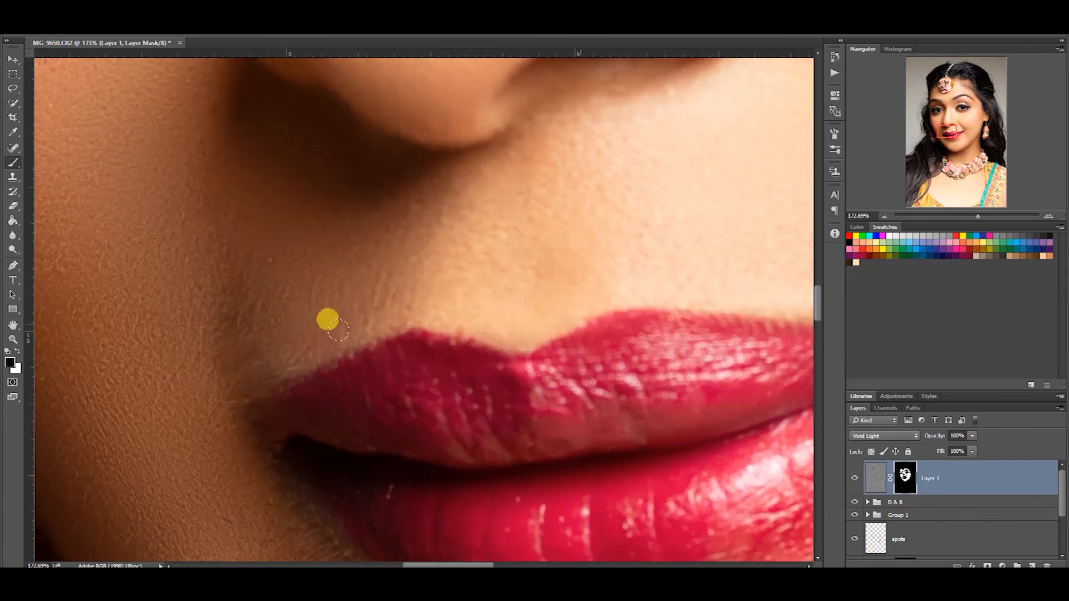
left_click_drag(520, 344, 181, 414)
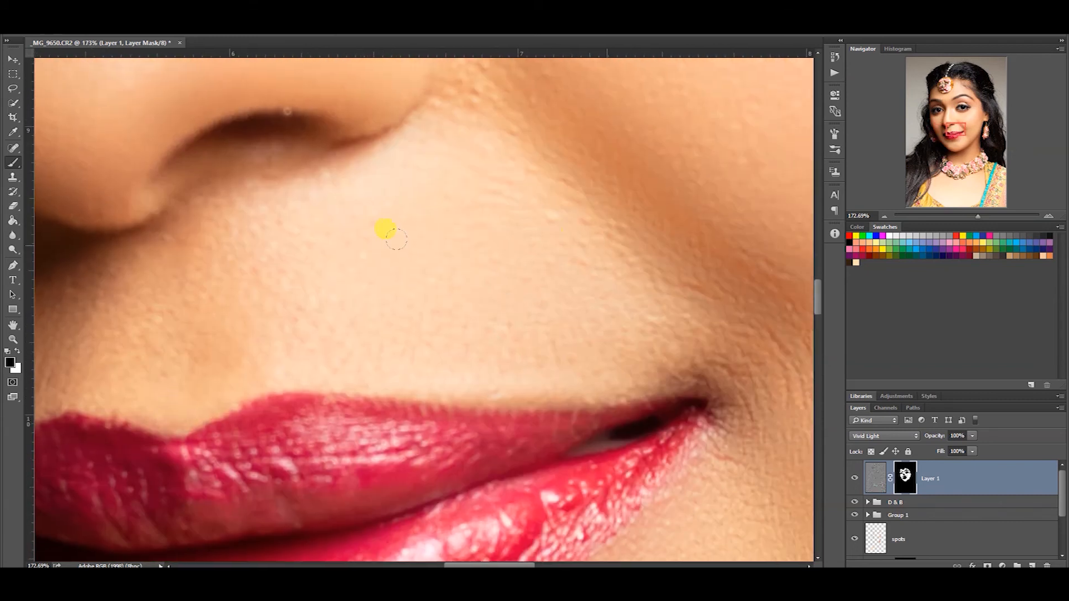
Compare the portrait with Layer 1 off and on, and examine the skin around the subject's right eye up close.
key("ctrl+0")
left_click(854, 478)
left_click(855, 478)
left_click_drag(530, 311, 552, 337)
scroll(428, 266, "up", 3)
left_click(854, 478)
left_click(854, 478)
left_click(854, 478)
left_click(854, 478)
left_click(854, 478)
left_click(853, 479)
left_click(853, 478)
left_click(853, 482)
scroll(389, 320, "up", 5)
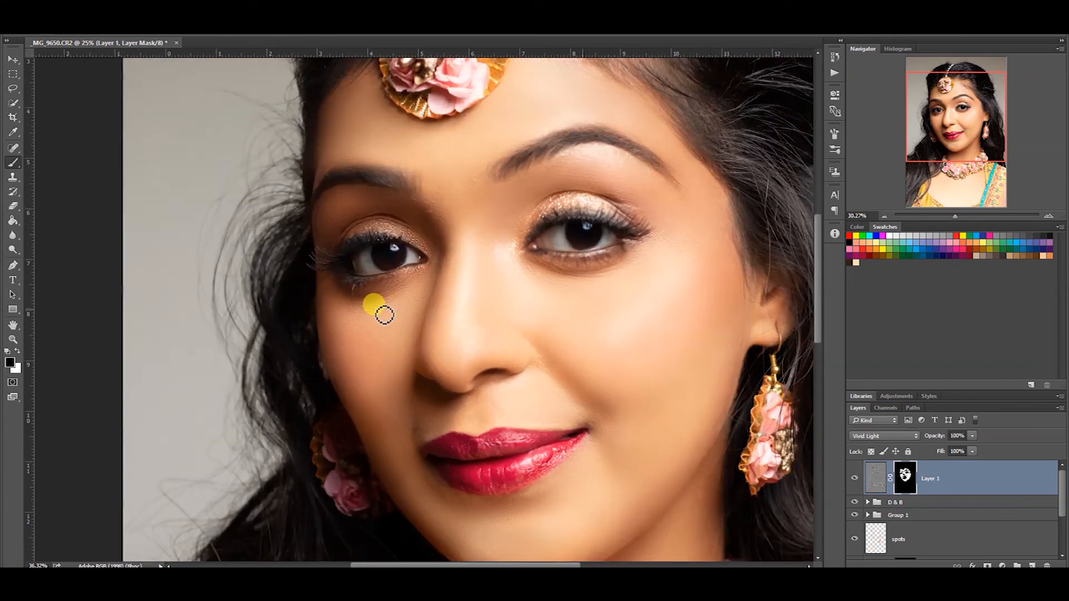
scroll(390, 332, "up", 3)
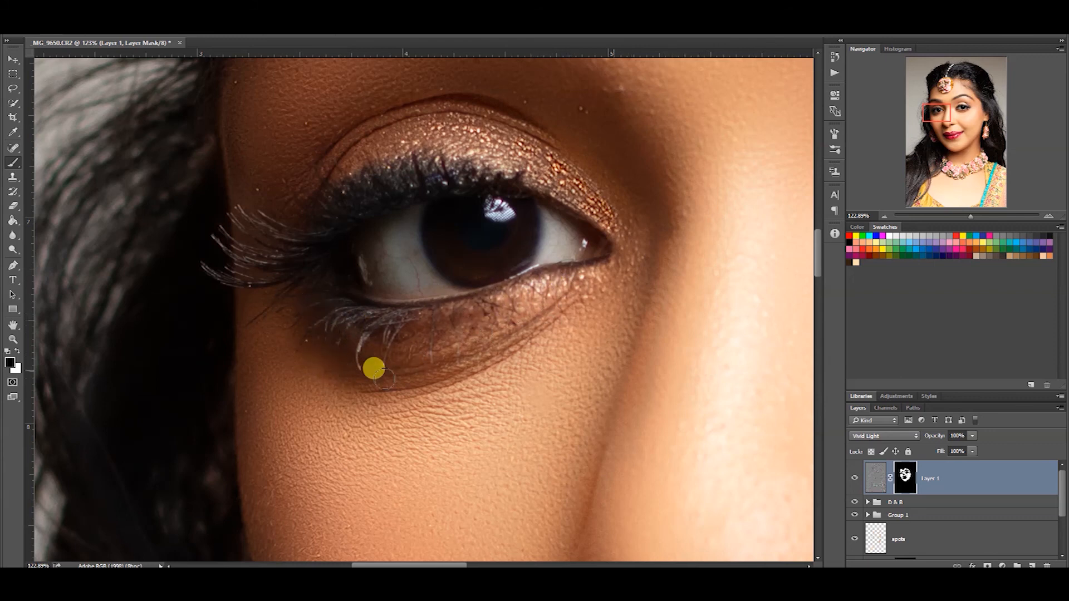
Paint black on Layer 1's mask along the lower lash lines of both eyes to restore their fine detail.
left_click_drag(504, 312, 390, 311)
left_click_drag(655, 263, 270, 276)
scroll(451, 314, "up", 3)
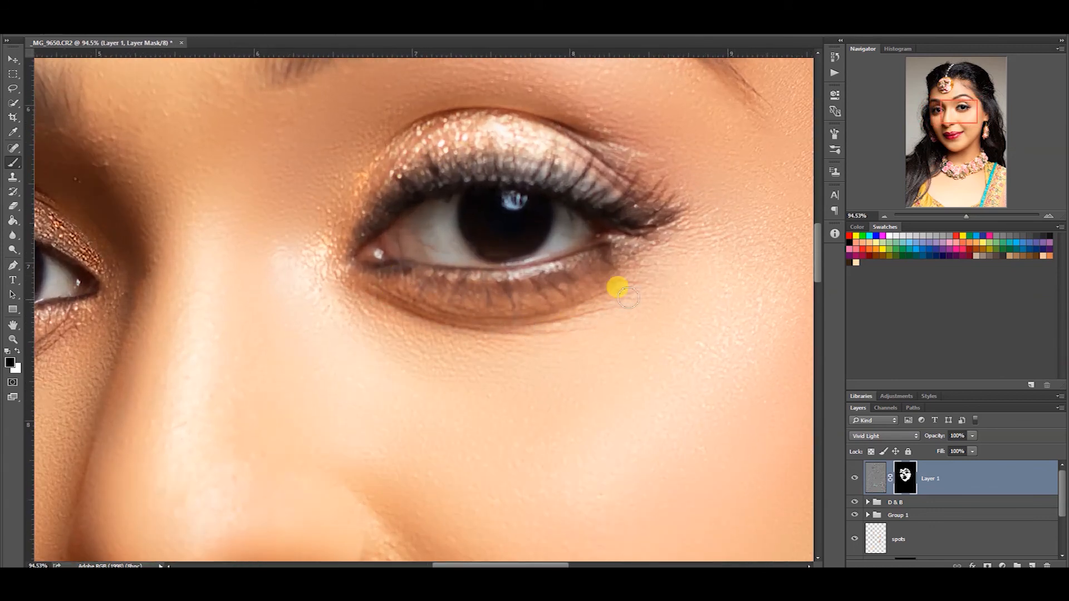
scroll(452, 349, "down", 6)
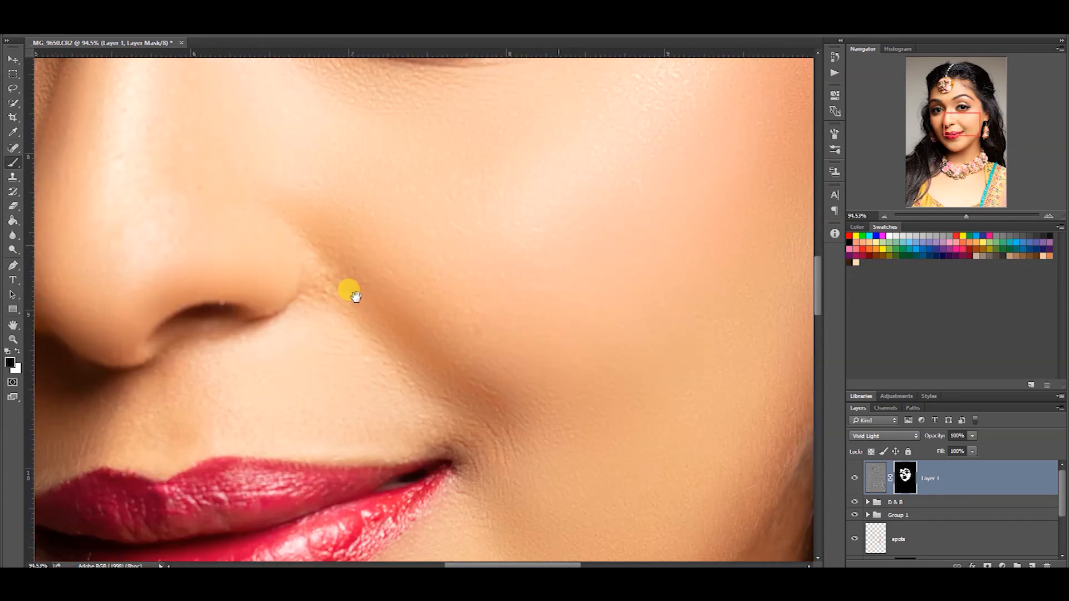
Paint black on Layer 1's mask along the smile fold from the nostril to the mouth corner to restore its texture.
right_click(341, 281)
left_click(349, 325)
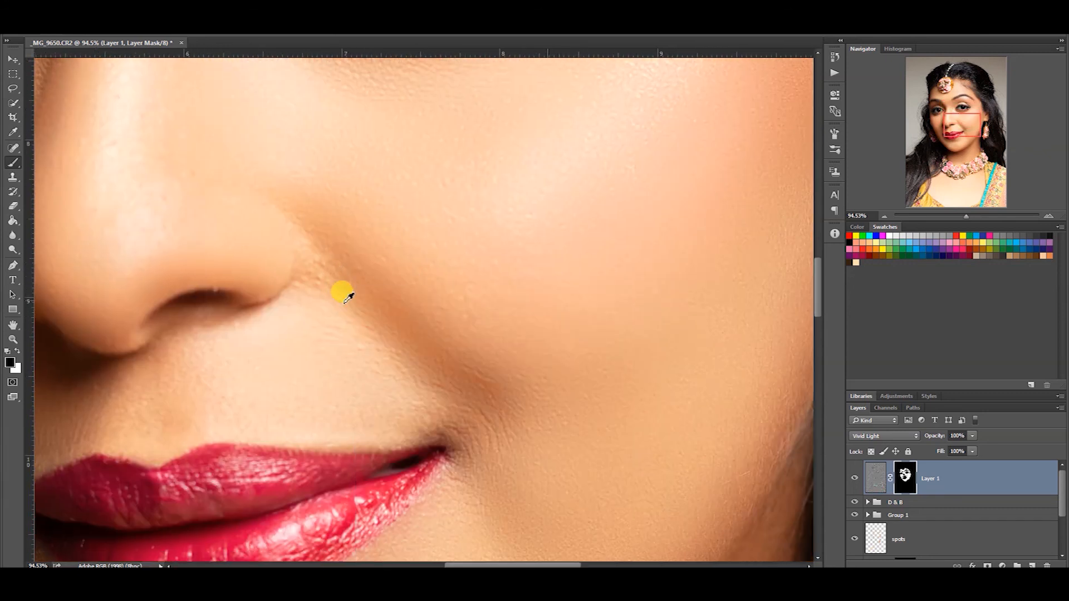
left_click_drag(341, 282, 455, 416)
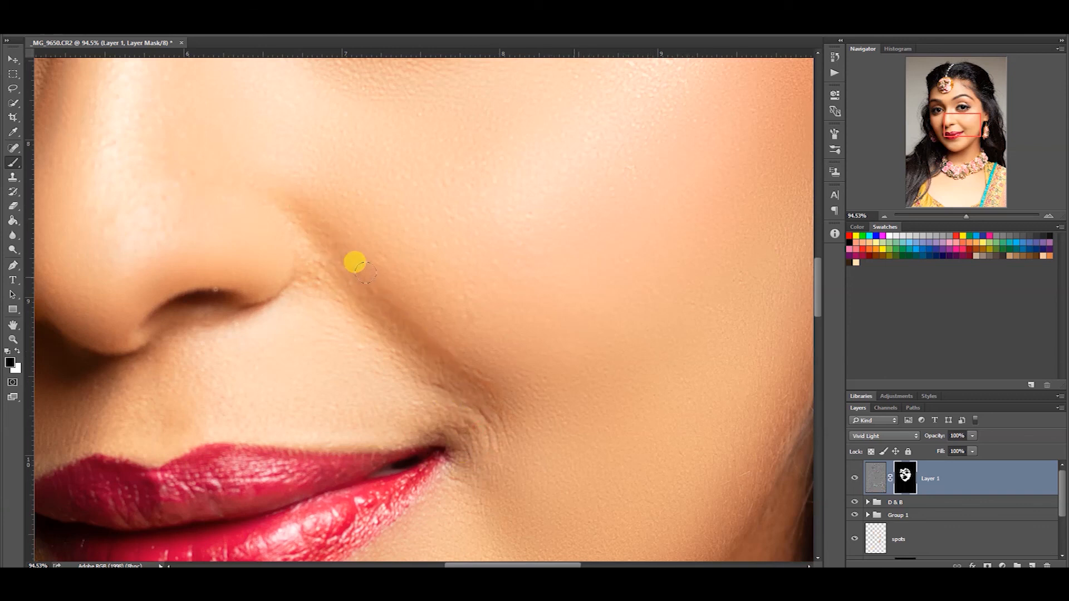
scroll(364, 273, "down", 5)
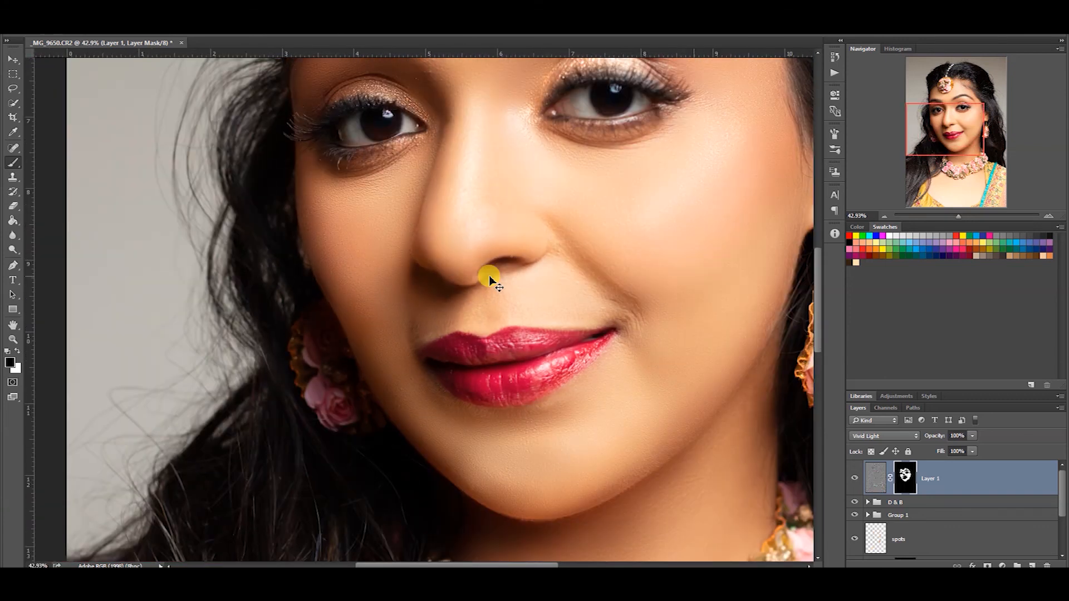
Compare the whole portrait with Layer 1 off and on.
scroll(490, 278, "down", 5)
left_click(853, 479)
left_click(852, 479)
left_click(852, 479)
left_click(852, 479)
left_click(850, 479)
left_click(852, 479)
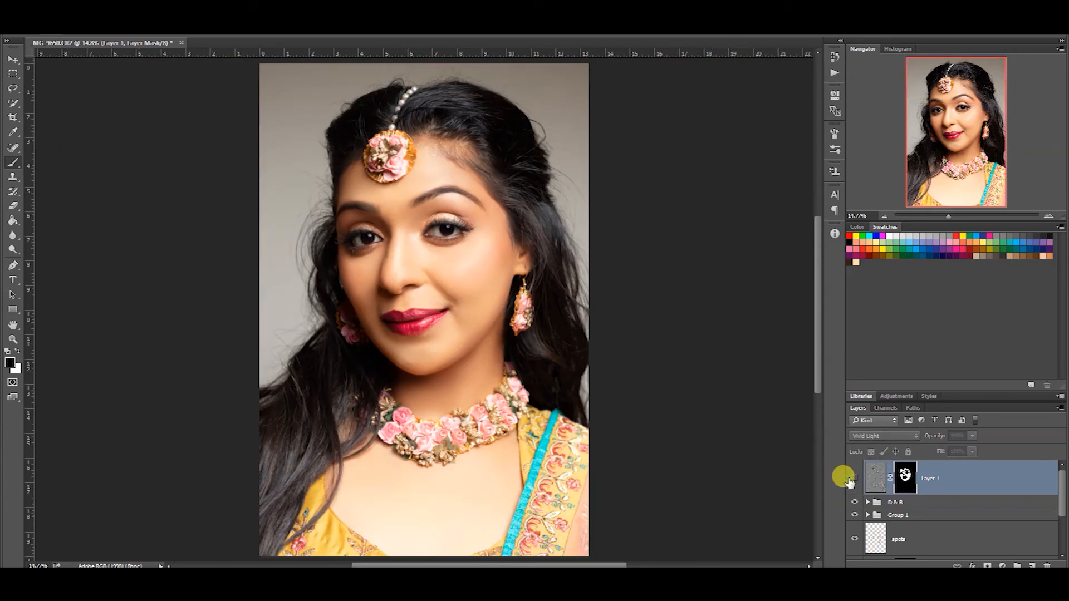
left_click(848, 478)
Switch the brush to white, adjust its size and reveal the smoothing along the chin and jawline.
left_click_drag(469, 366, 511, 248)
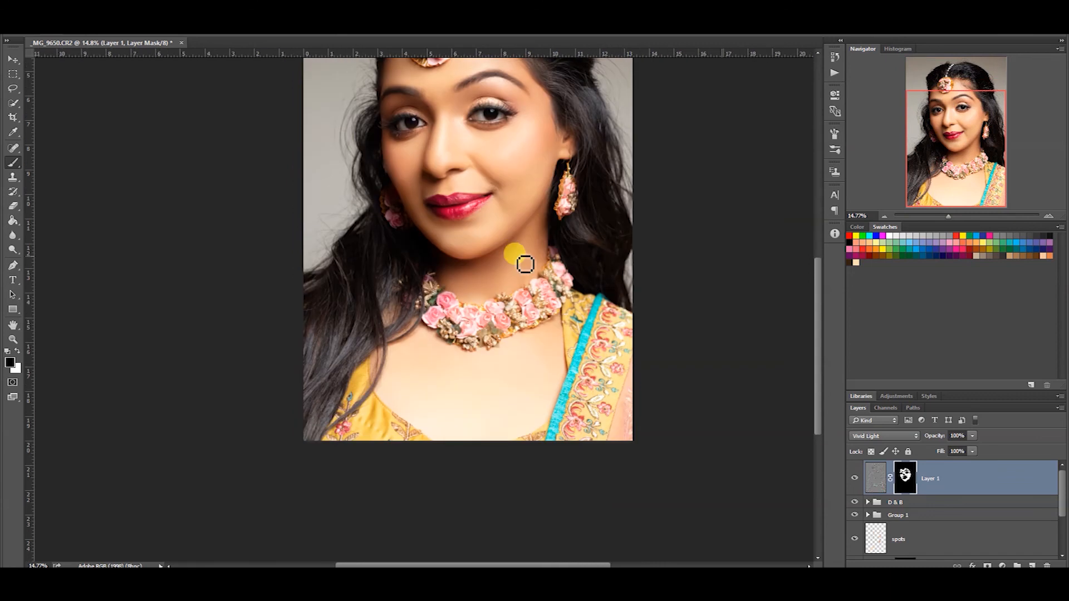
scroll(480, 372, "up", 1)
right_click(473, 375, "alt")
scroll(484, 315, "up", 6)
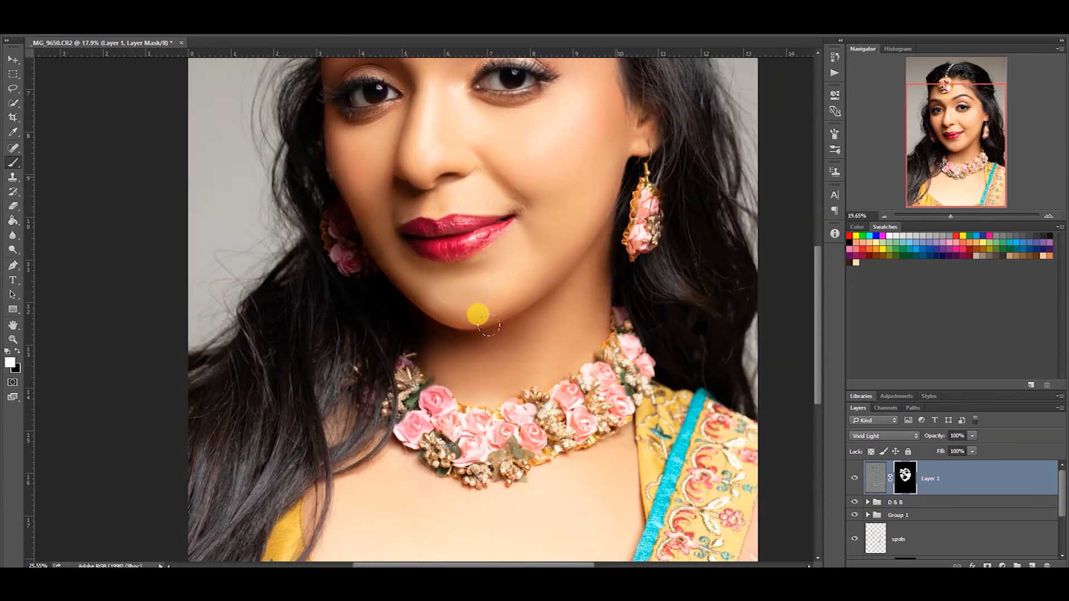
right_click(592, 354, "alt")
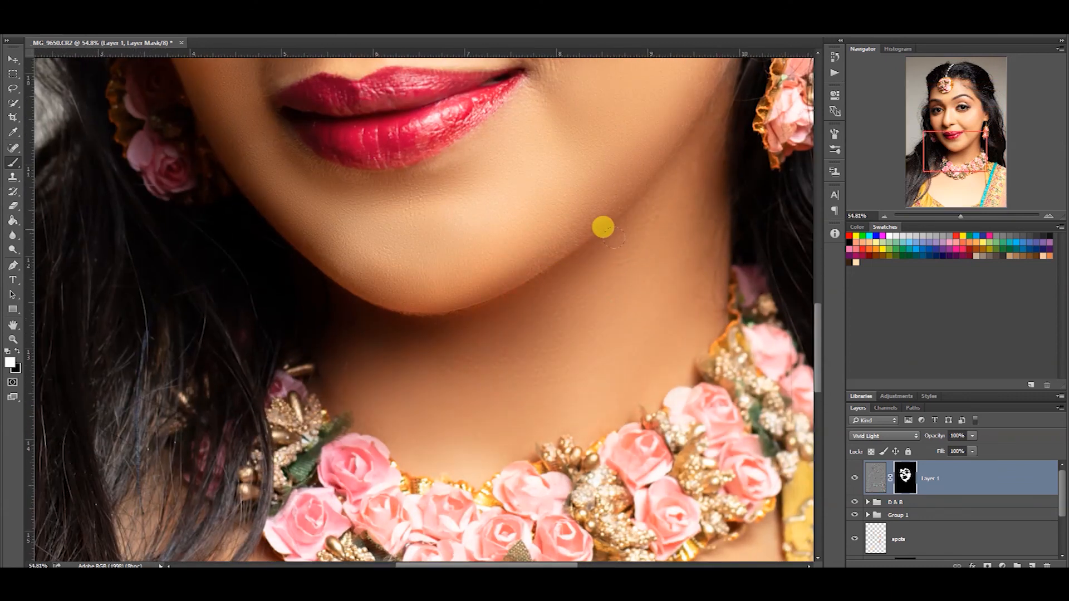
scroll(633, 206, "up", 4)
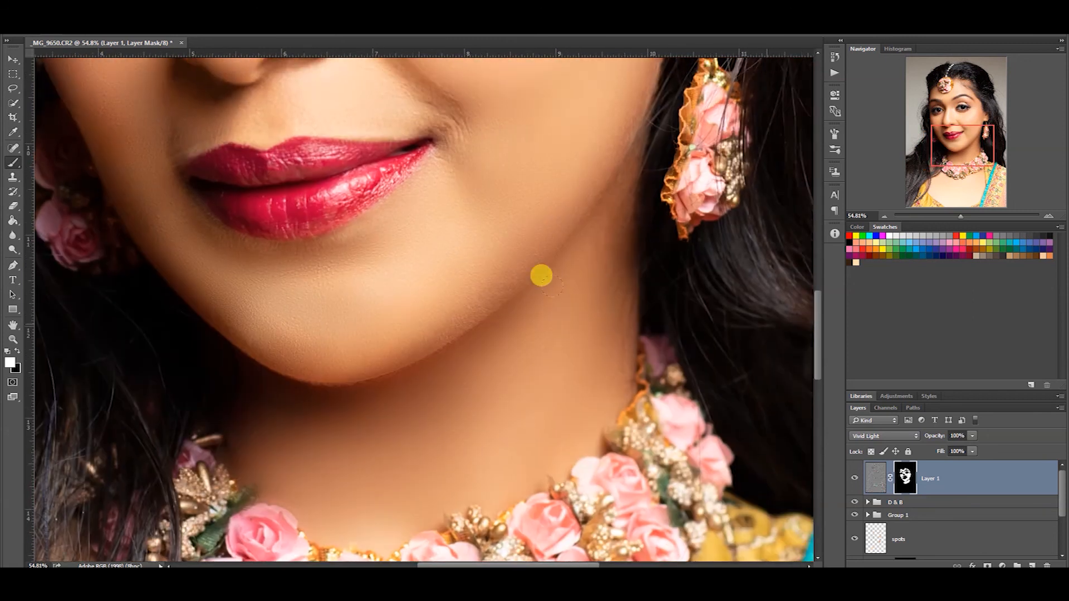
Resize the brush and reveal the smoothing on the neck skin between the jawline and the hair.
right_click(573, 306, "alt")
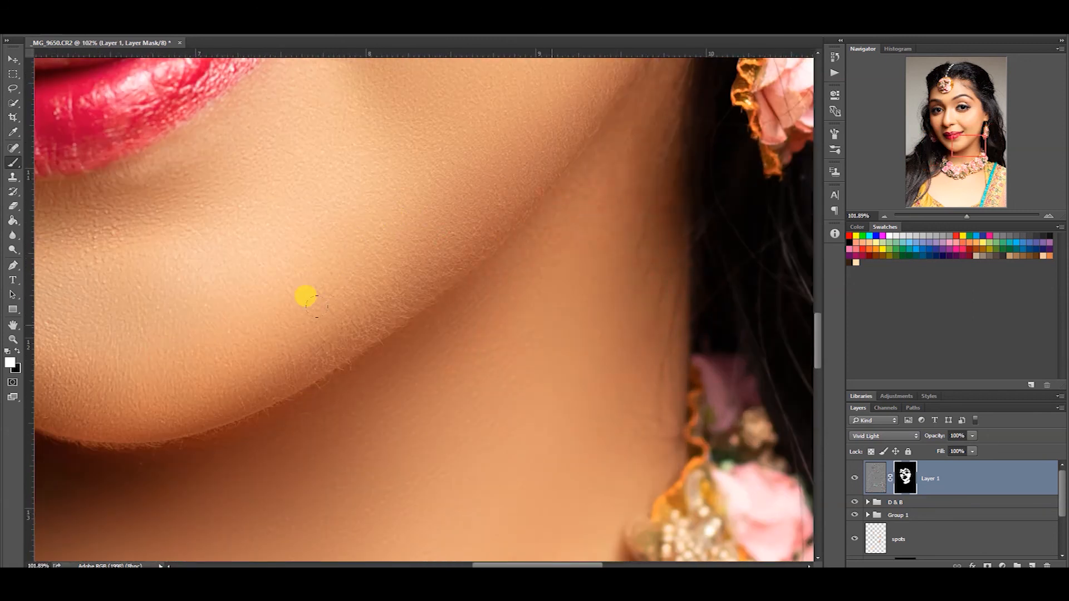
scroll(621, 195, "up", 1)
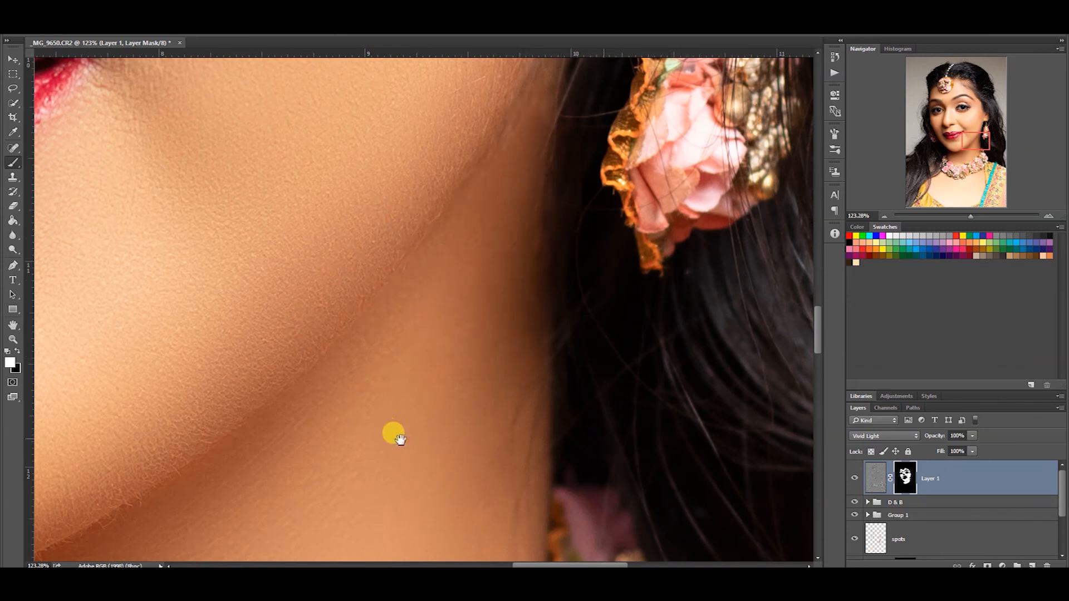
left_click_drag(393, 434, 431, 229)
right_click(330, 310, "alt")
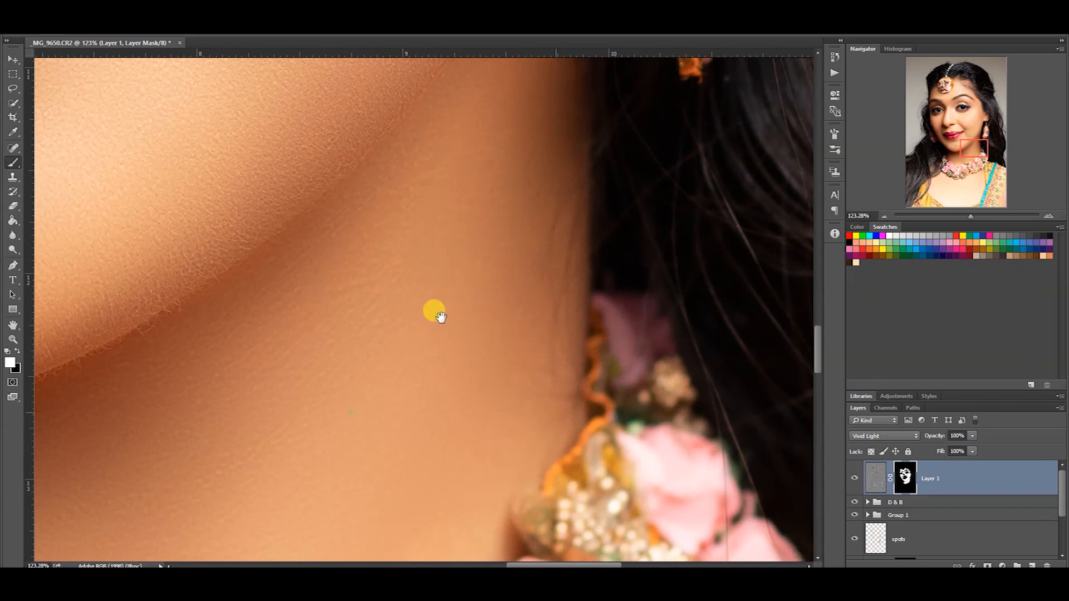
Reveal the smoothing across the front of the neck, from under the chin down to the necklace.
left_click_drag(442, 318, 552, 198)
left_click_drag(384, 373, 565, 242)
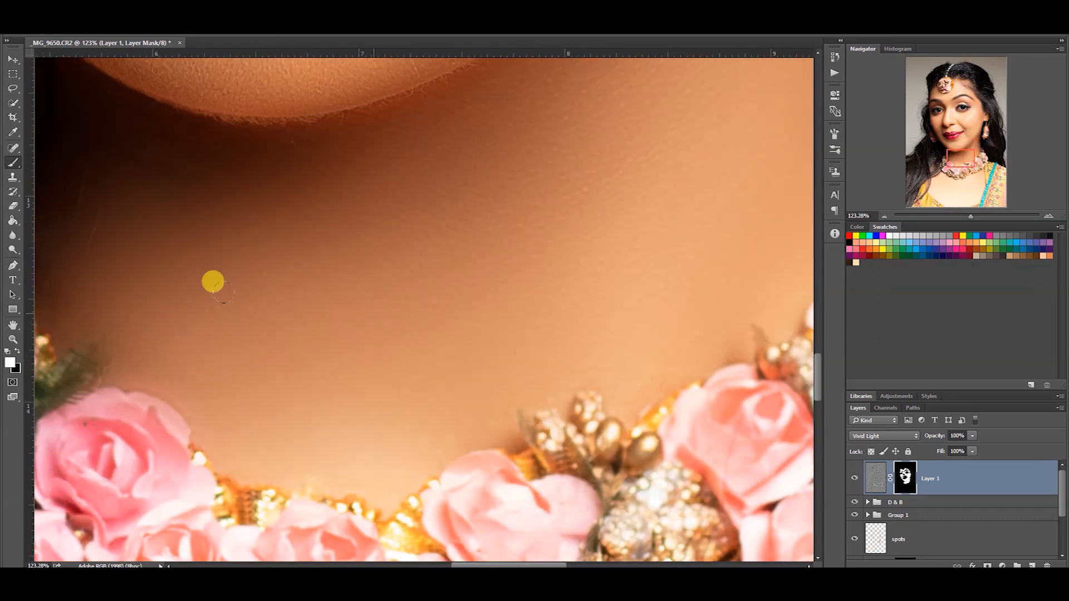
left_click_drag(304, 266, 251, 384)
mouse_move(305, 548)
left_mouse_down()
mouse_move(336, 344)
mouse_move(549, 136)
left_mouse_up()
right_click(370, 276, "alt")
Enlarge the soft brush to 397 px and reveal the smoothing over the chest skin from the necklace to the neckline.
right_click(456, 377, "alt")
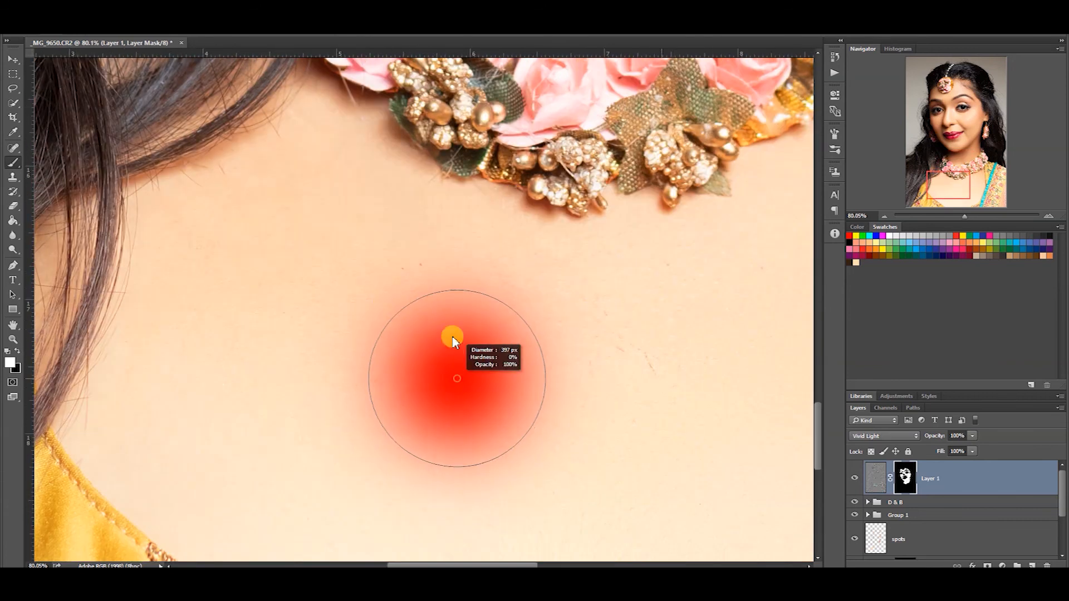
left_click_drag(401, 360, 450, 327)
left_click_drag(376, 434, 392, 336)
mouse_move(345, 380)
left_mouse_down()
mouse_move(168, 257)
mouse_move(217, 202)
left_mouse_up()
left_click_drag(241, 253, 269, 276)
left_click_drag(268, 223, 312, 443)
mouse_move(344, 326)
left_mouse_down()
mouse_move(376, 318)
mouse_move(299, 448)
left_mouse_up()
left_click_drag(295, 440, 259, 202)
left_click_drag(199, 352, 256, 392)
mouse_move(335, 407)
left_mouse_down()
mouse_move(254, 324)
mouse_move(382, 453)
left_mouse_up()
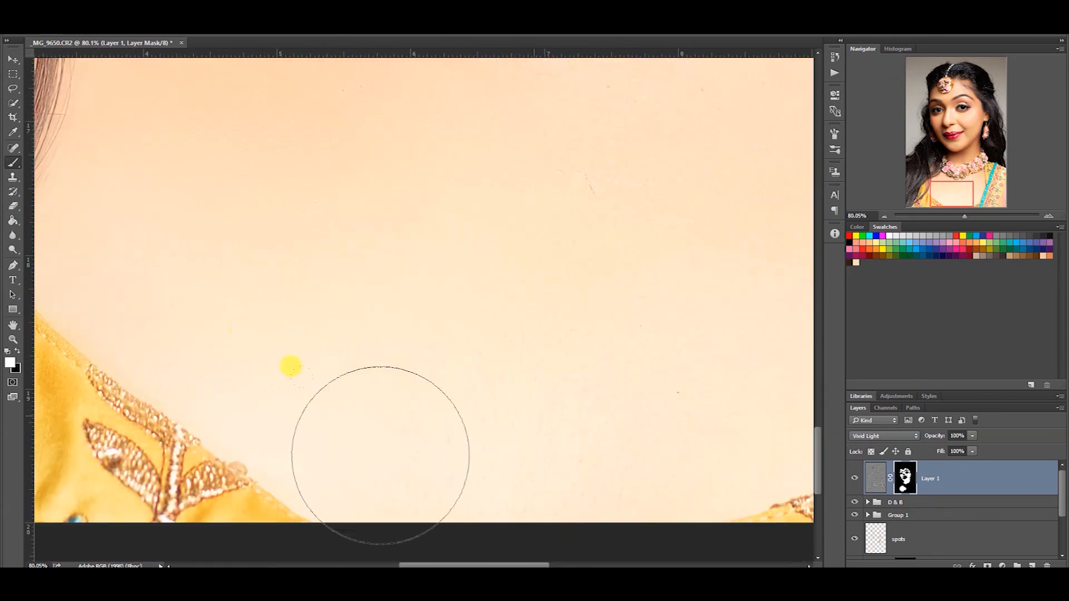
left_click_drag(611, 378, 468, 456)
mouse_move(518, 238)
left_mouse_down()
mouse_move(153, 510)
mouse_move(237, 466)
left_mouse_up()
Reduce the brush size and reveal the smoothing on the chest skin between the necklace and the blue-bordered garment edge.
right_click(363, 348, "alt")
left_click_drag(364, 350, 270, 347)
scroll(312, 347, "up", 2)
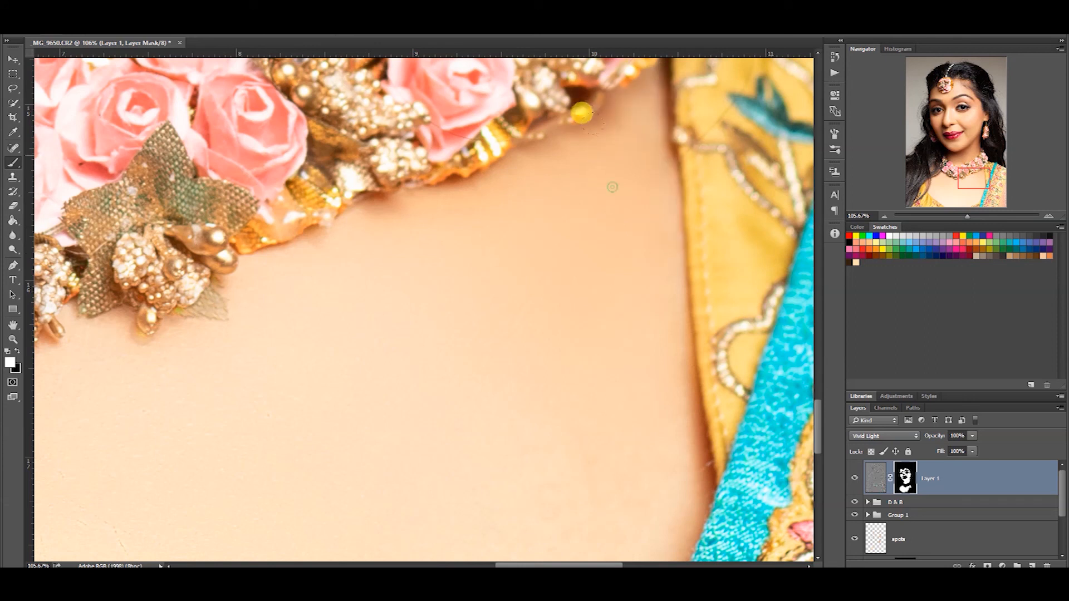
scroll(351, 278, "down", 6)
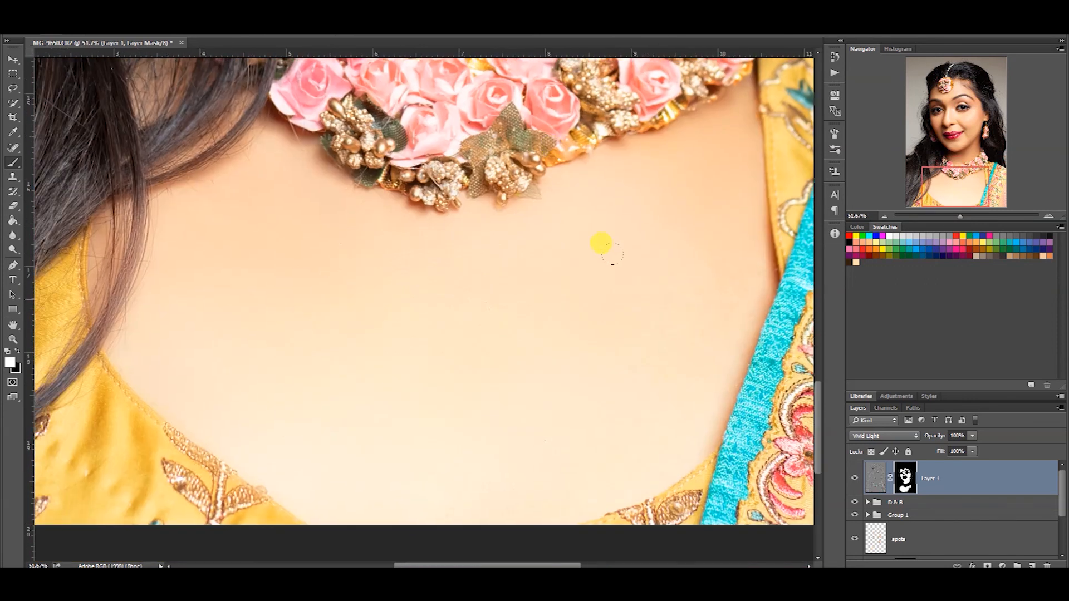
Fit the portrait in view and toggle Layer 1 to check the smoothing on the neck and chest.
key("ctrl+0")
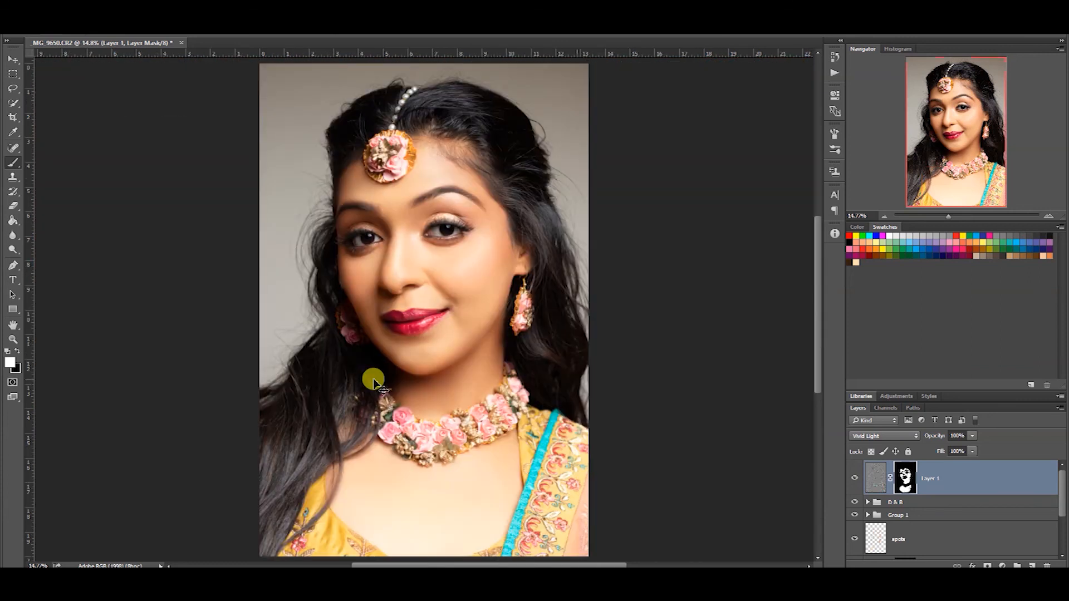
left_click(854, 480)
left_click(854, 479)
left_click(853, 480)
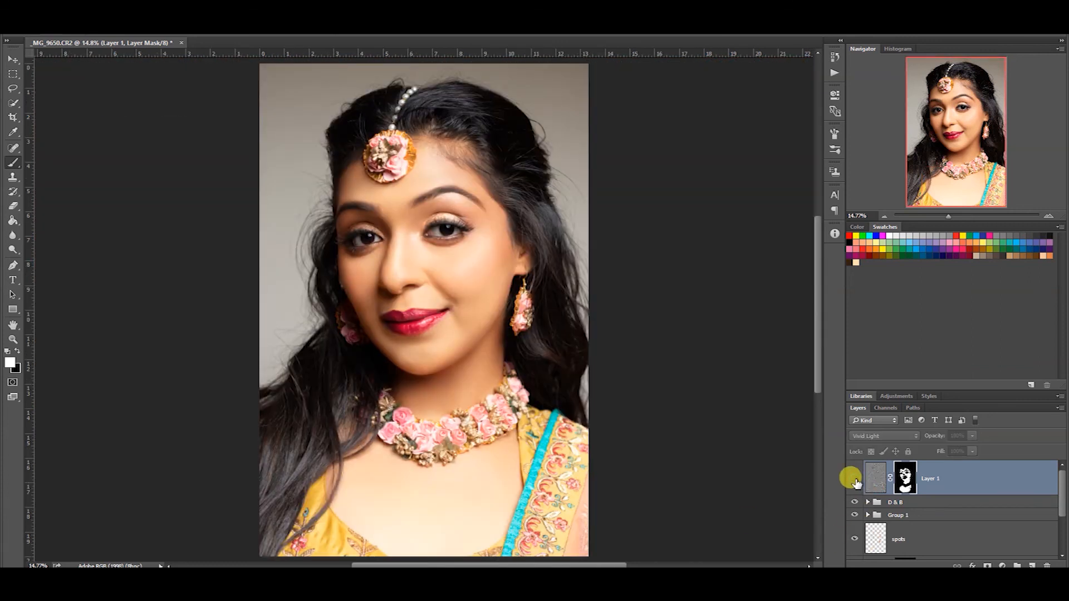
left_click(854, 480)
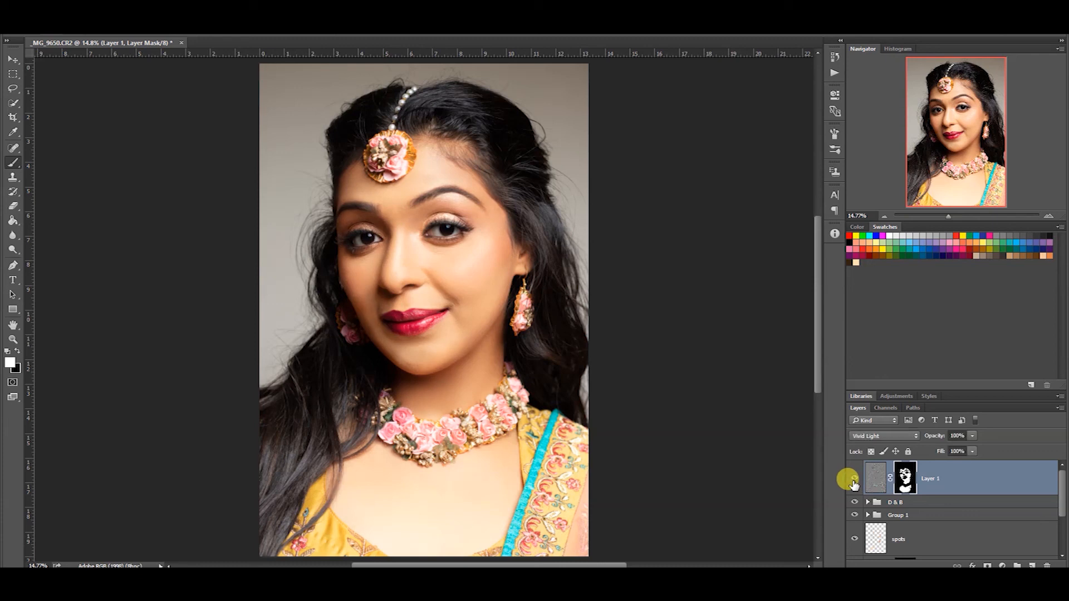
Make Layer 1's image active instead of its mask, and compare the full retouch with the Background layer shown alone.
key("v")
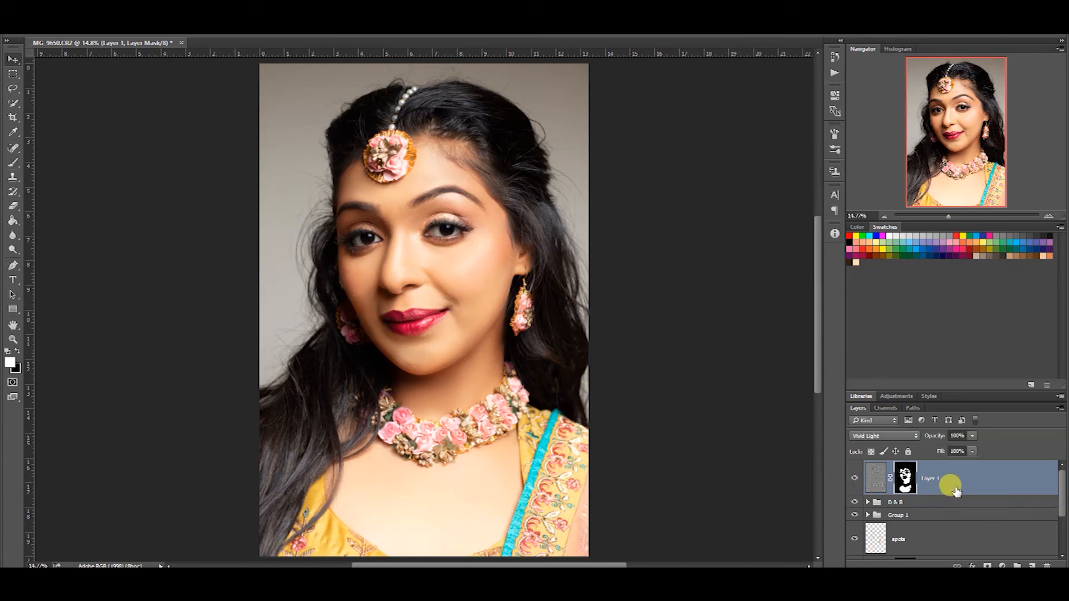
left_click(872, 484)
scroll(873, 493, "down", 3)
left_click(855, 543, "alt")
left_click(854, 543, "alt")
left_click(855, 542, "alt")
left_click(854, 543, "alt")
left_click(854, 543, "alt")
left_click(855, 543, "alt")
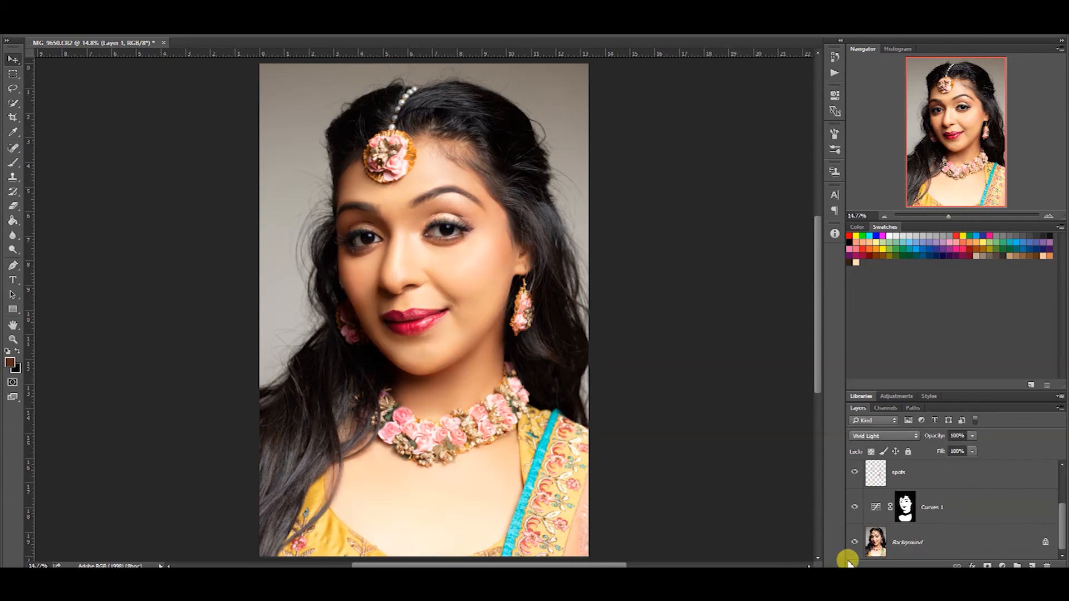